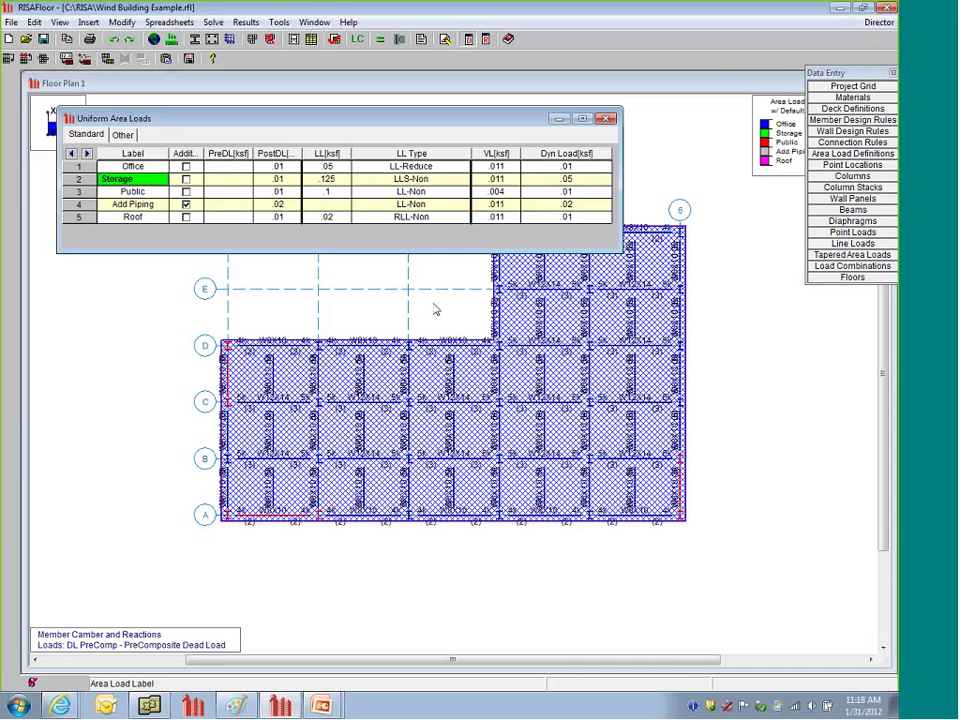
# - Close the uniform area load definitions and review the seismic load options in the Global Parameters
pyautogui.click(605, 120)
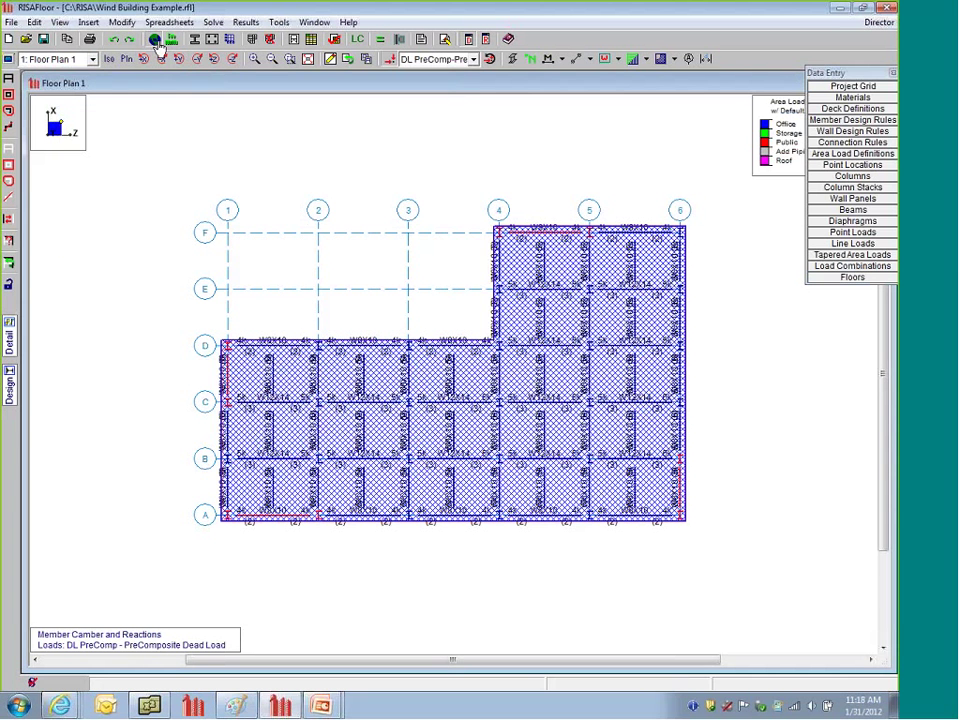
pyautogui.hotkey('ctrl', 'g')
pyautogui.moveTo(342, 200); pyautogui.dragTo(248, 106)
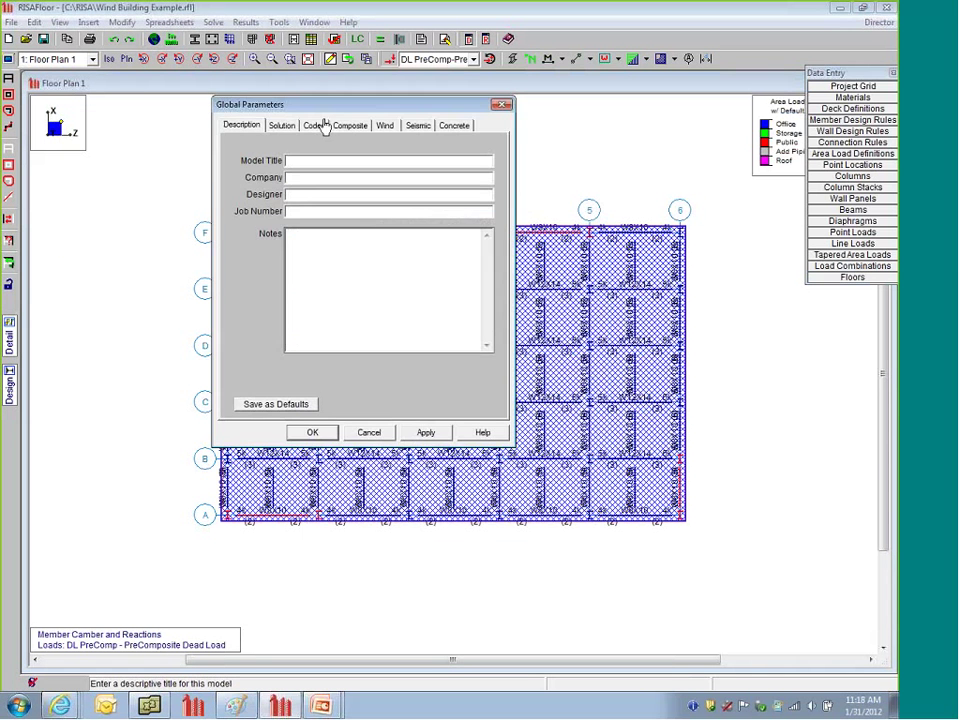
pyautogui.click(412, 128)
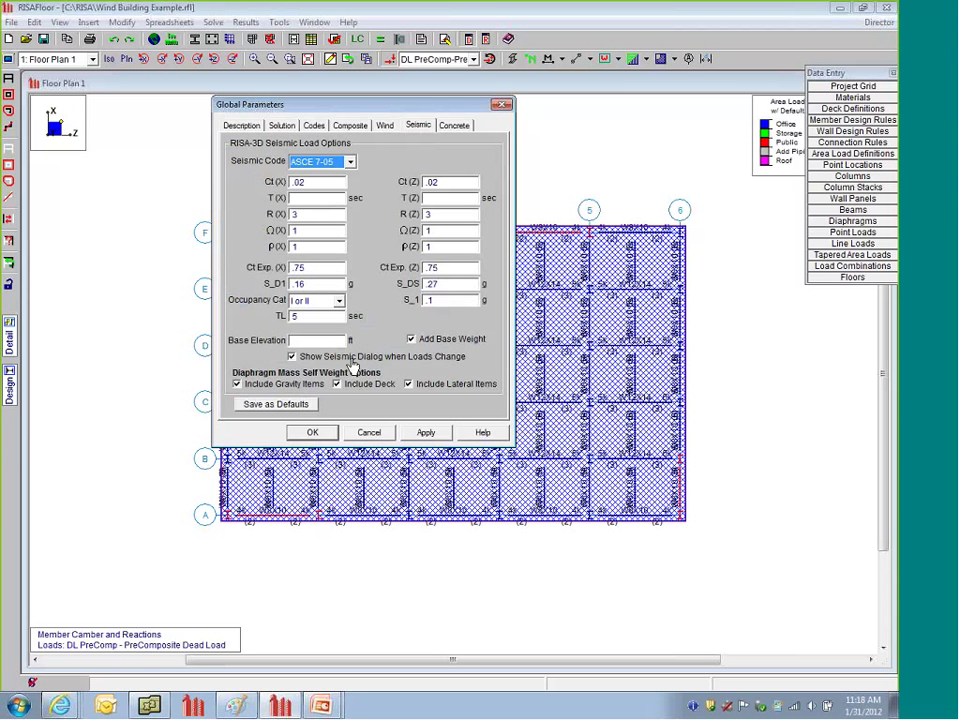
pyautogui.click(312, 433)
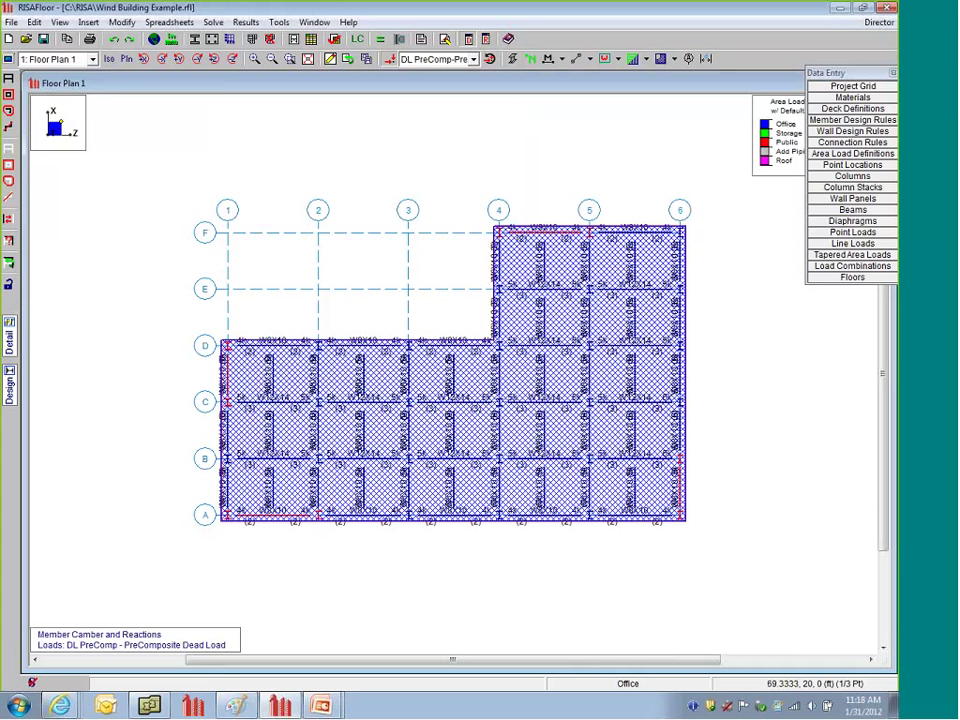
# - Solve the floor model and turn off the area load display on Floor Plan 1
pyautogui.click(367, 60)
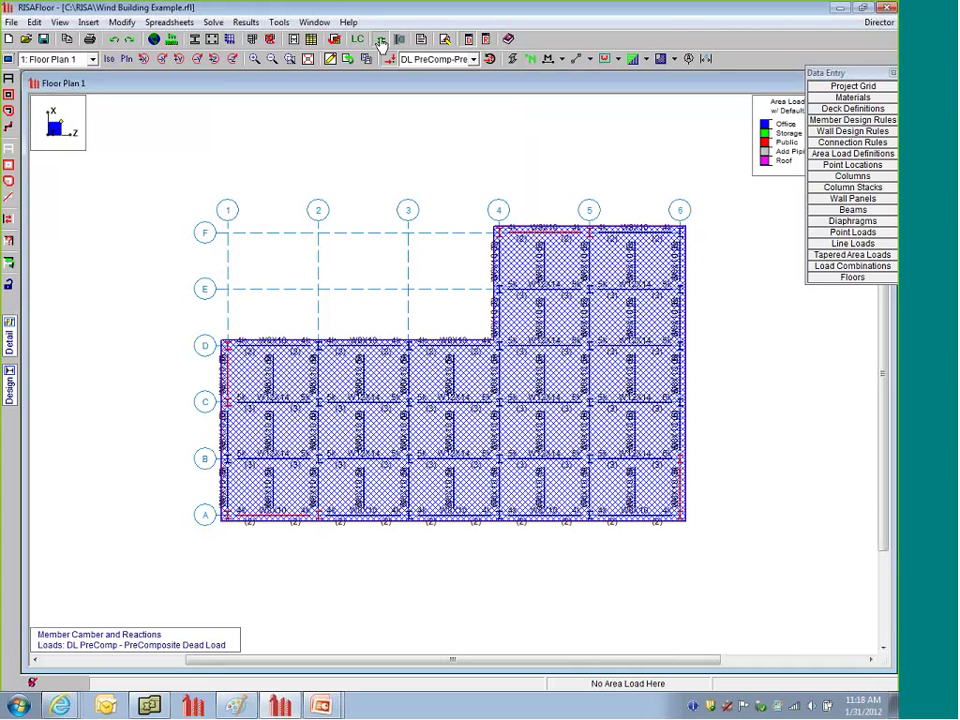
pyautogui.click(261, 186)
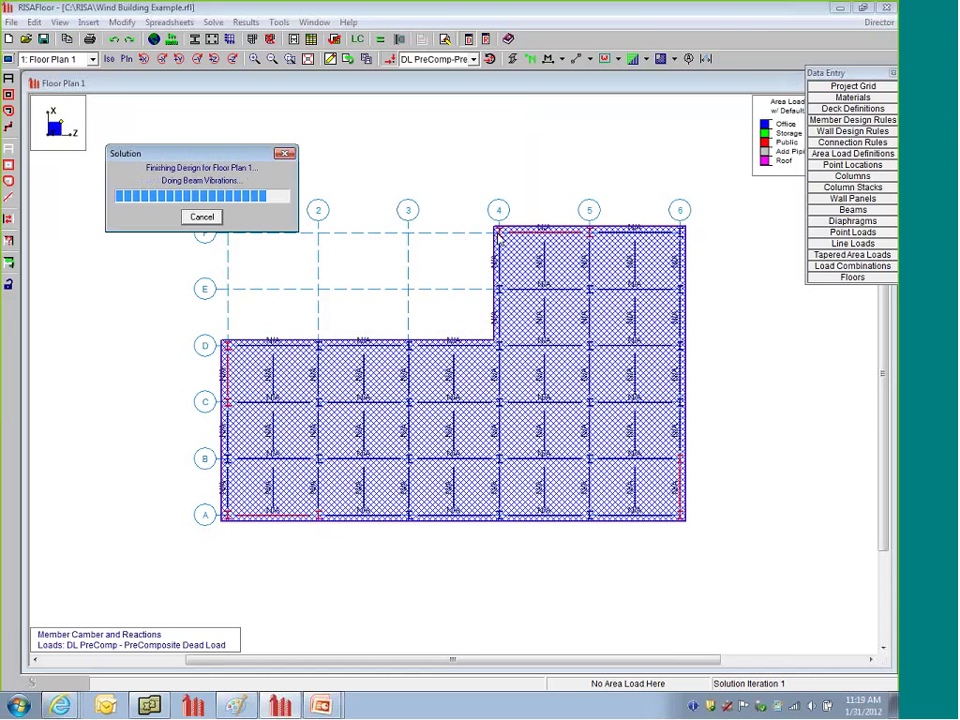
pyautogui.click(675, 59)
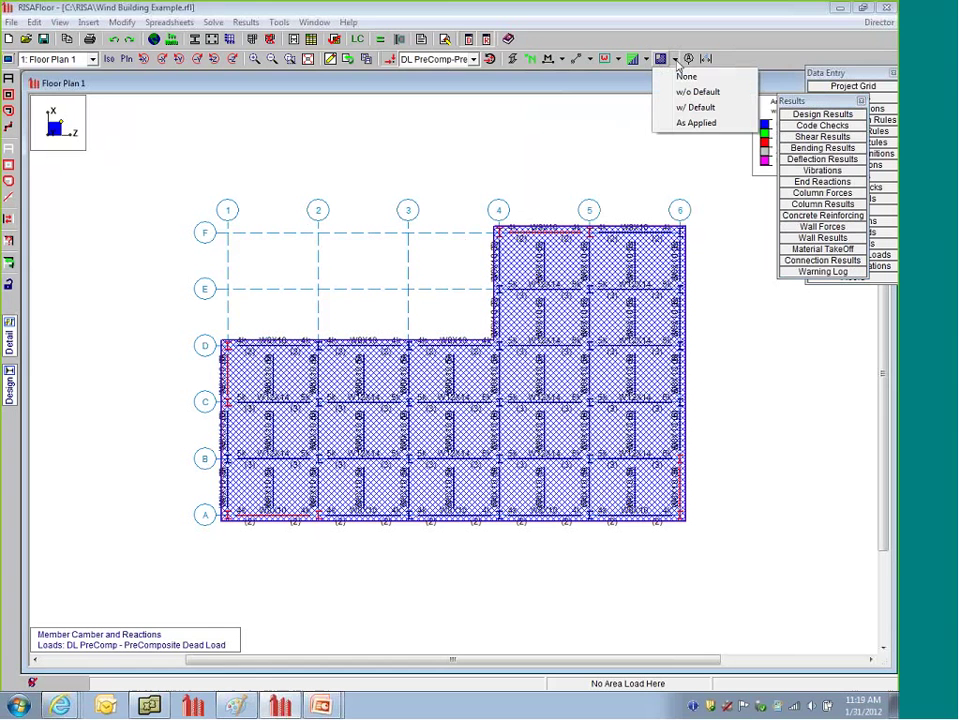
pyautogui.click(686, 76)
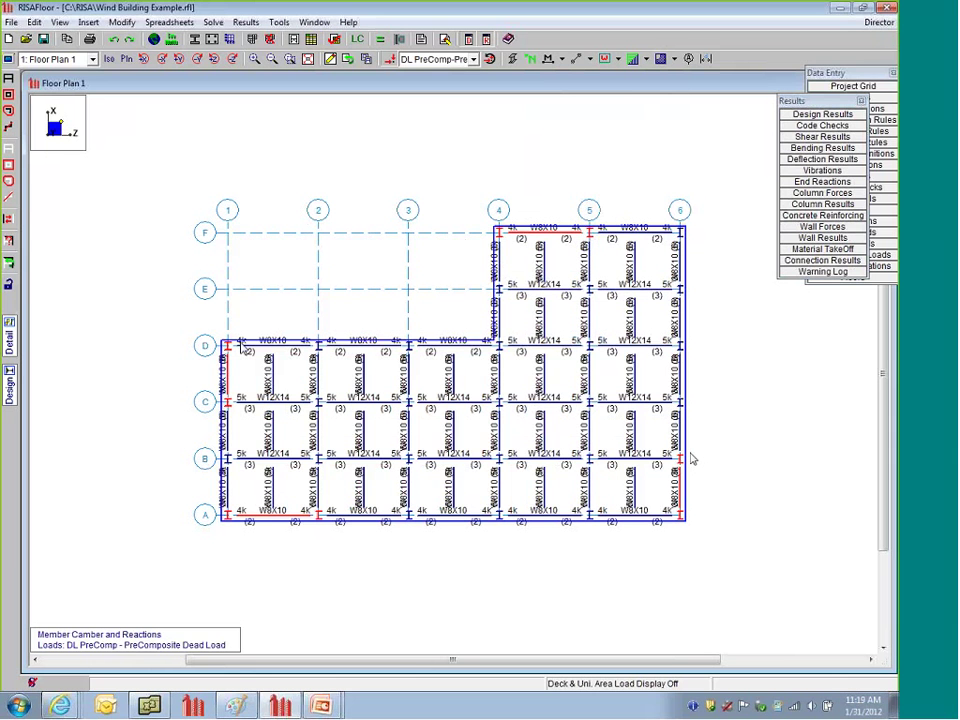
# - Transfer the model to RISA-3D, review the generated wind load results down to the floor forces, and accept them
pyautogui.click(879, 22)
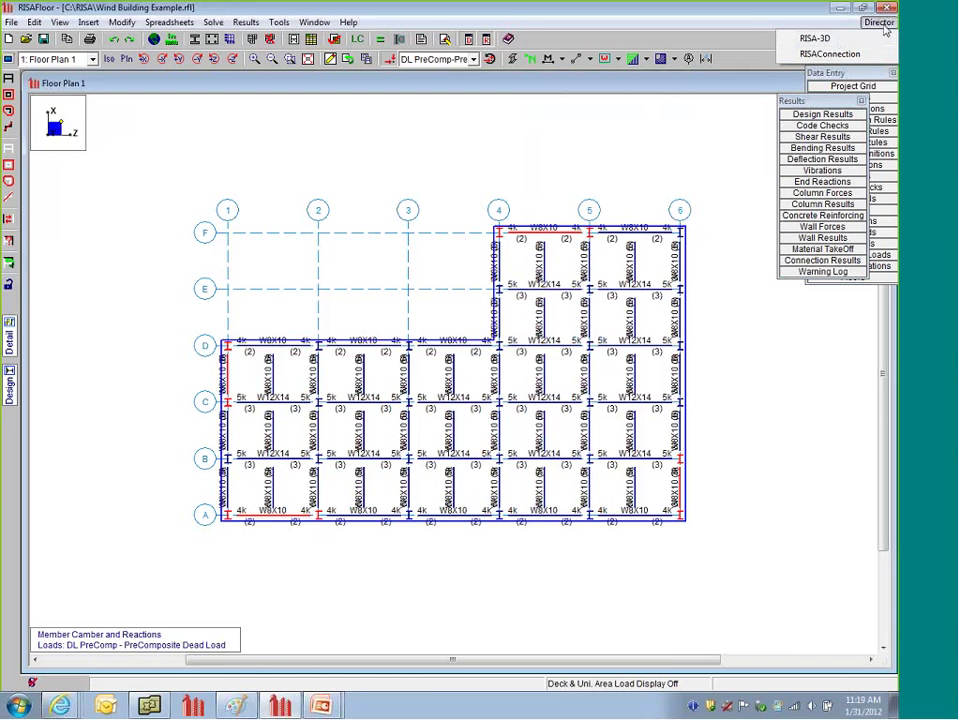
pyautogui.click(853, 40)
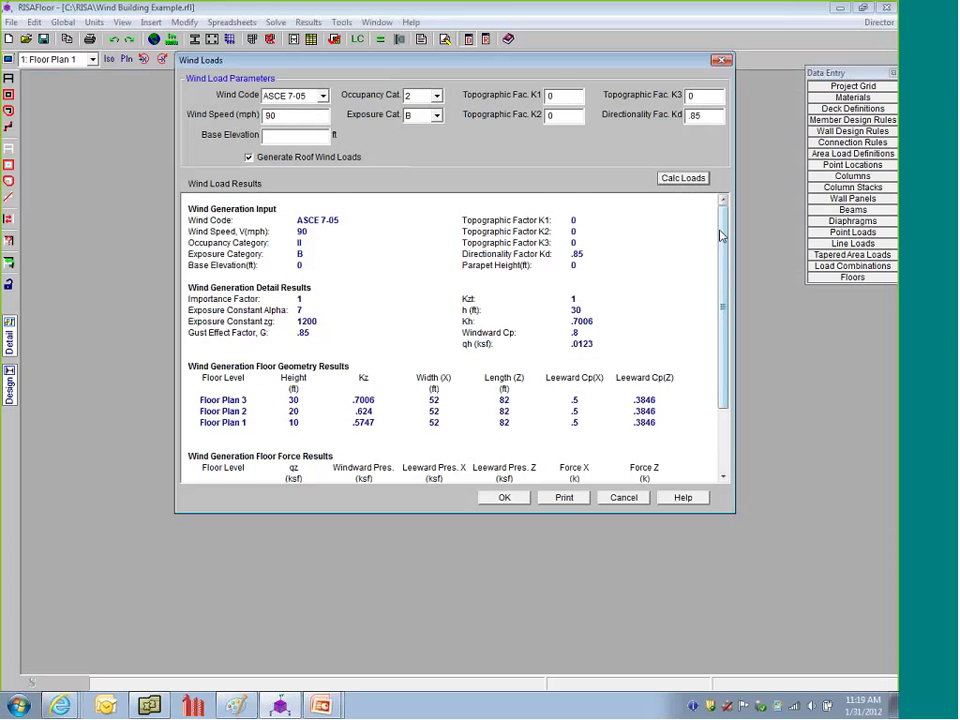
pyautogui.scroll(-1, 723, 236)
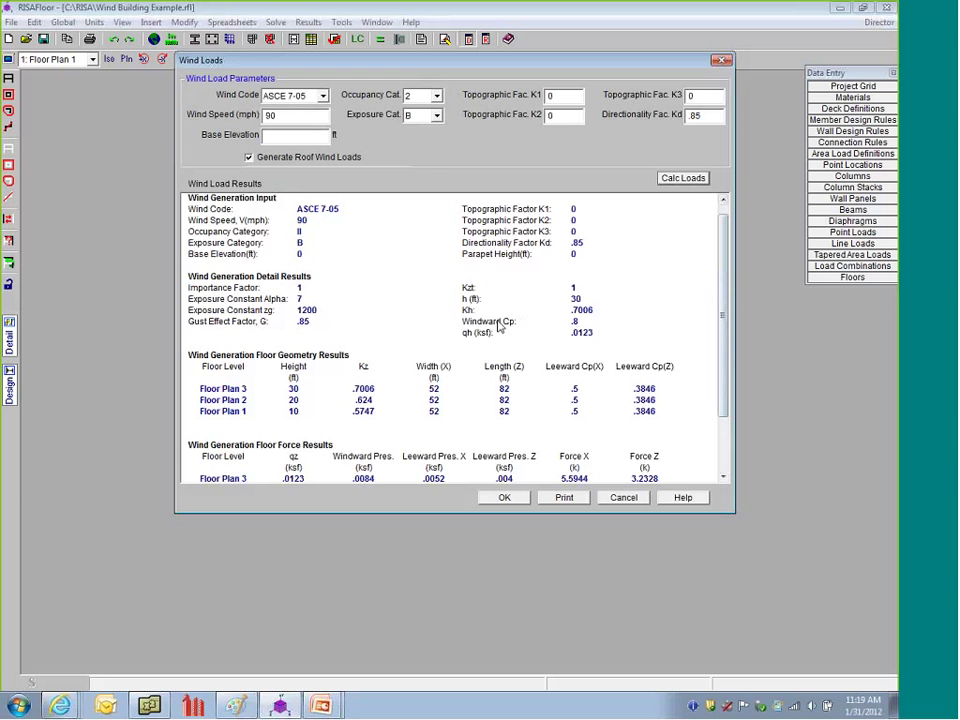
pyautogui.moveTo(722, 318); pyautogui.dragTo(722, 366)
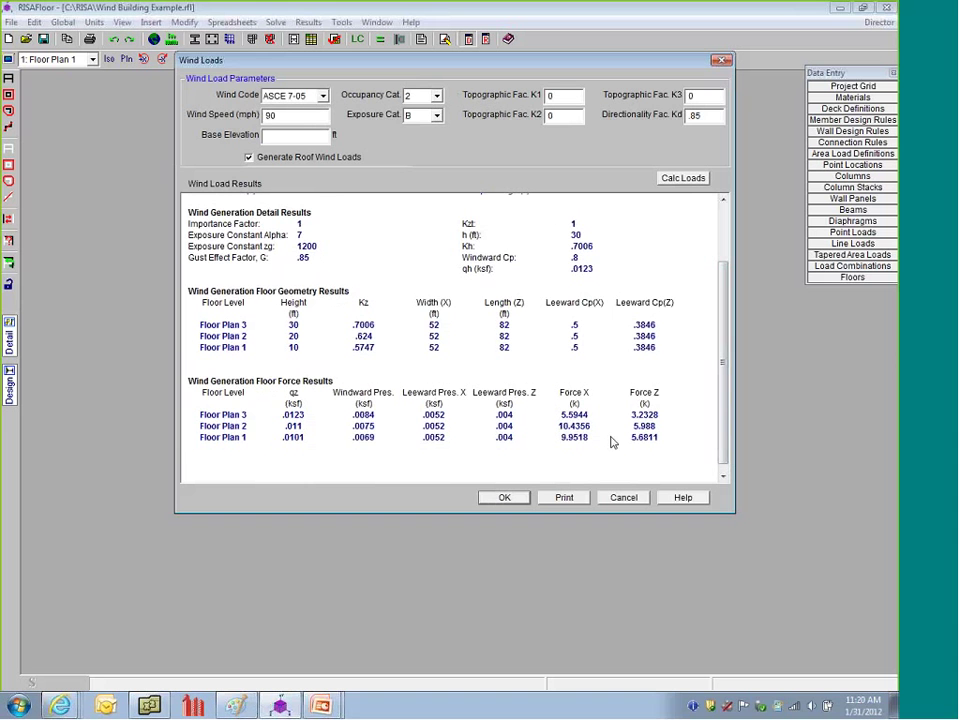
pyautogui.click(503, 498)
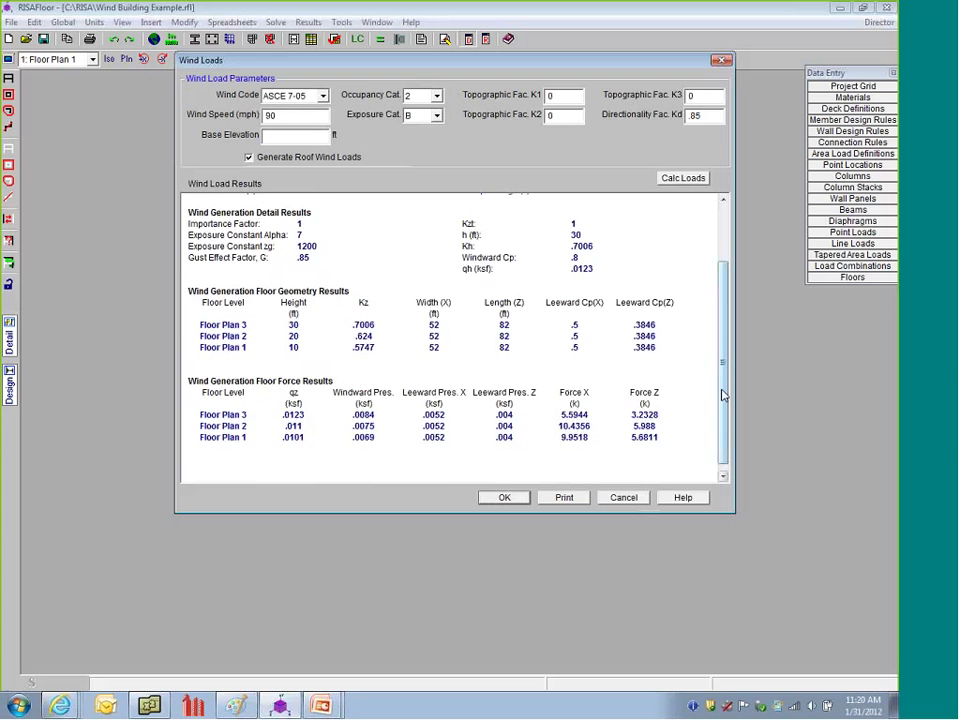
pyautogui.scroll(2, 726, 354)
pyautogui.scroll(-3, 726, 354)
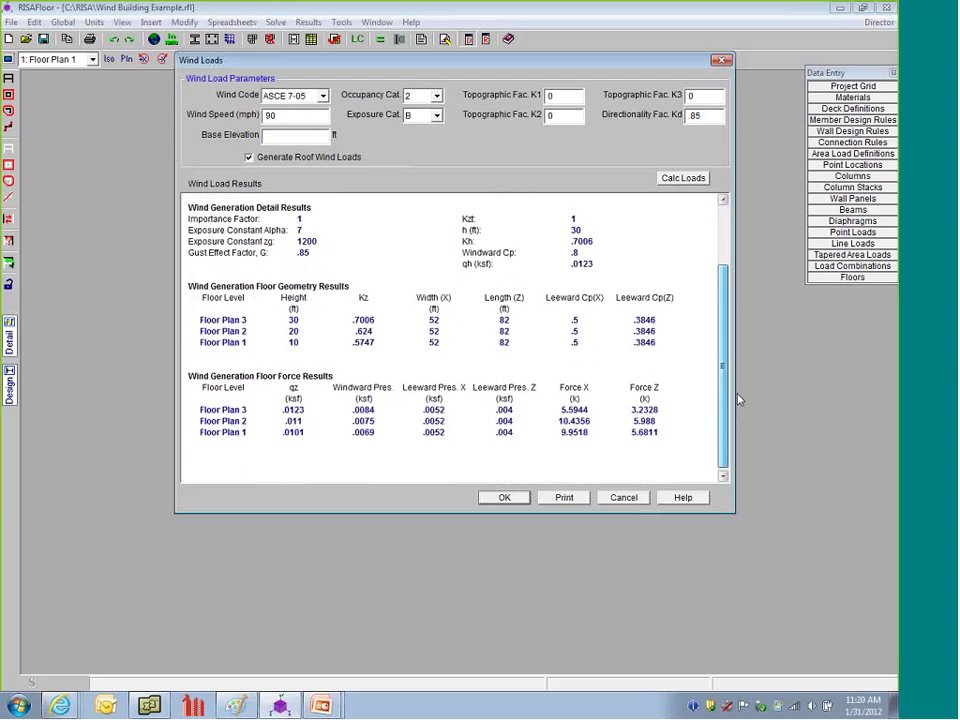
pyautogui.click(504, 497)
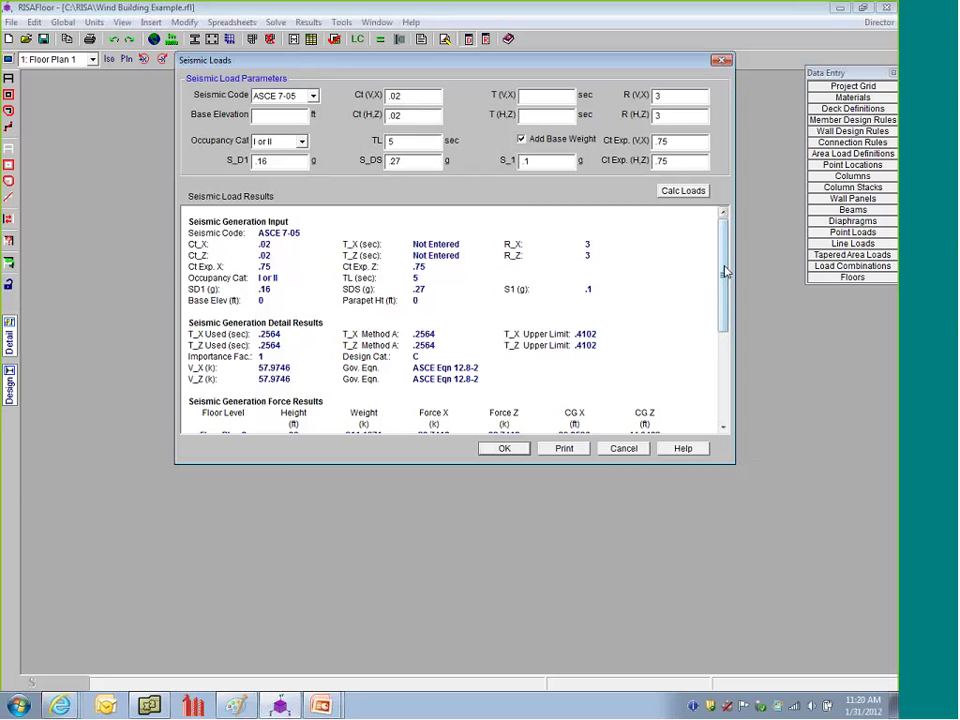
# - Review the generated seismic force and diaphragm results and accept the seismic loads
pyautogui.moveTo(724, 268); pyautogui.dragTo(725, 321)
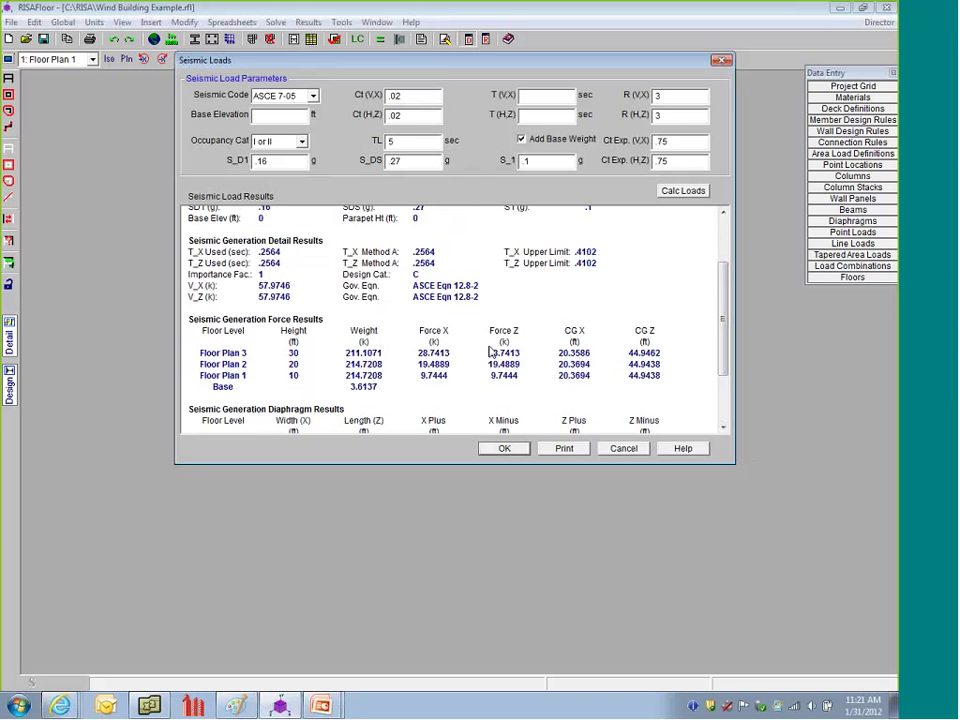
pyautogui.scroll(-2, 720, 318)
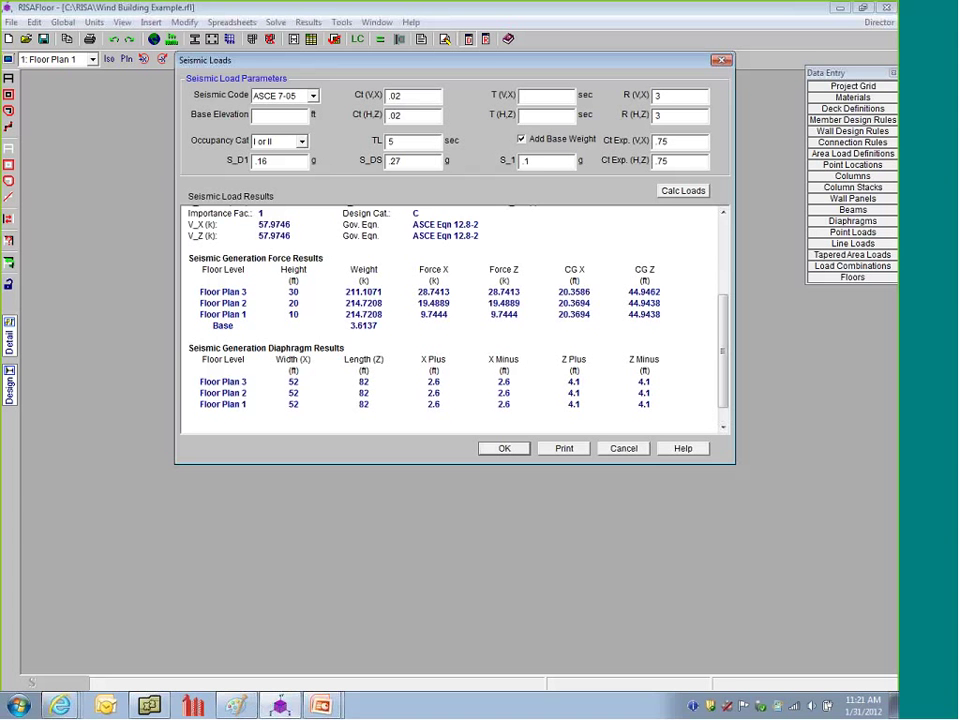
pyautogui.click(487, 450)
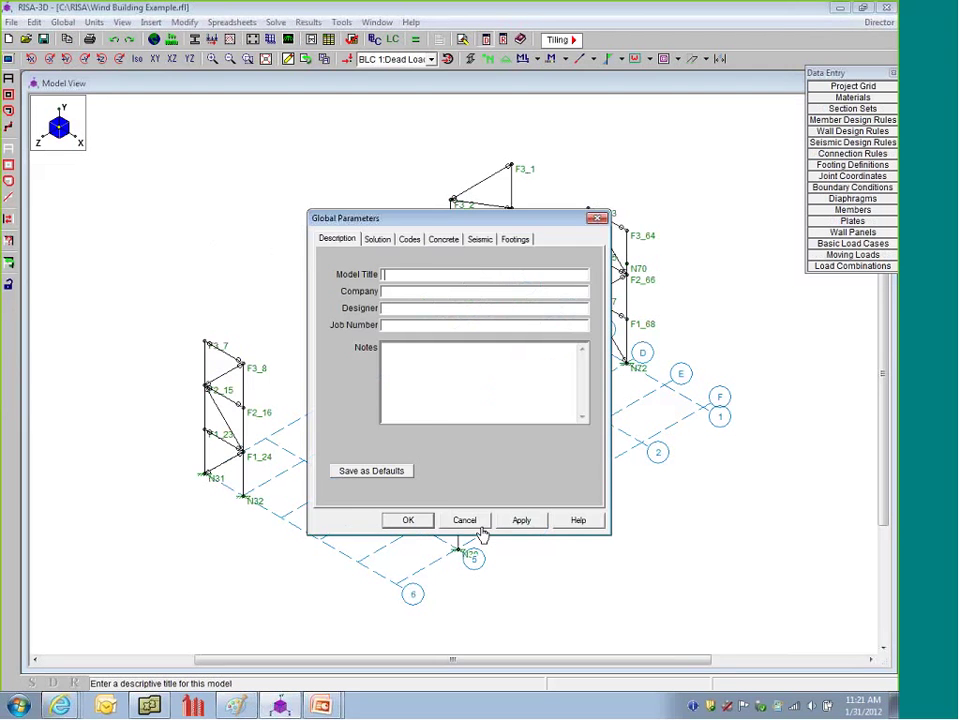
pyautogui.click(478, 522)
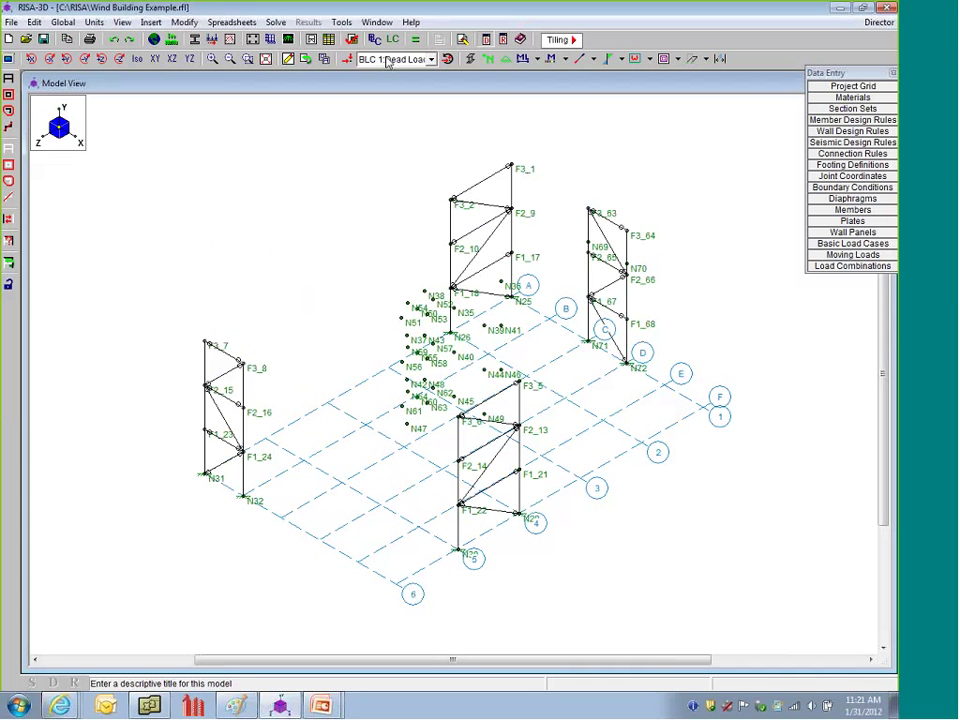
# - Display the BLC 1 Dead Load on the lateral frames, followed by the BLC 2 Live Load
pyautogui.click(347, 60)
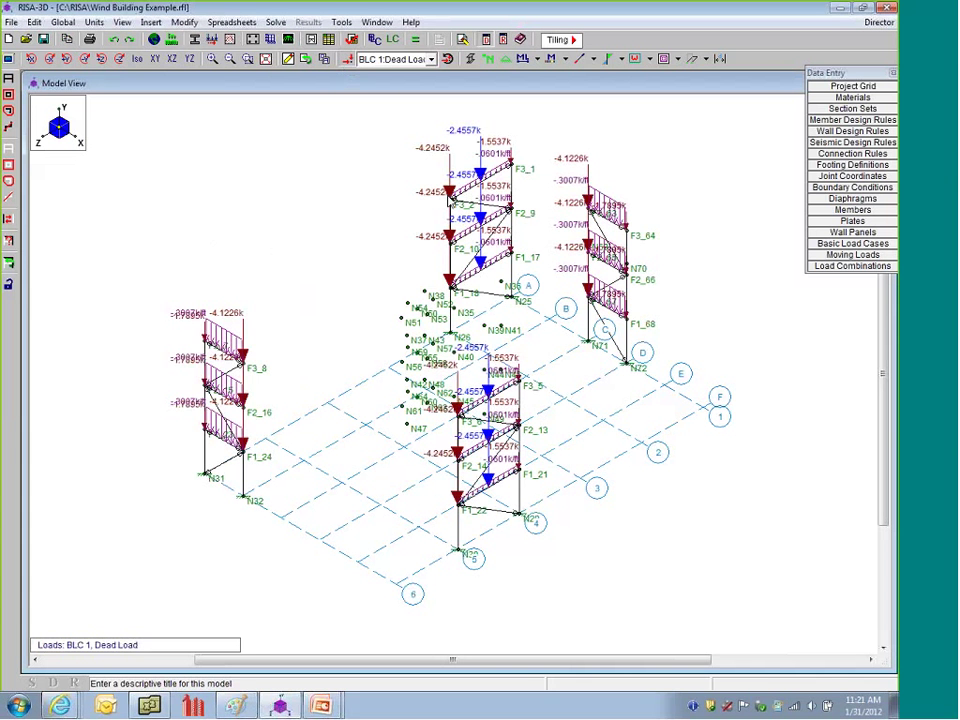
pyautogui.click(395, 60)
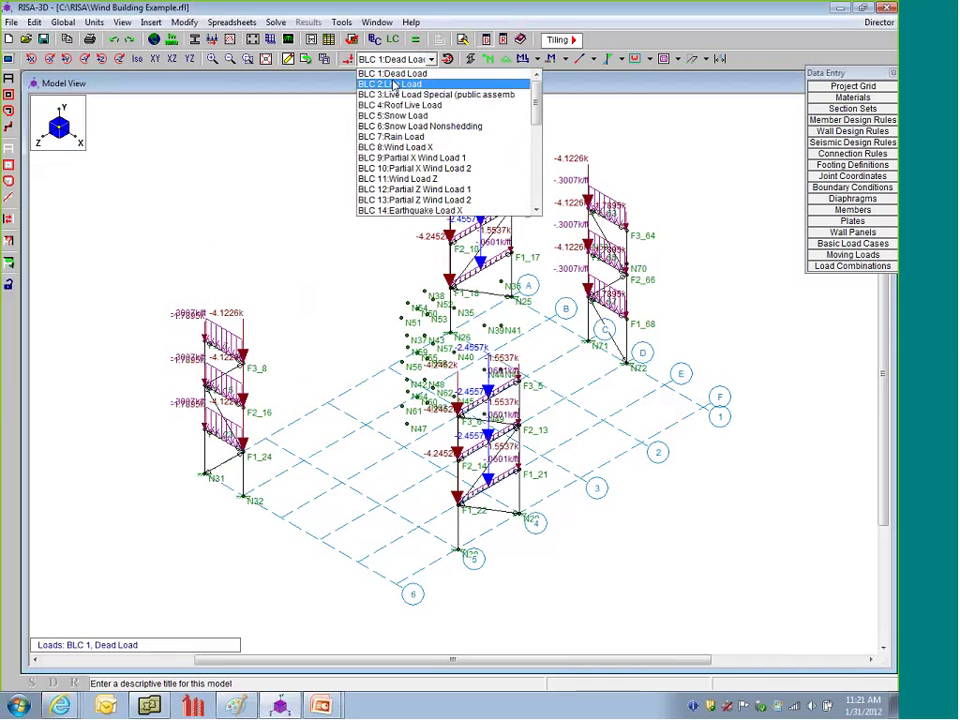
pyautogui.click(393, 86)
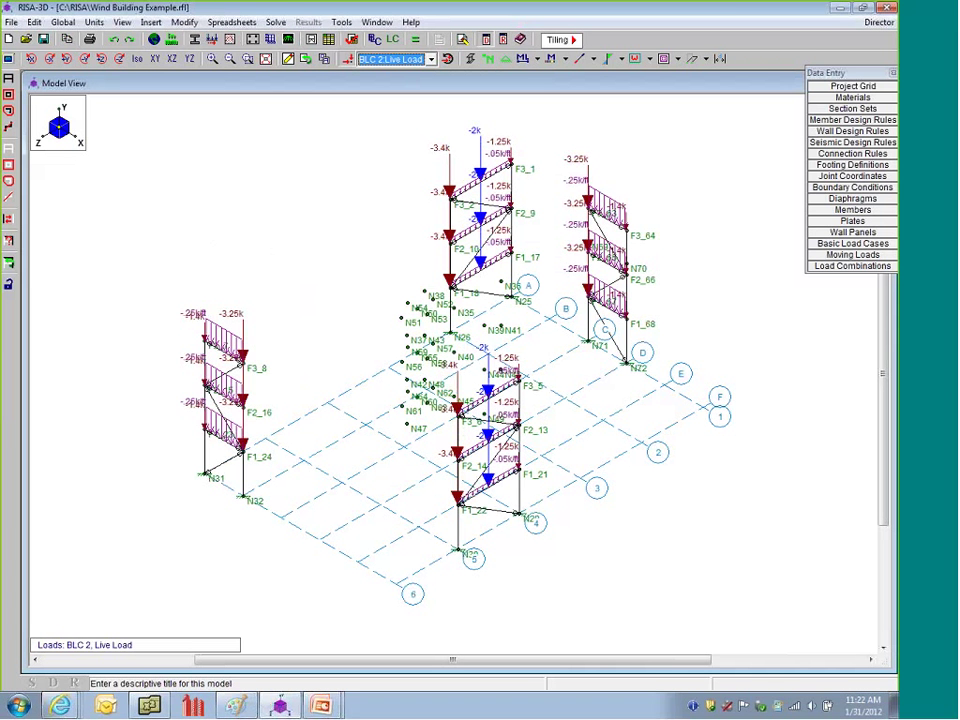
# - Display BLC 8 Wind Load X on the rotated model, with joint labels hidden and diaphragm outlines shown
pyautogui.click(394, 60)
pyautogui.click(411, 139)
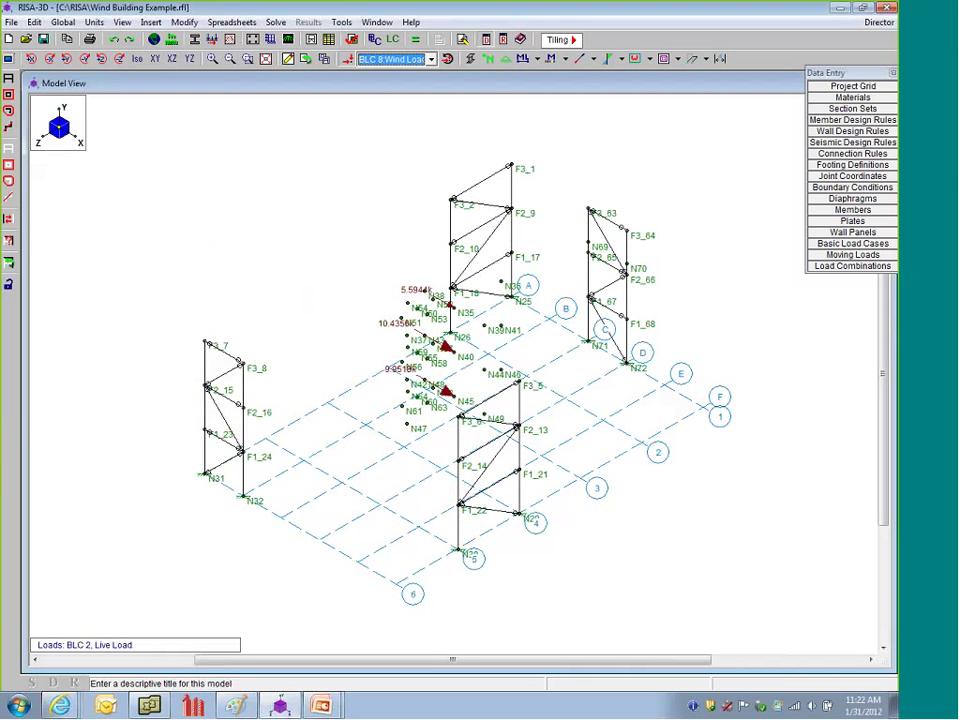
pyautogui.keyDown('ctrl'); pyautogui.moveTo(473, 457); pyautogui.dragTo(521, 356, button='middle'); pyautogui.keyUp('ctrl')
pyautogui.click(488, 63)
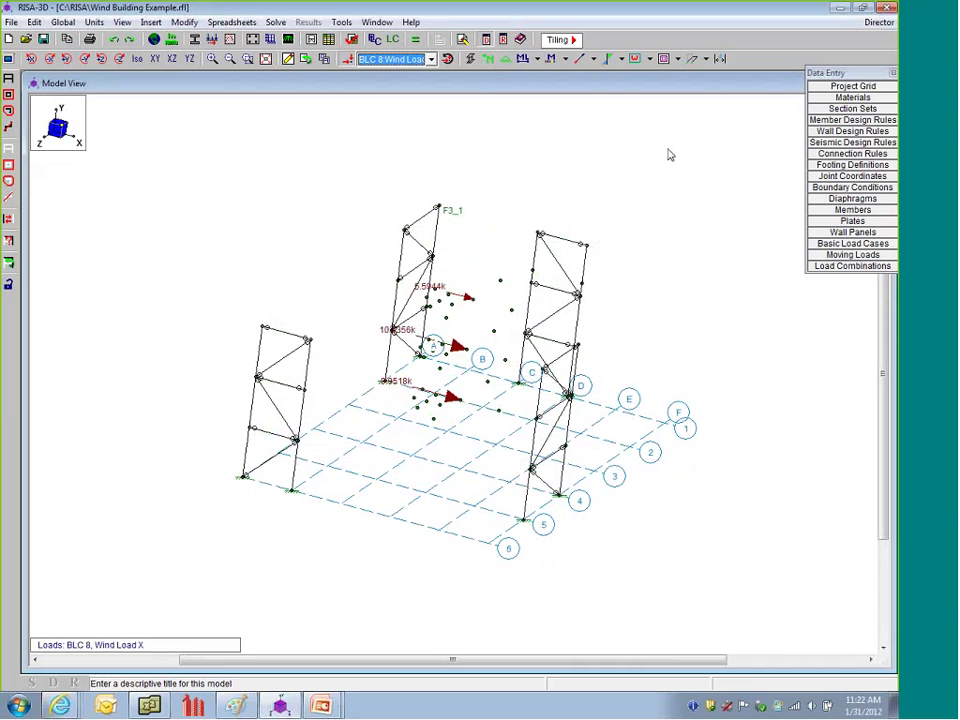
pyautogui.moveTo(669, 151); pyautogui.dragTo(657, 127, button='middle')
pyautogui.click(668, 62)
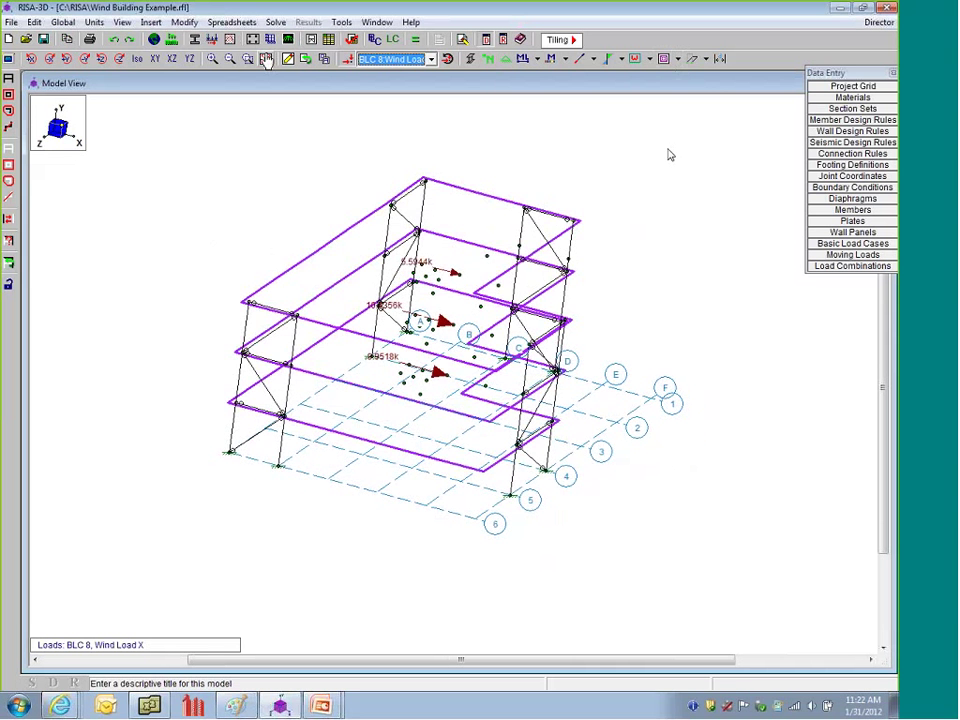
# - Inspect the Wind Load X floor forces in the XZ plan view and the XY elevation
pyautogui.click(158, 59)
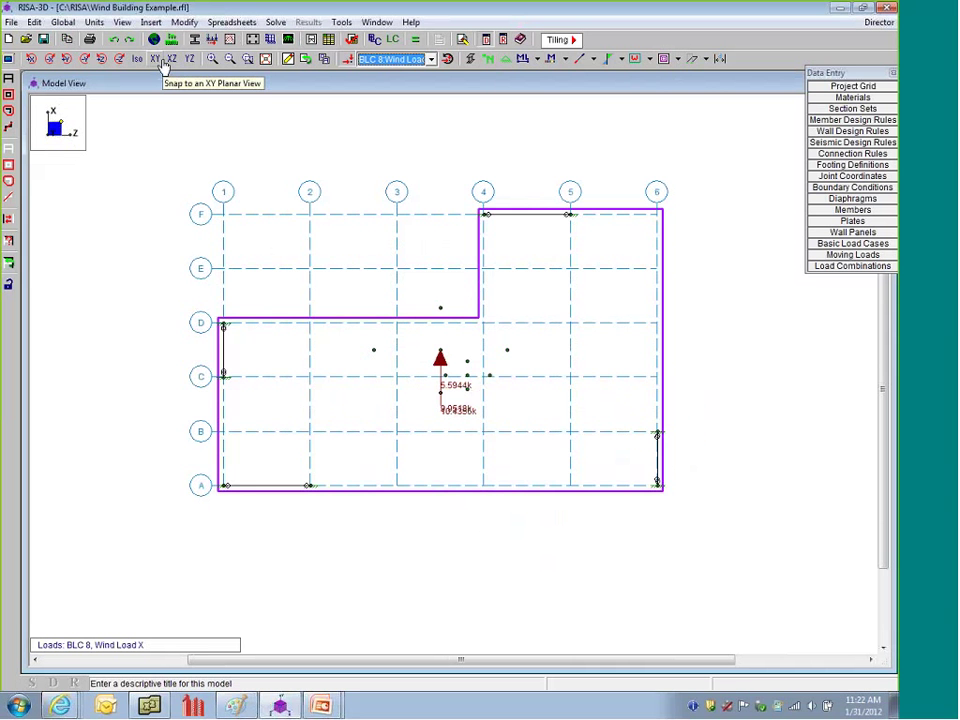
pyautogui.click(156, 60)
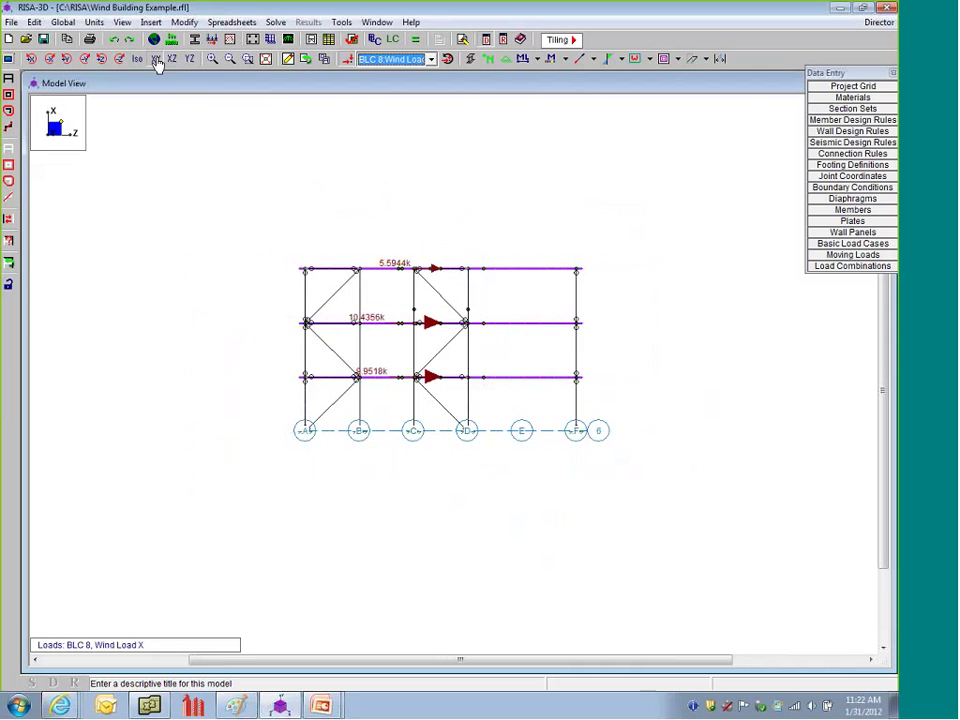
pyautogui.scroll(3, 372, 330)
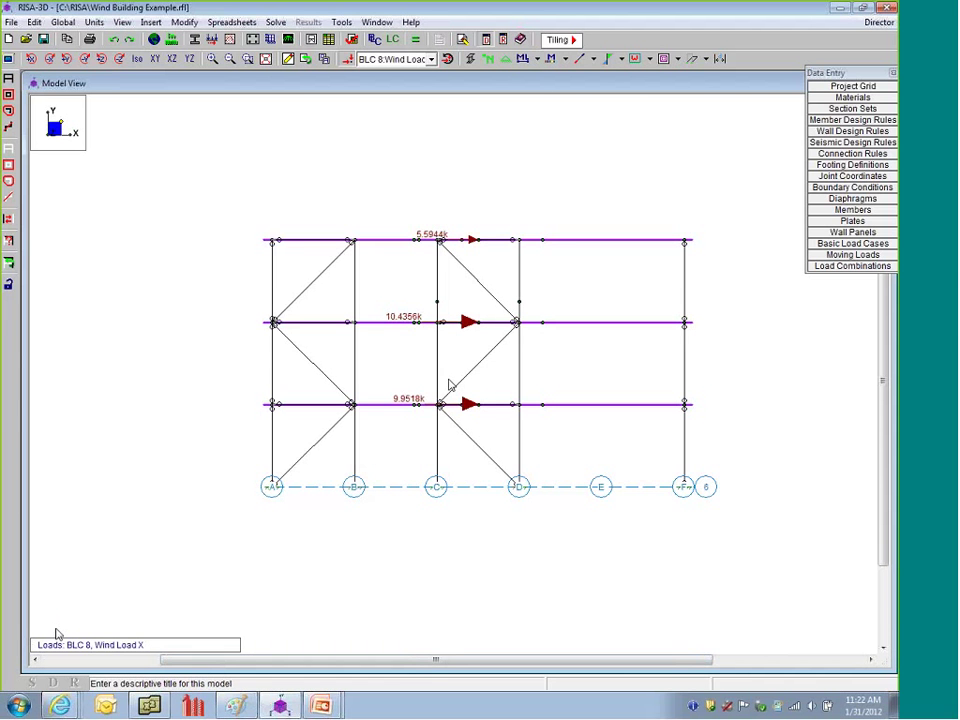
# - Display BLC 11 Wind Load Z and inspect its floor forces in the YZ elevation
pyautogui.click(400, 60)
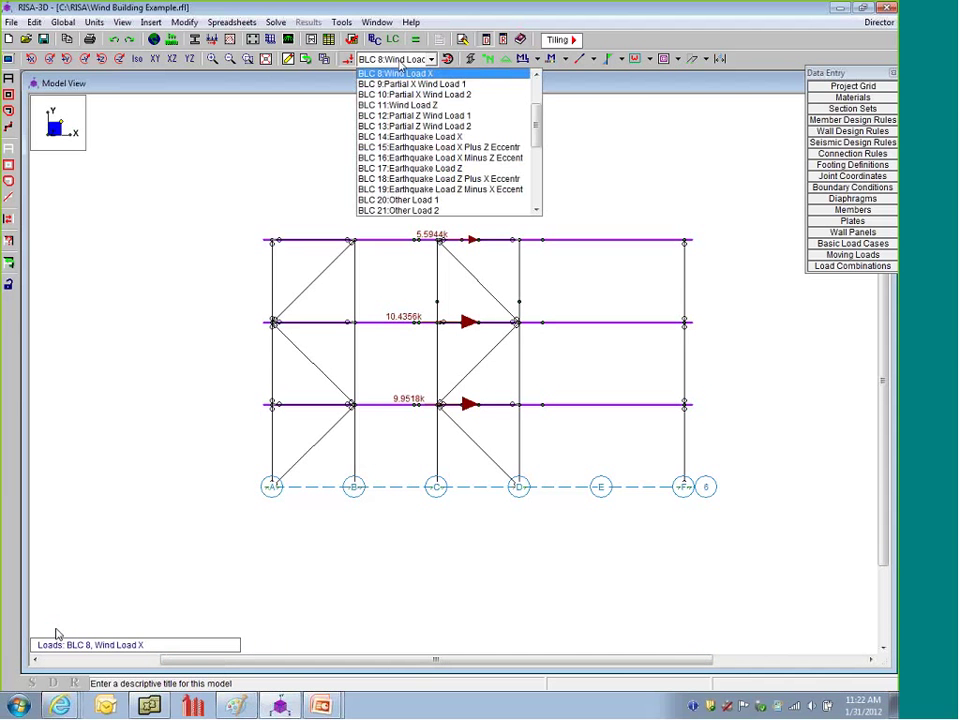
pyautogui.click(422, 105)
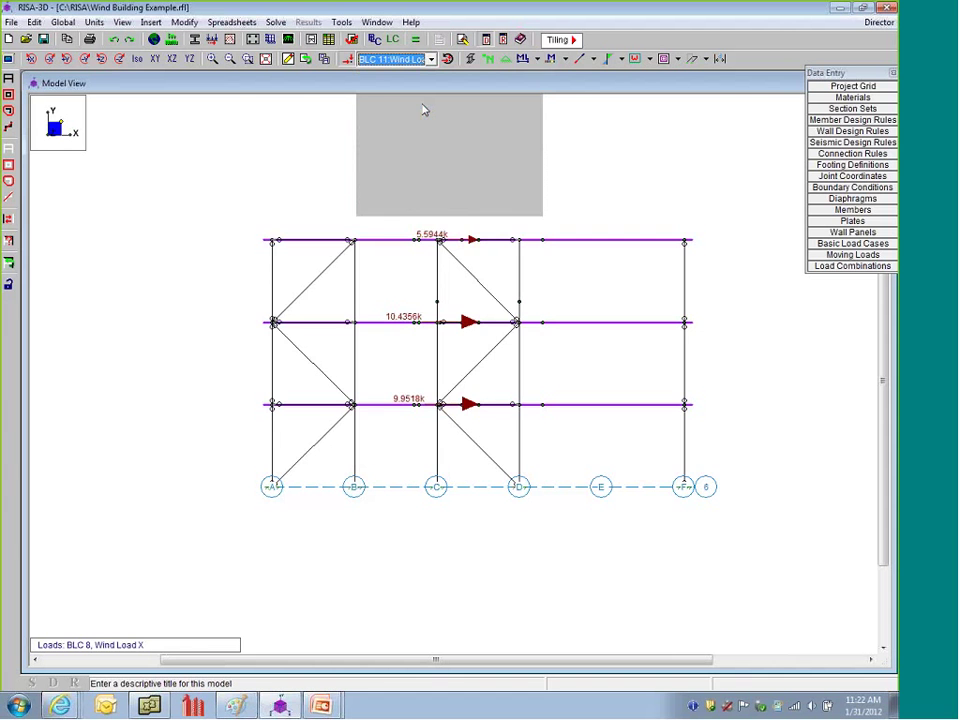
pyautogui.click(190, 60)
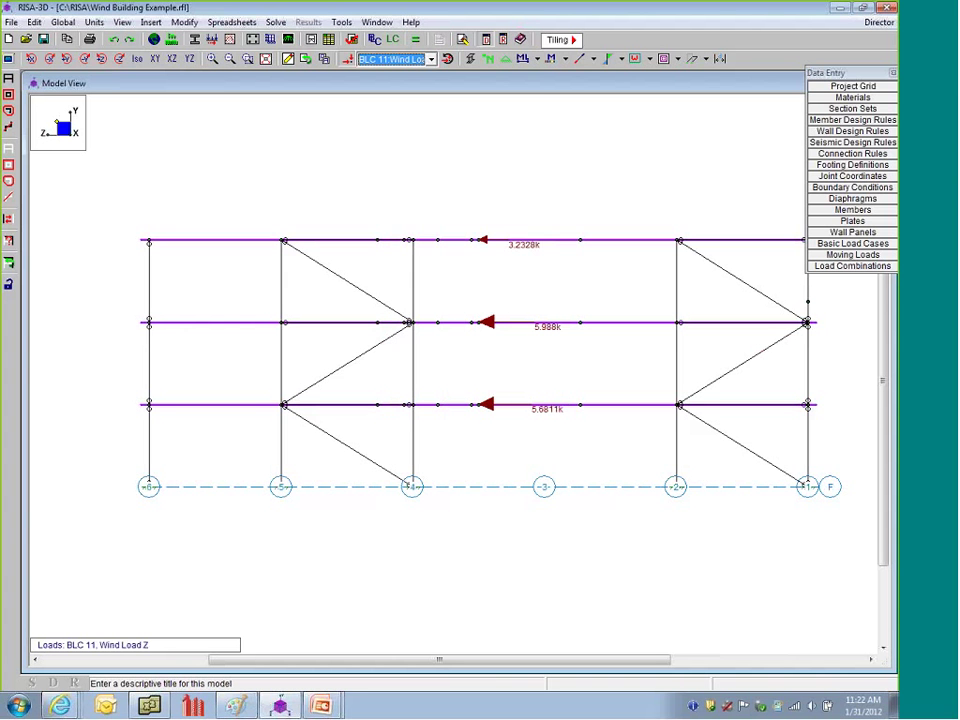
# - Display BLC 12 Partial Z Wind Load 1 and inspect its forces in the isometric view
pyautogui.click(400, 59)
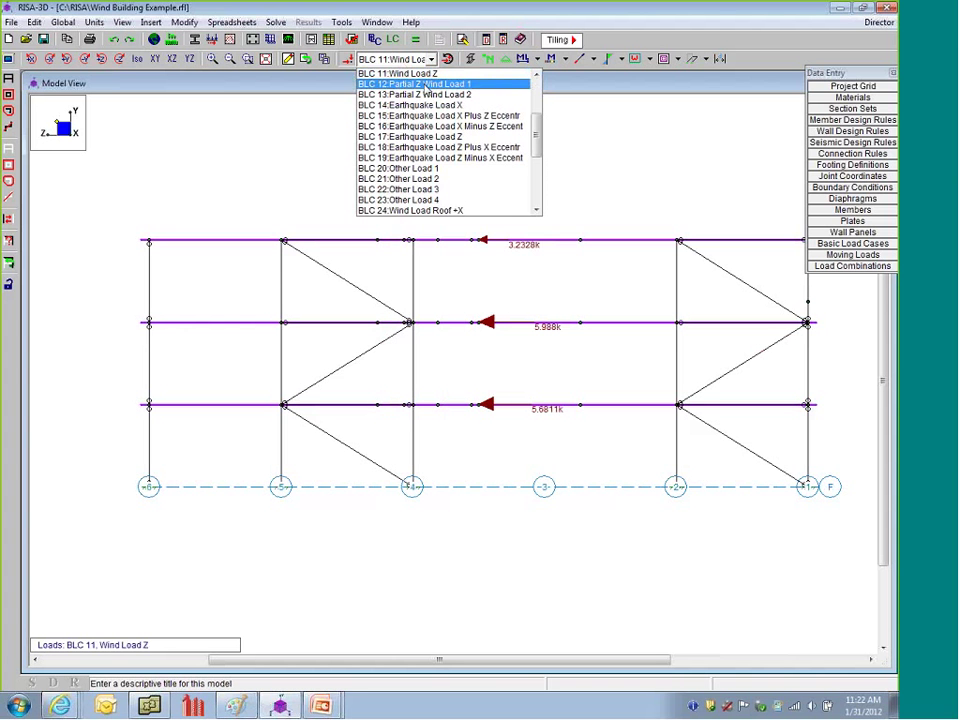
pyautogui.click(425, 86)
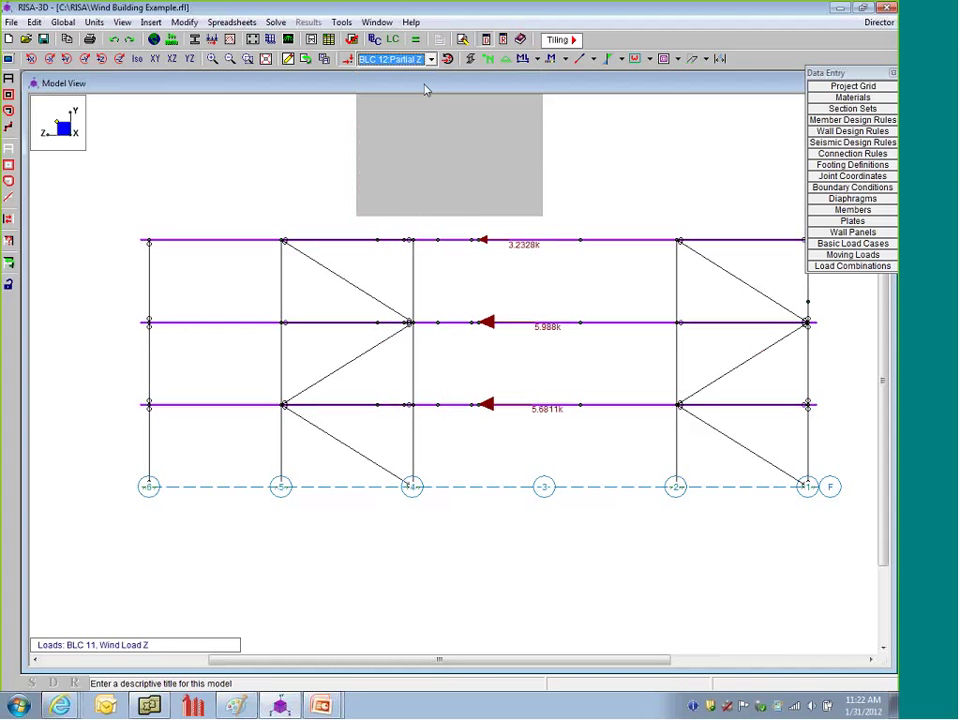
pyautogui.click(156, 60)
pyautogui.click(137, 58)
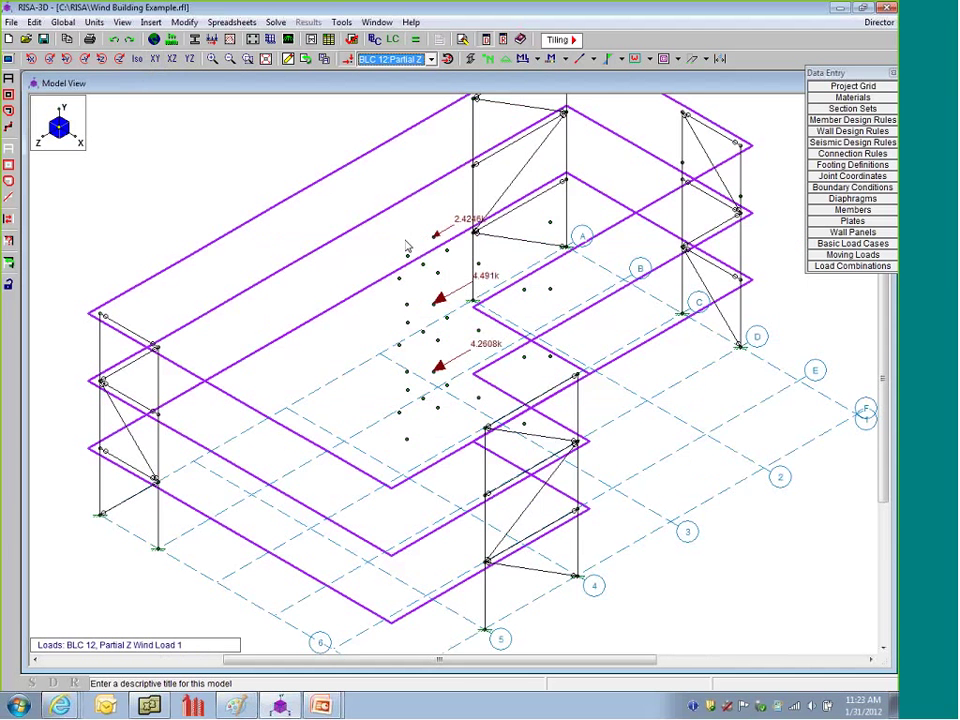
pyautogui.moveTo(463, 228); pyautogui.dragTo(433, 273, button='middle')
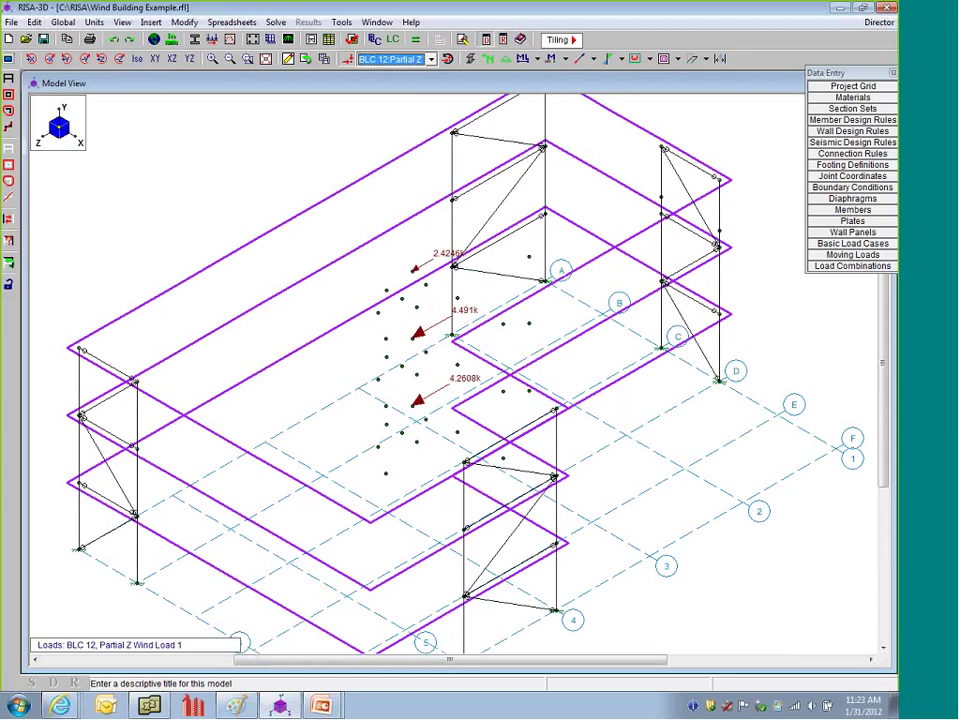
# - Display BLC 13 Partial Z Wind Load 2, then return to BLC 12 Partial Z Wind Load 1 to compare their force locations
pyautogui.click(393, 60)
pyautogui.click(392, 62)
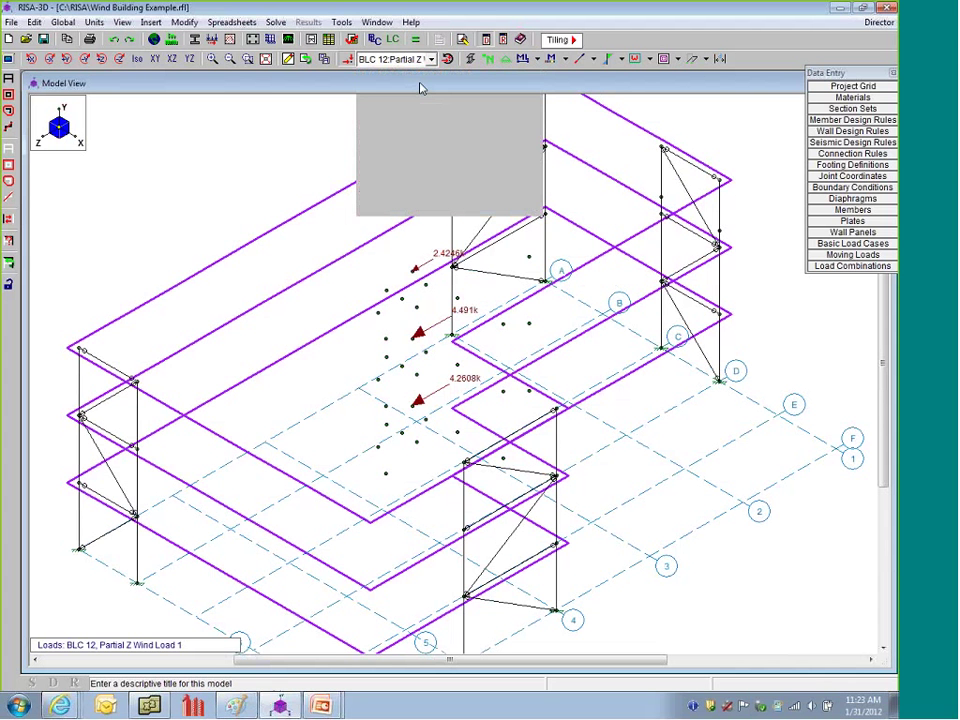
pyautogui.click(392, 60)
pyautogui.click(388, 82)
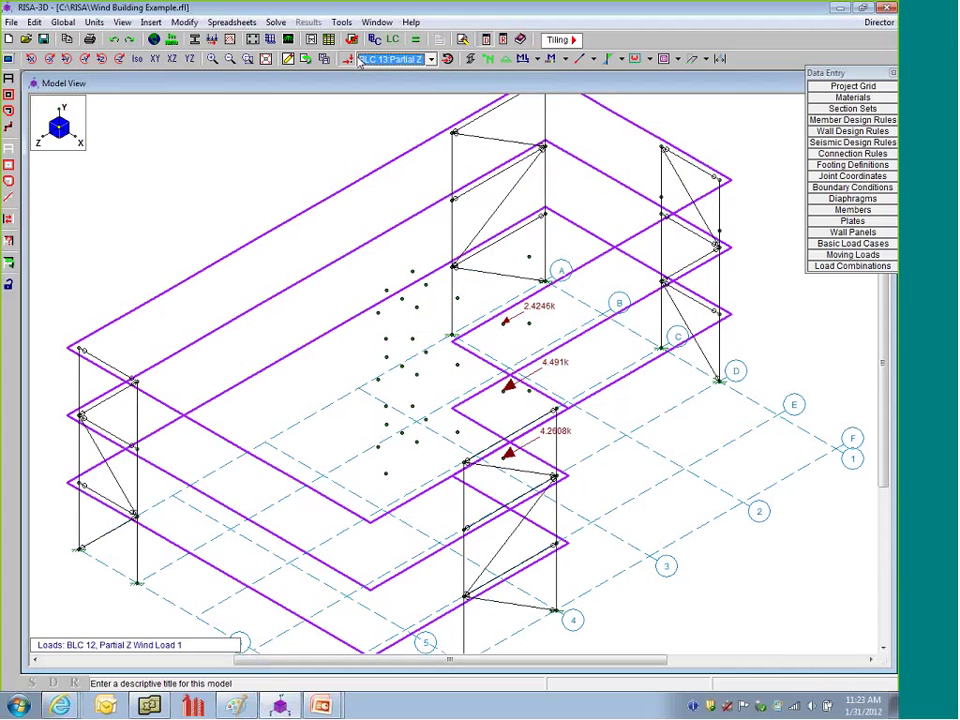
pyautogui.click(388, 60)
pyautogui.scroll(3, 506, 158)
pyautogui.click(506, 158)
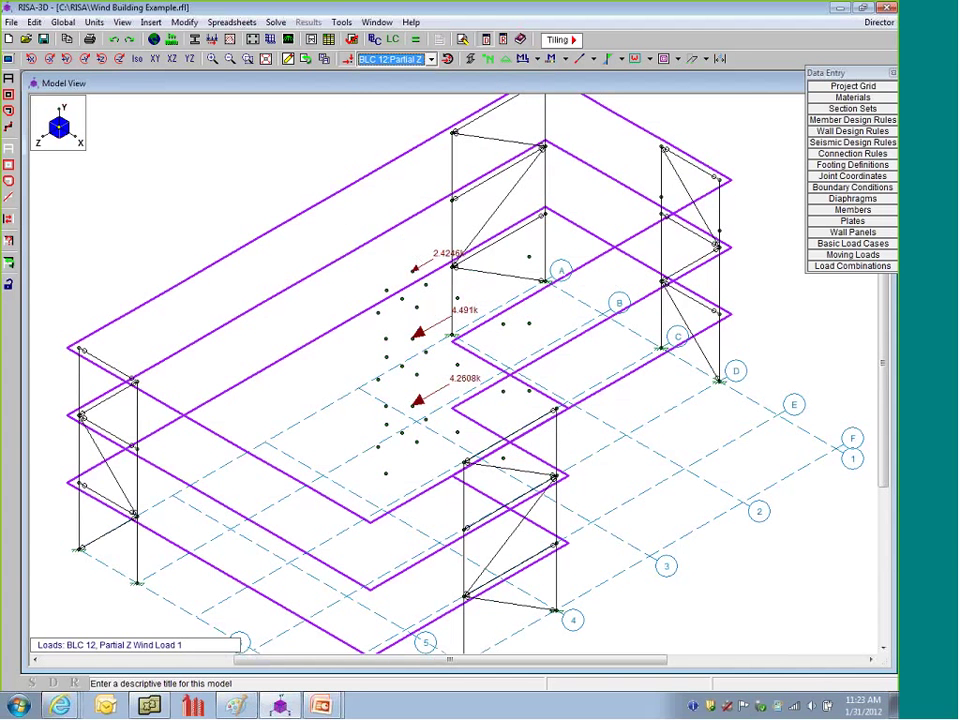
# - Display the Z-direction earthquake load cases BLC 18, BLC 19 and BLC 17 in turn and compare where their floor forces act
pyautogui.click(378, 62)
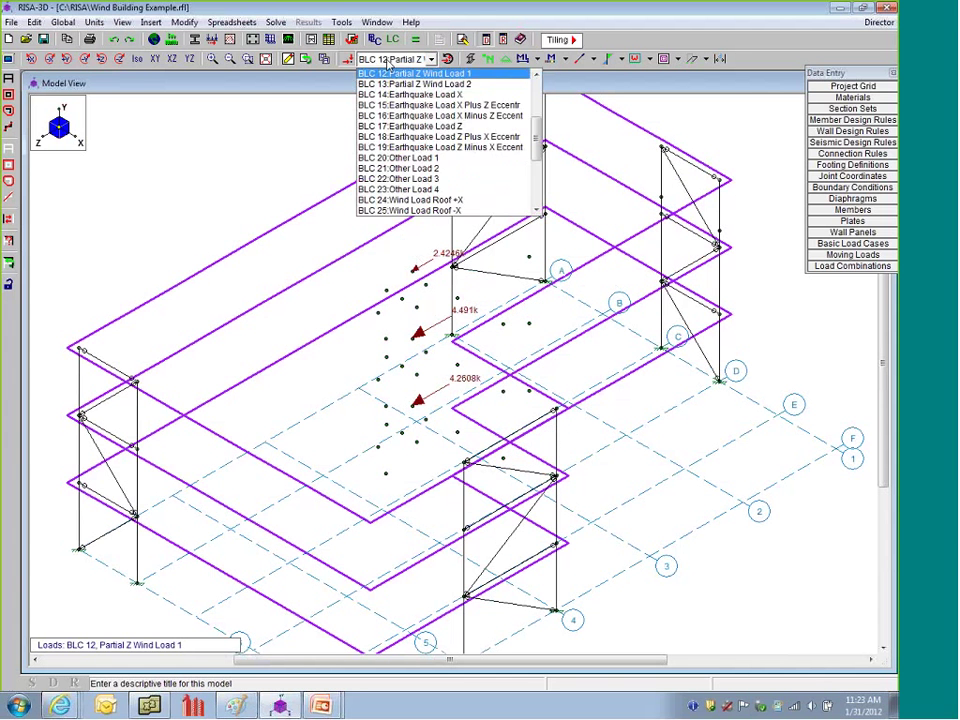
pyautogui.click(452, 138)
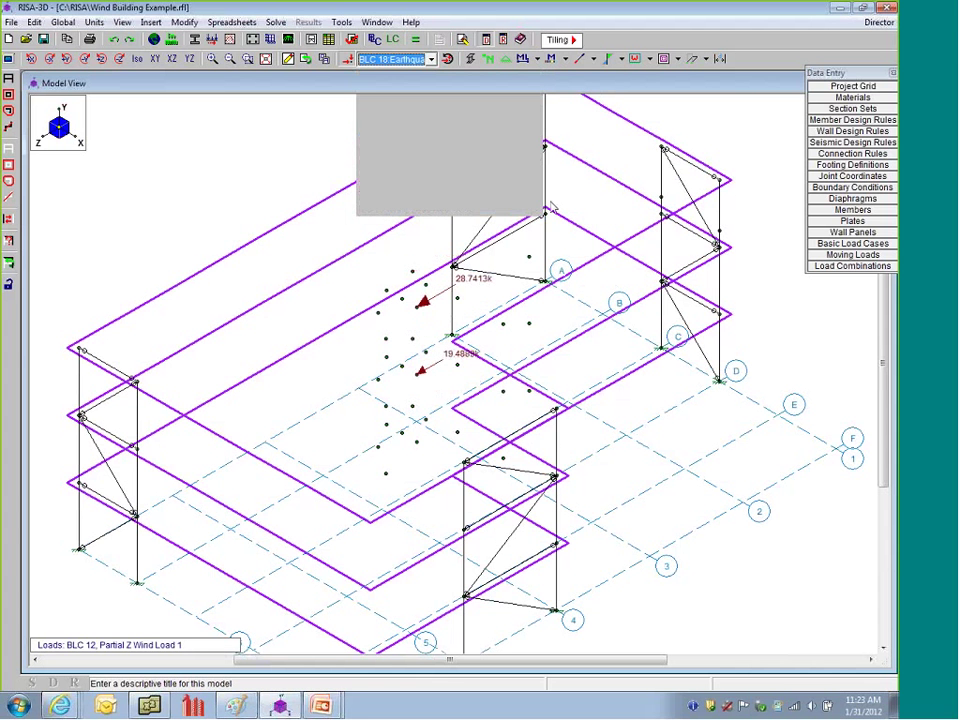
pyautogui.click(396, 59)
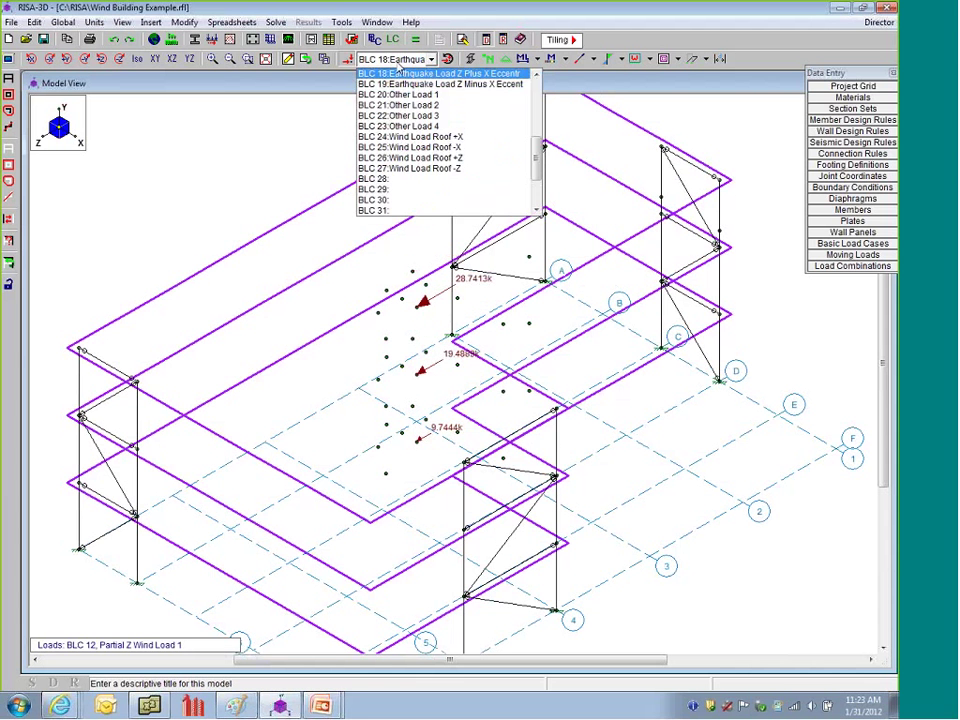
pyautogui.click(403, 87)
pyautogui.click(407, 61)
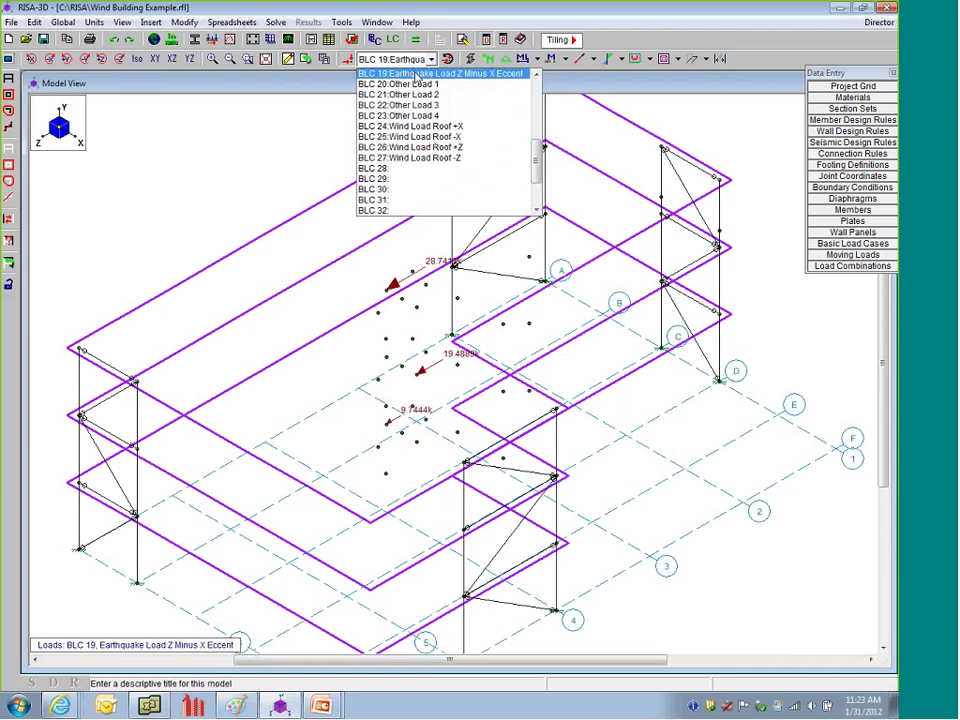
pyautogui.scroll(1, 407, 62)
pyautogui.click(427, 86)
pyautogui.scroll(2, 428, 92)
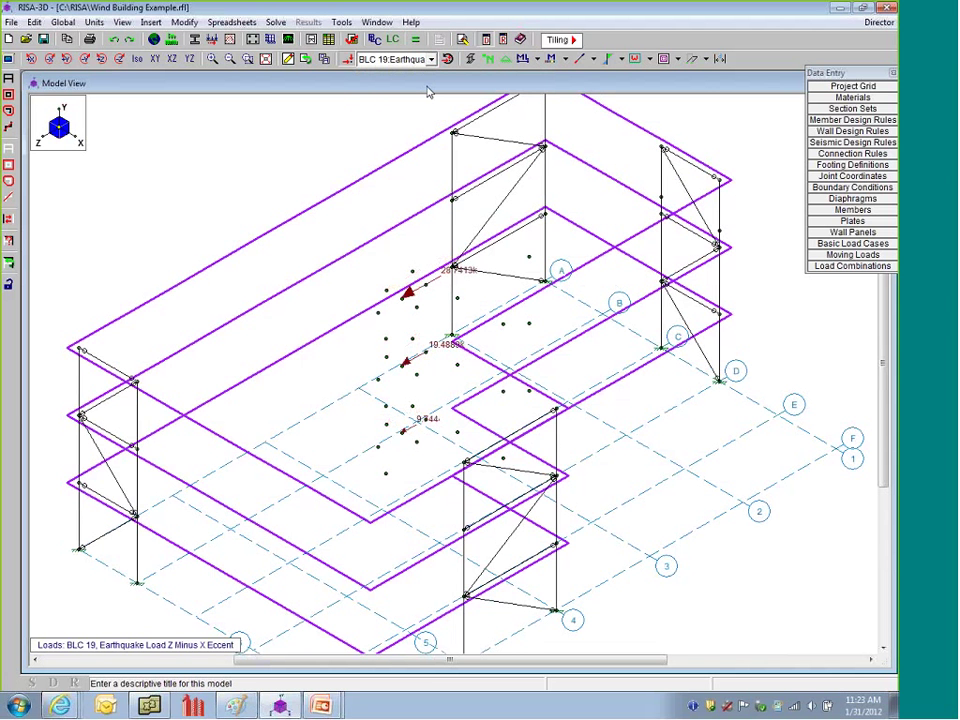
pyautogui.moveTo(643, 480); pyautogui.dragTo(662, 430, button='middle')
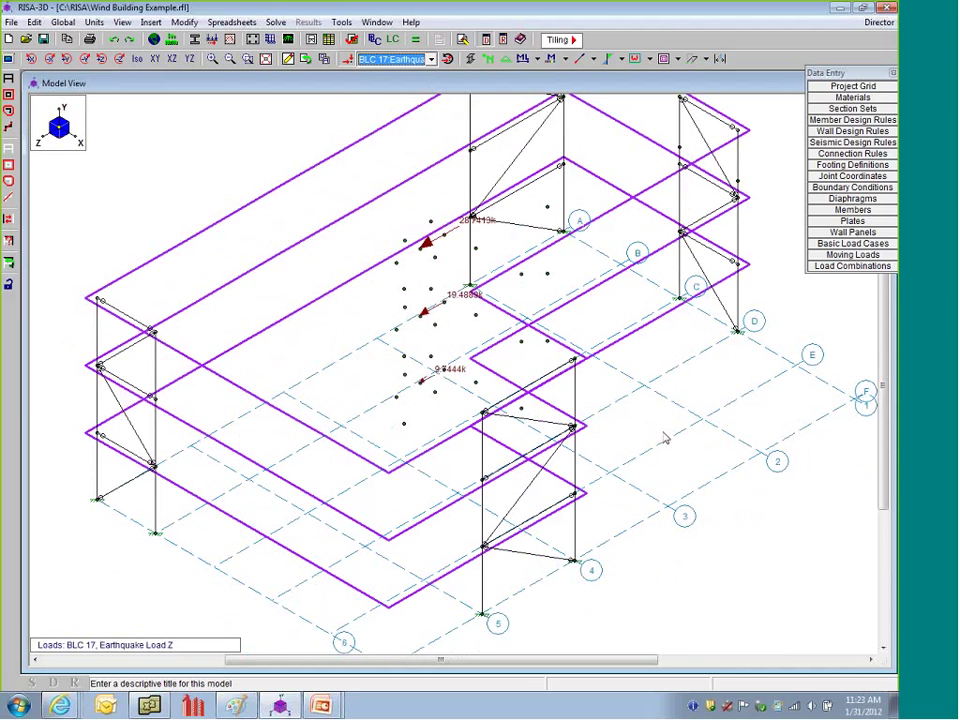
pyautogui.click(632, 452)
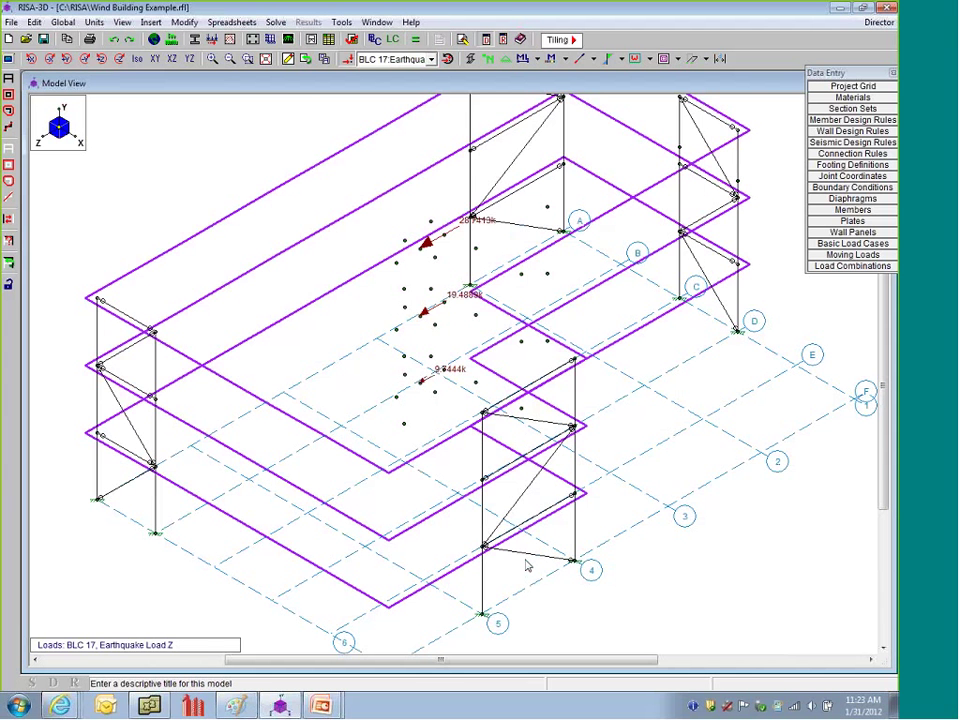
pyautogui.scroll(-2, 363, 357)
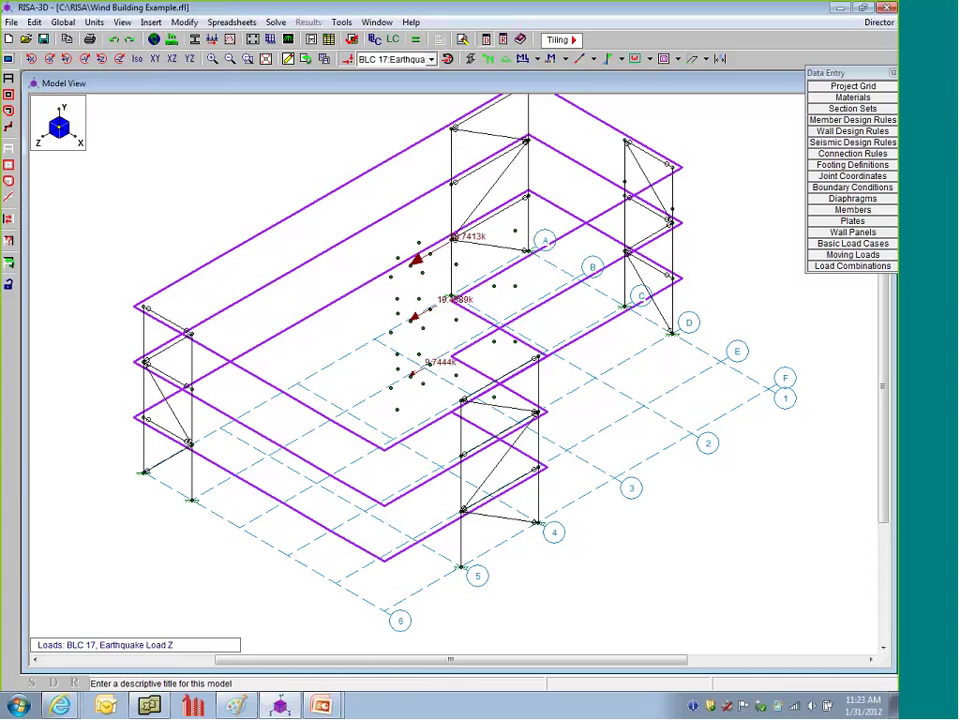
# - Review the wind load generator's parameters and results, and close it without changes
pyautogui.click(150, 22)
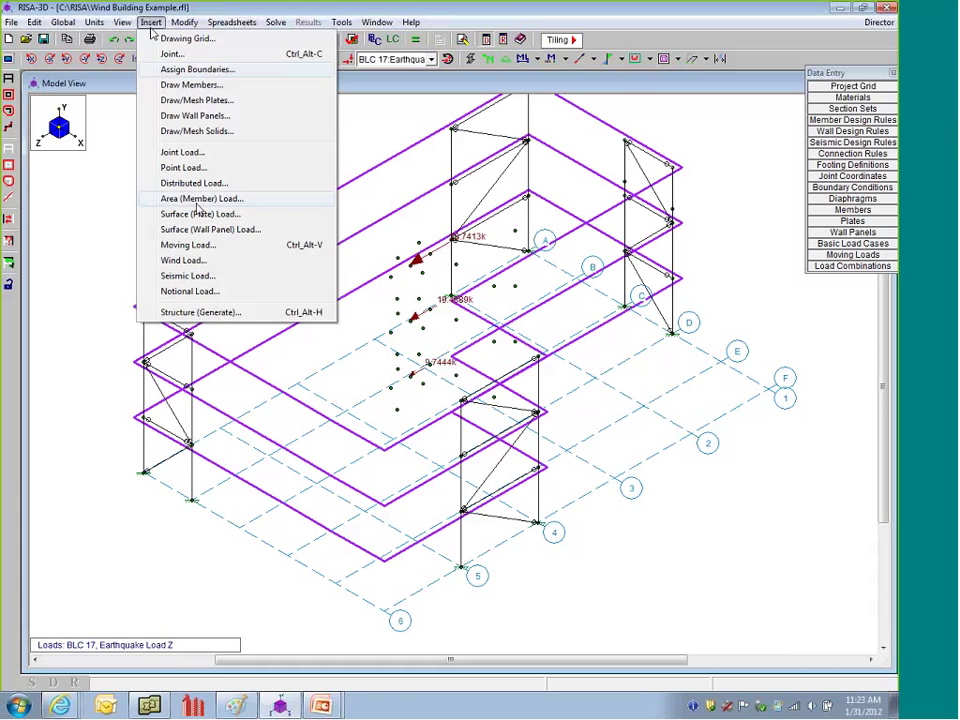
pyautogui.click(192, 263)
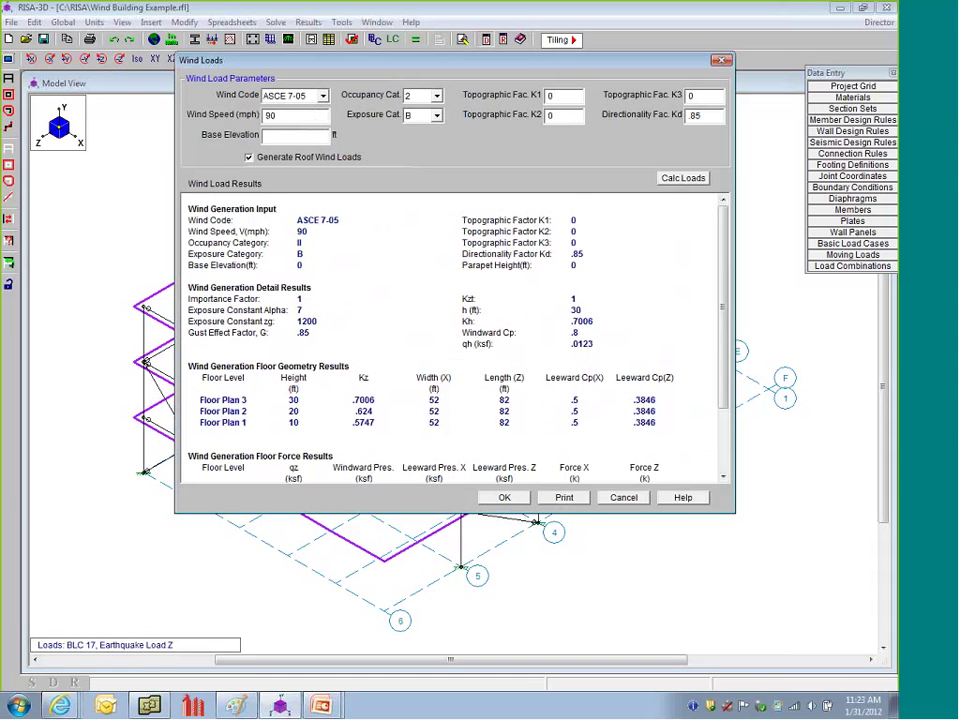
pyautogui.press('Escape')
# - Review the seismic load generator's parameters and results, and cancel out of it
pyautogui.click(155, 23)
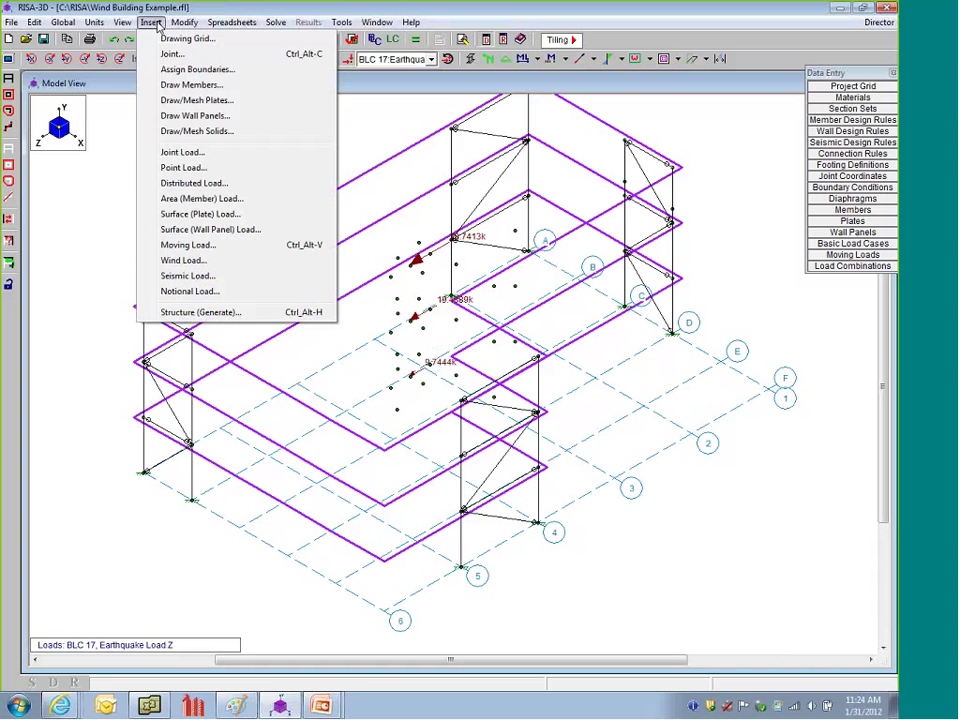
pyautogui.click(188, 275)
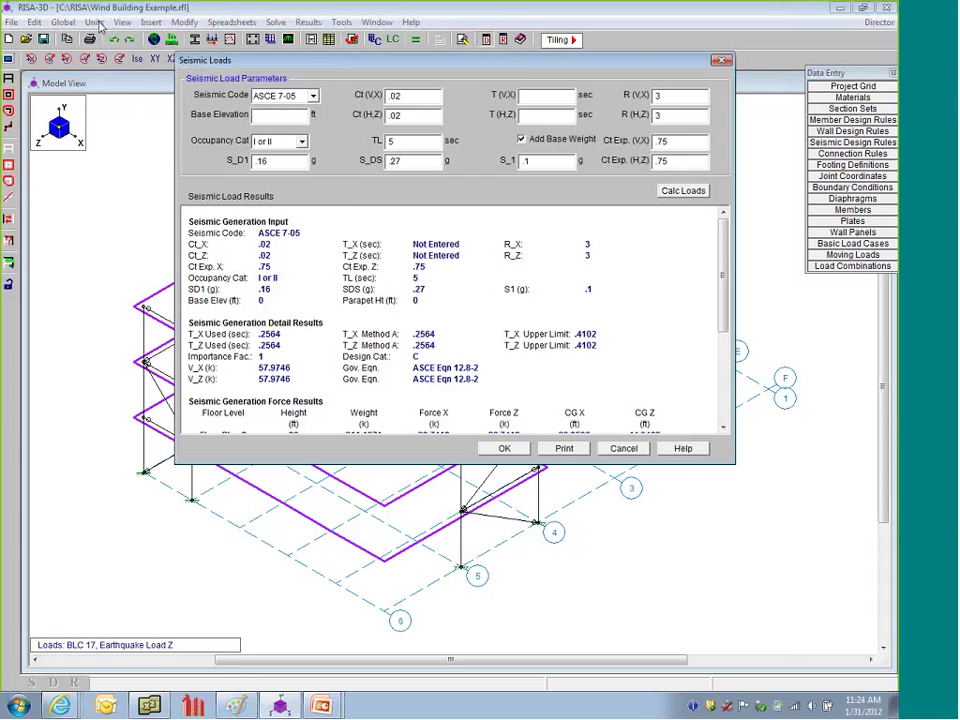
pyautogui.click(623, 448)
# - Check the notional load generator's X and Z percentages and its available story-weight load combinations, and cancel out of it
pyautogui.click(152, 22)
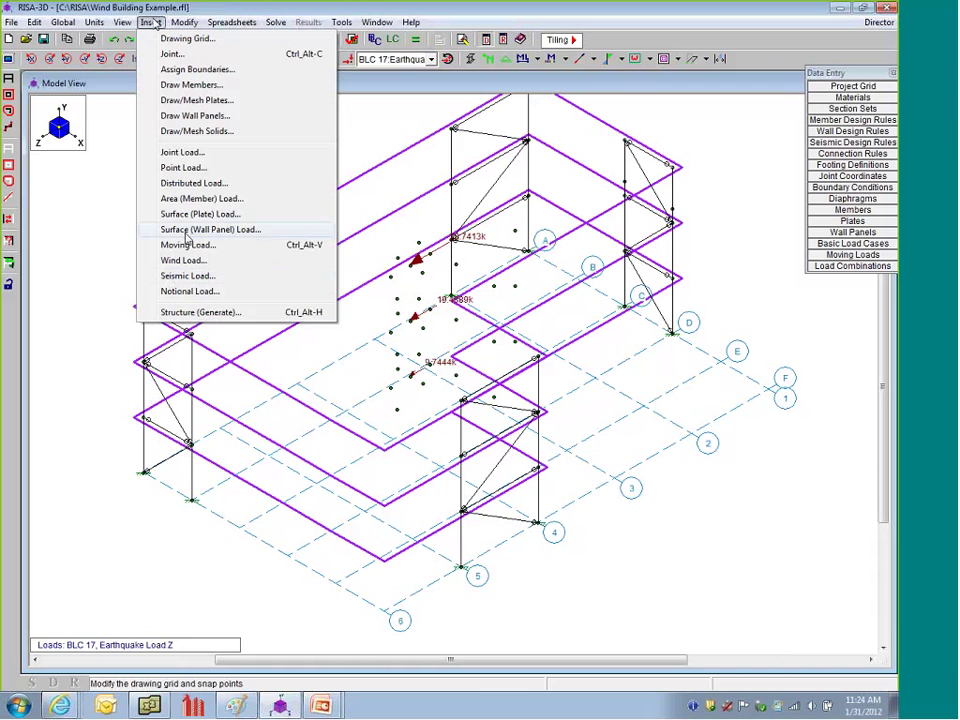
pyautogui.click(190, 291)
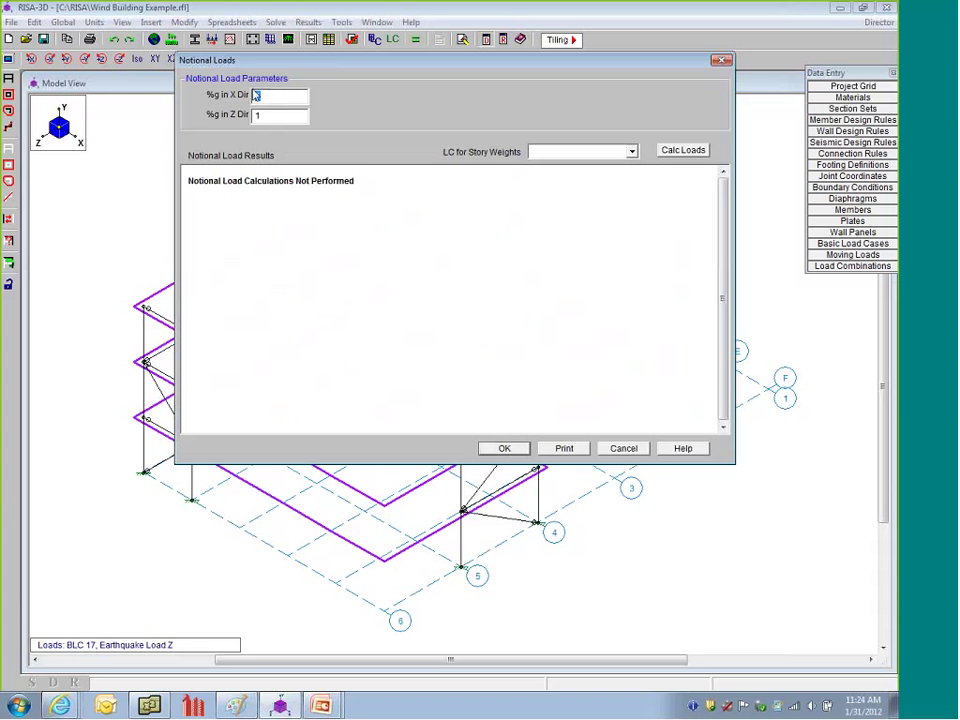
pyautogui.click(273, 119)
pyautogui.click(270, 97)
pyautogui.click(632, 152)
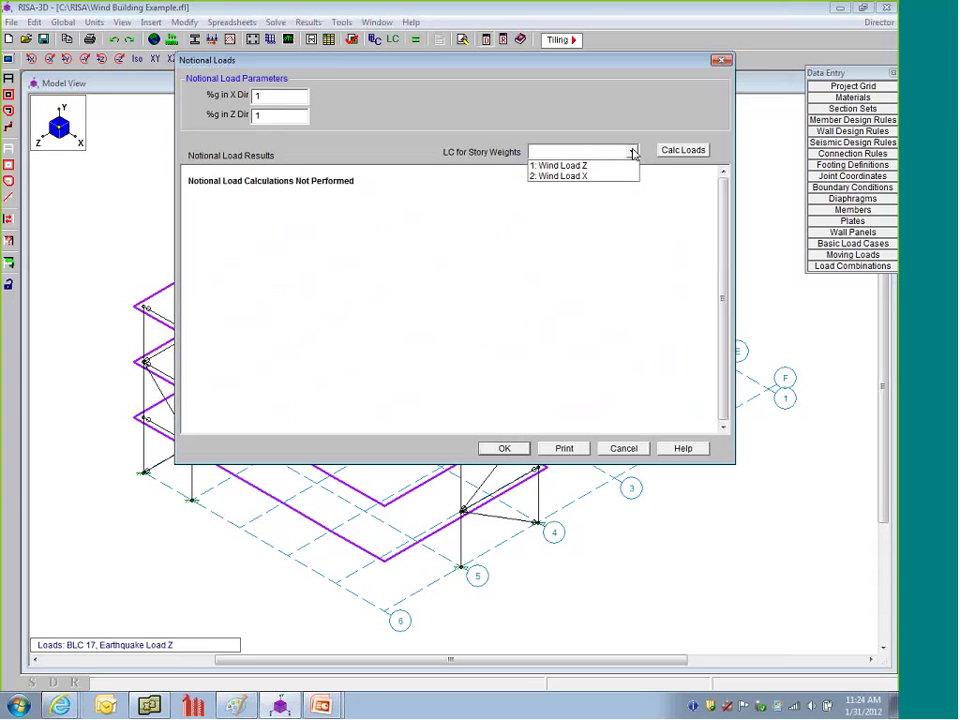
pyautogui.click(602, 168)
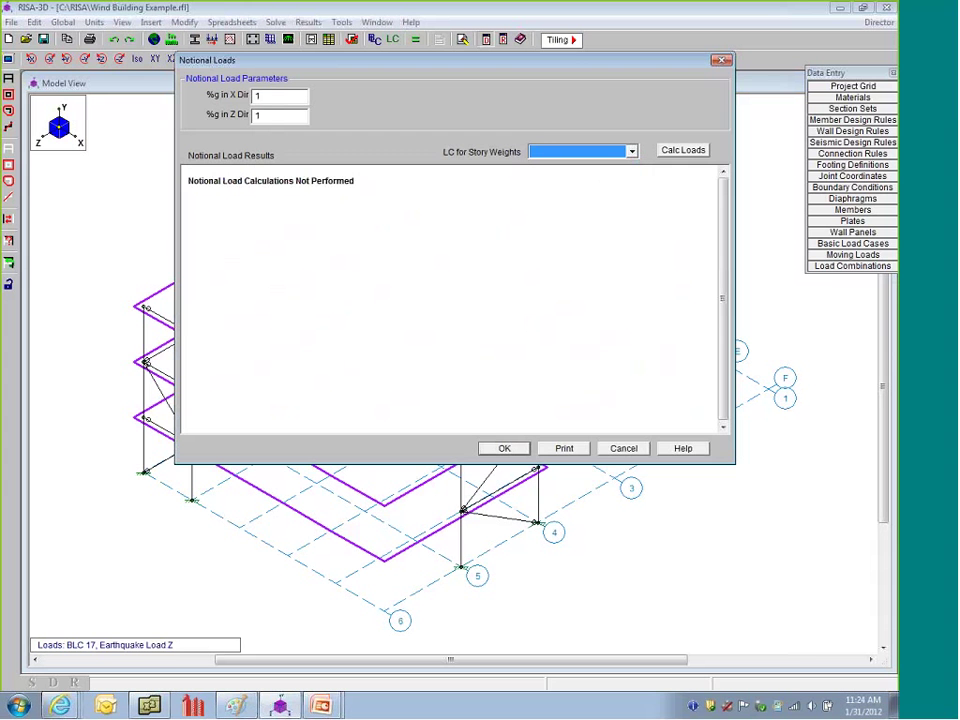
pyautogui.click(622, 450)
# - Add a third load combination with the description Dead Load
pyautogui.click(832, 266)
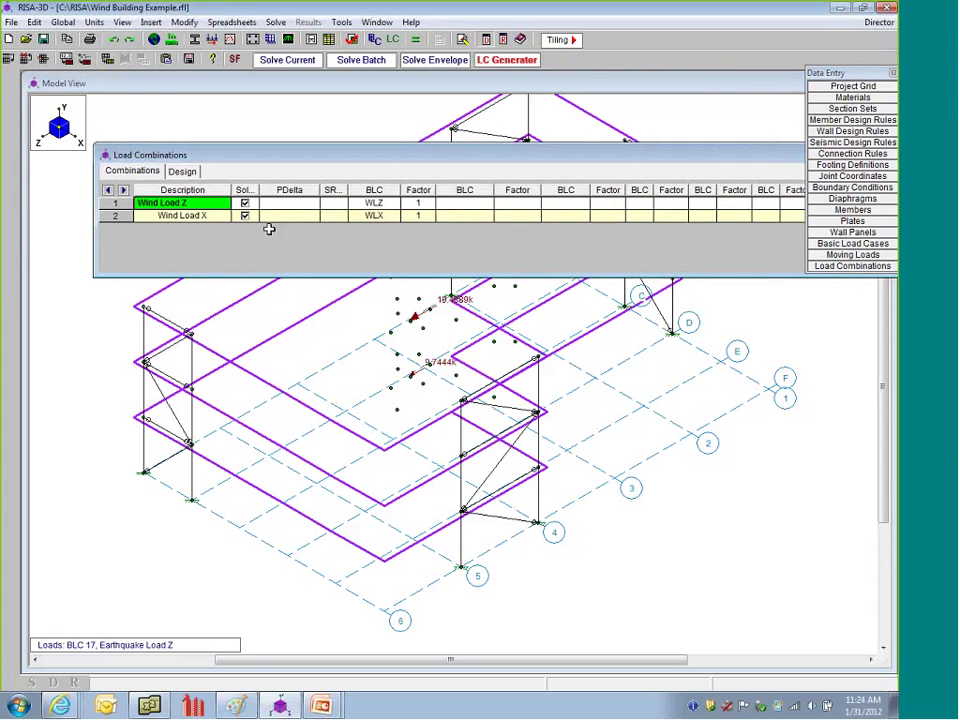
pyautogui.press('Down')
pyautogui.press('Down')
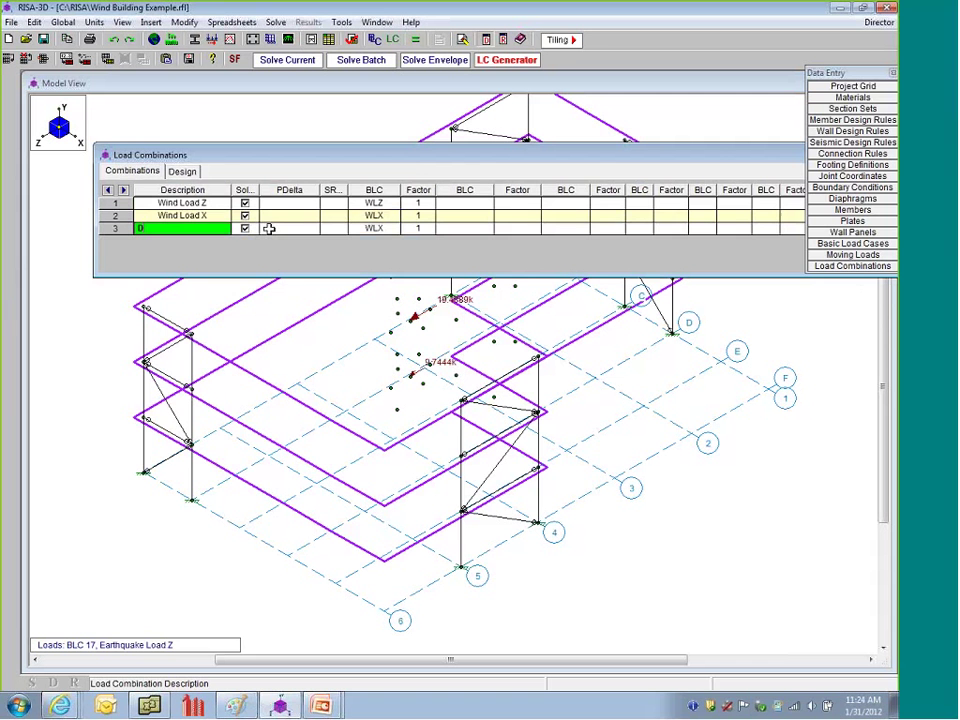
pyautogui.write('Dead Load')
# - Set the Dead Load combination's BLC entry to the DL (Dead Load) category and return to the model view
pyautogui.click(376, 229)
pyautogui.click(396, 228)
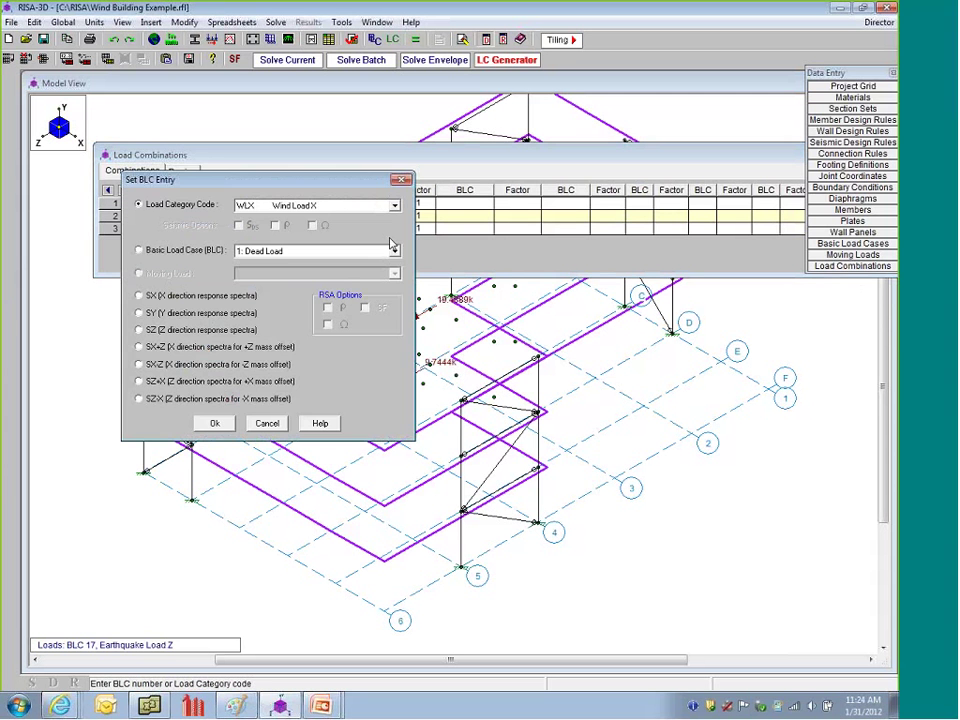
pyautogui.click(280, 205)
pyautogui.scroll(5, 281, 222)
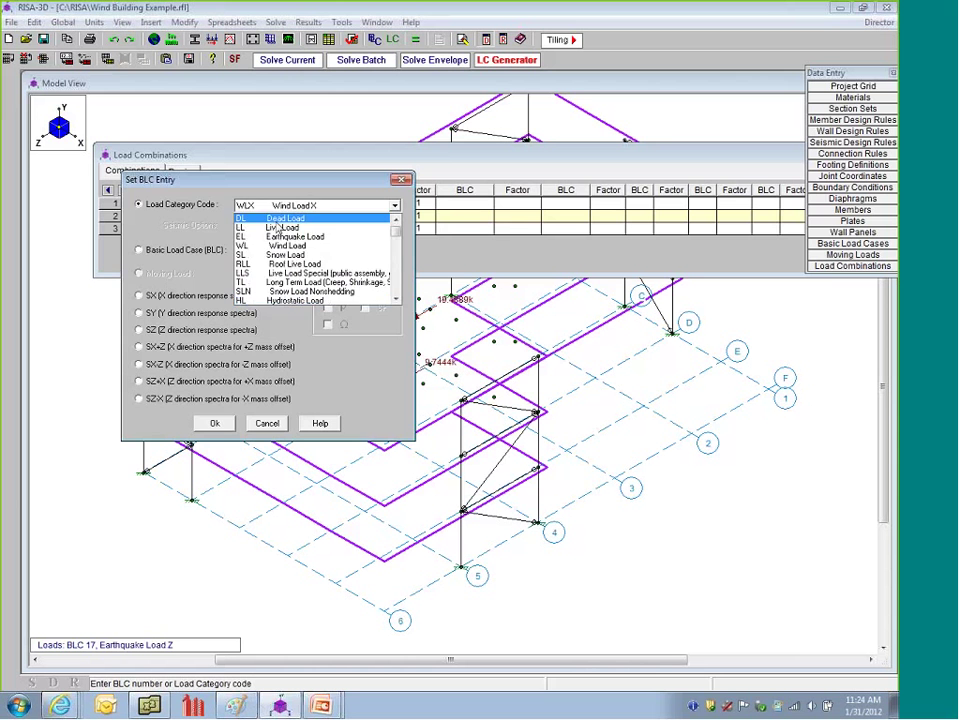
pyautogui.click(284, 218)
pyautogui.click(215, 426)
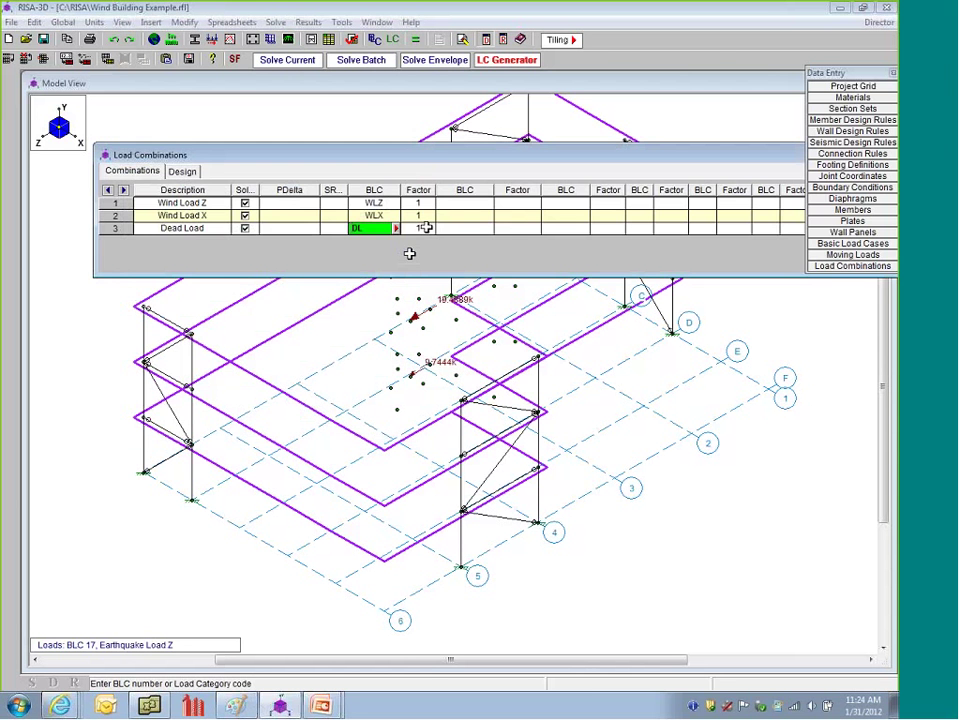
pyautogui.click(212, 117)
# - Calculate notional loads at 1 %g in X and Z, using load combination 3: Dead Load for the story weights
pyautogui.click(152, 22)
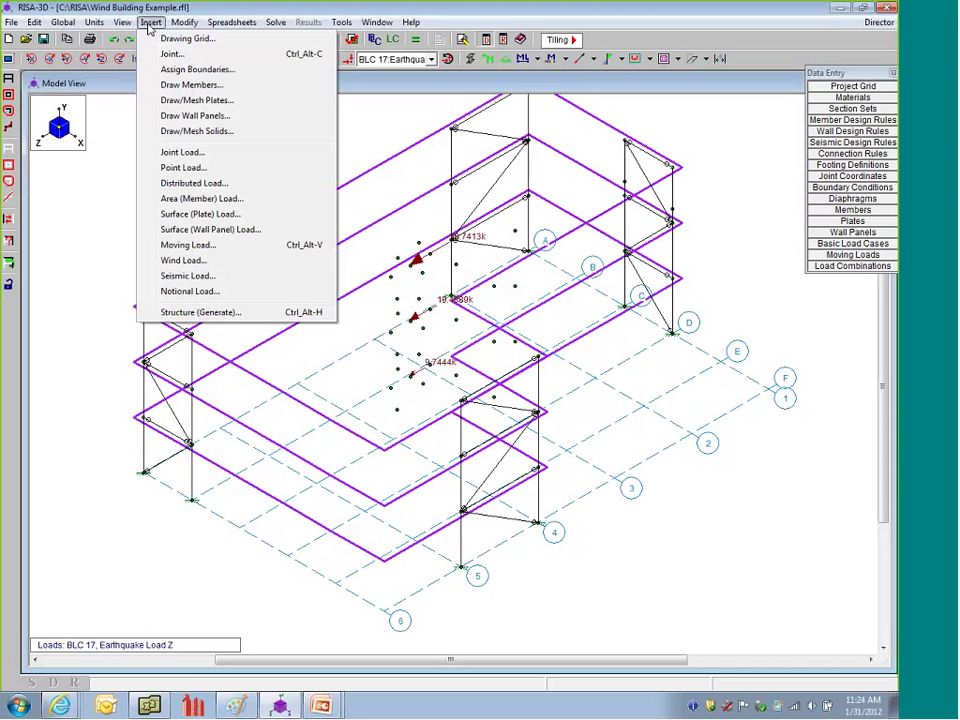
pyautogui.click(193, 296)
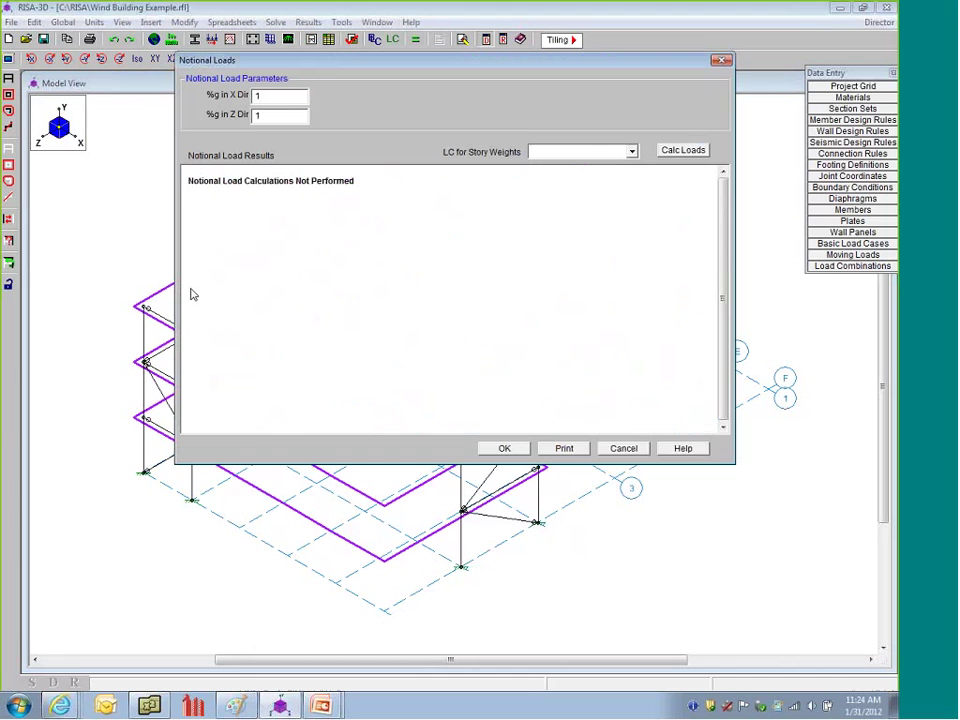
pyautogui.click(632, 152)
pyautogui.click(575, 188)
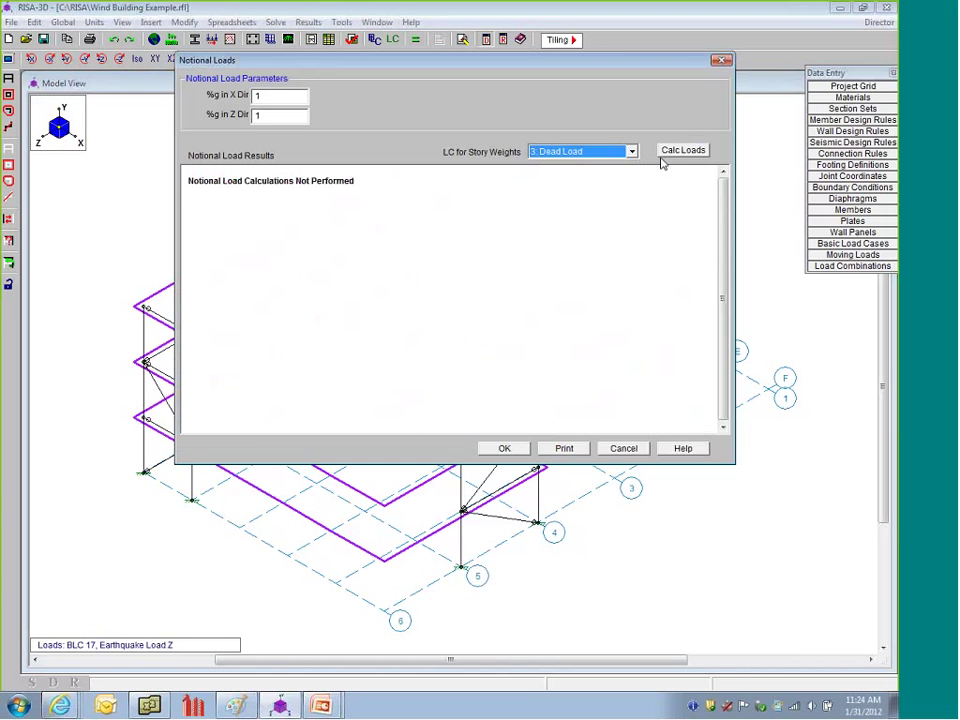
pyautogui.click(681, 152)
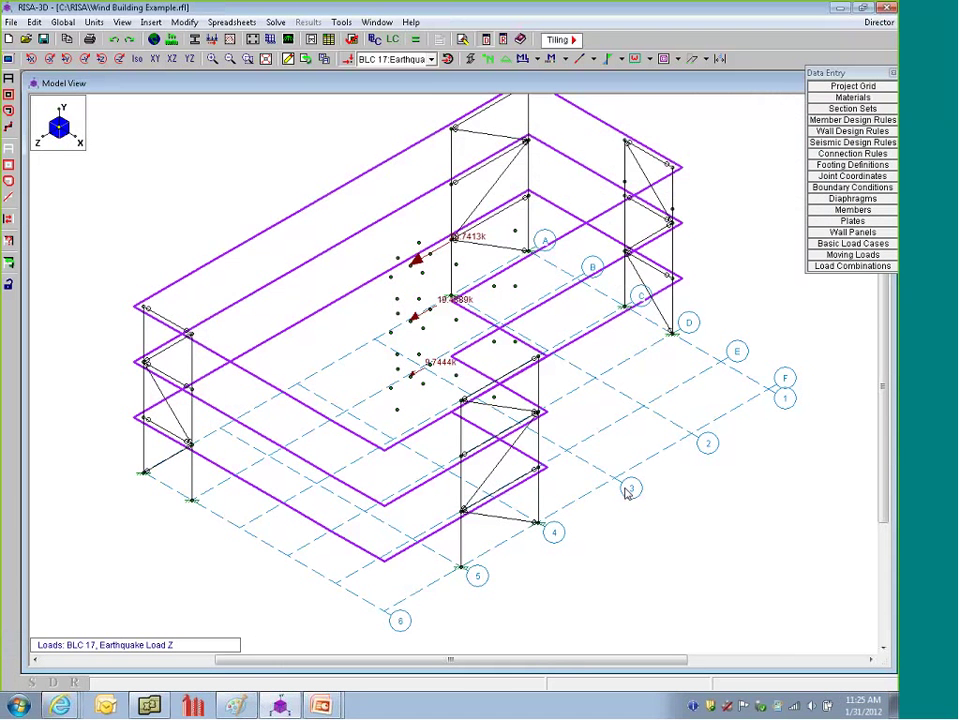
# - Display BLC 29 Notional Load X and BLC 28 Notional Load Z in turn and inspect their floor forces on the rotated model
pyautogui.scroll(-1, 457, 394)
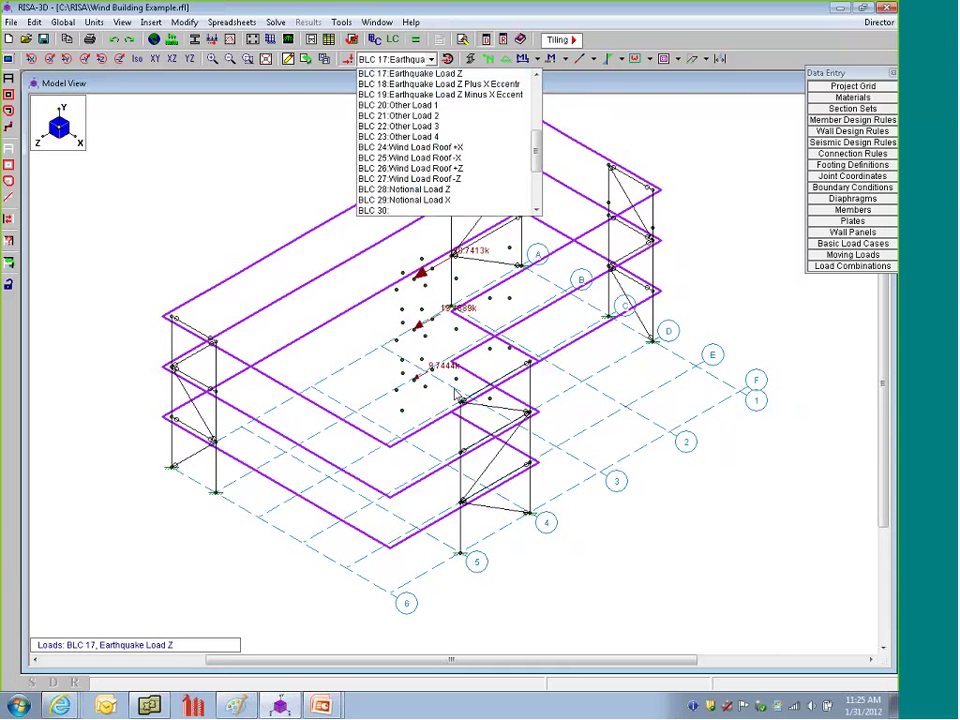
pyautogui.click(448, 202)
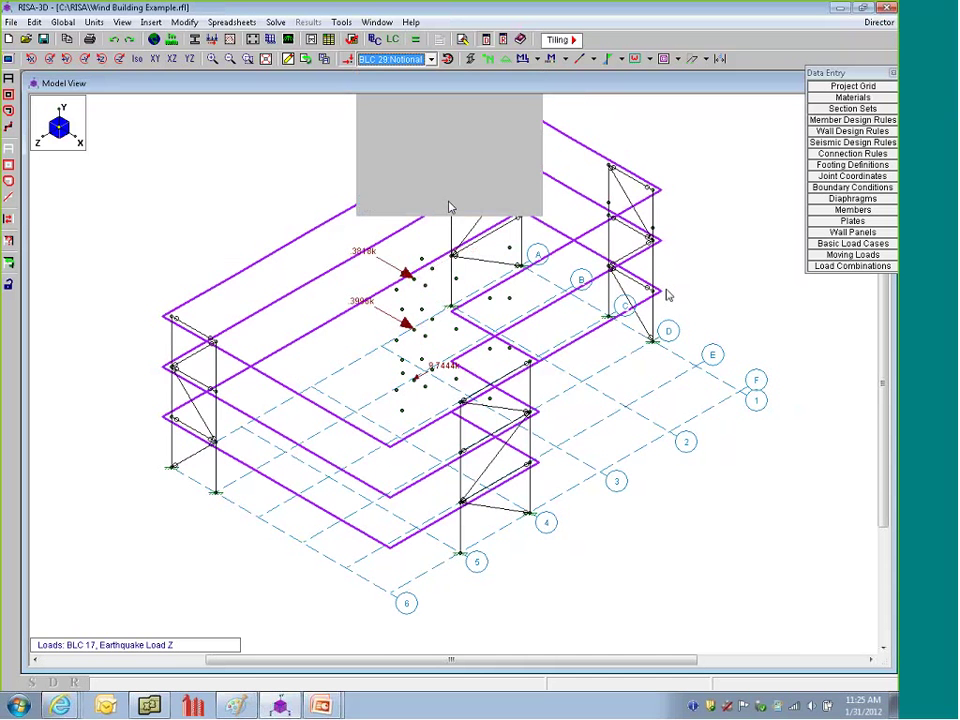
pyautogui.scroll(1, 540, 432)
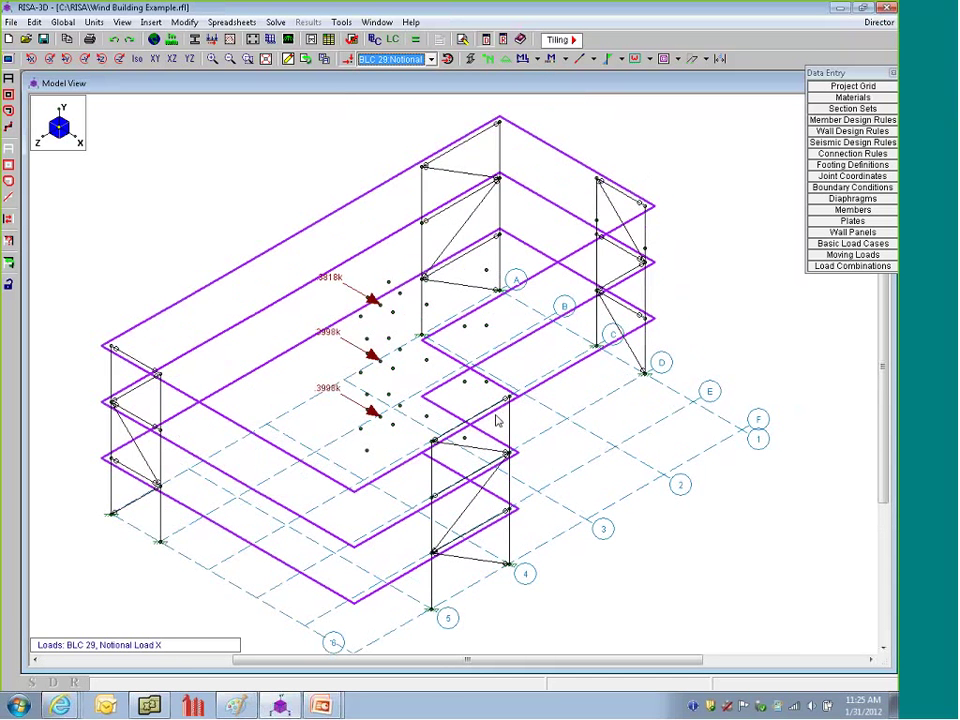
pyautogui.keyDown('shift'); pyautogui.moveTo(497, 420); pyautogui.dragTo(497, 330, button='middle'); pyautogui.keyUp('shift')
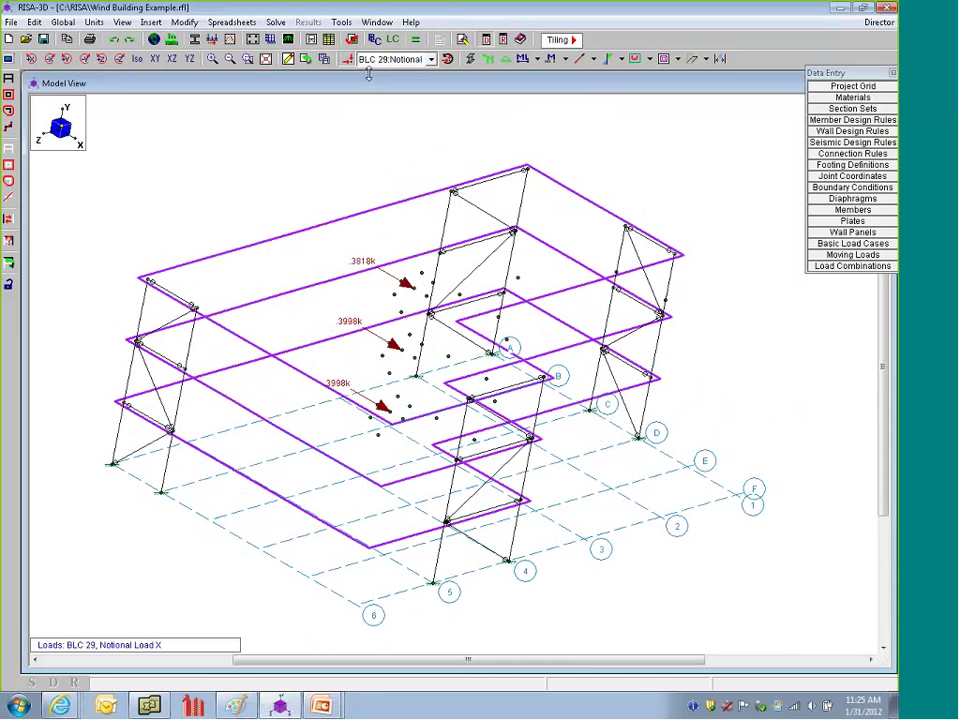
pyautogui.click(412, 59)
pyautogui.click(409, 86)
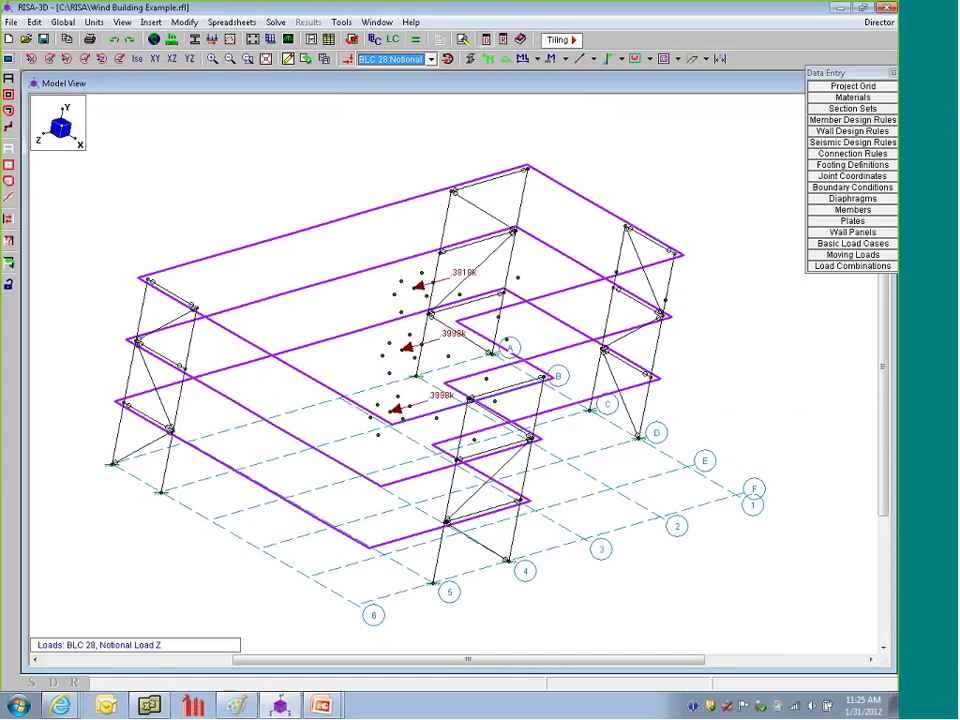
# - Review the calculated notional load weights and floor forces in the notional load generator, and cancel out of it
pyautogui.hotkey('alt', 'i')
pyautogui.press('Escape')
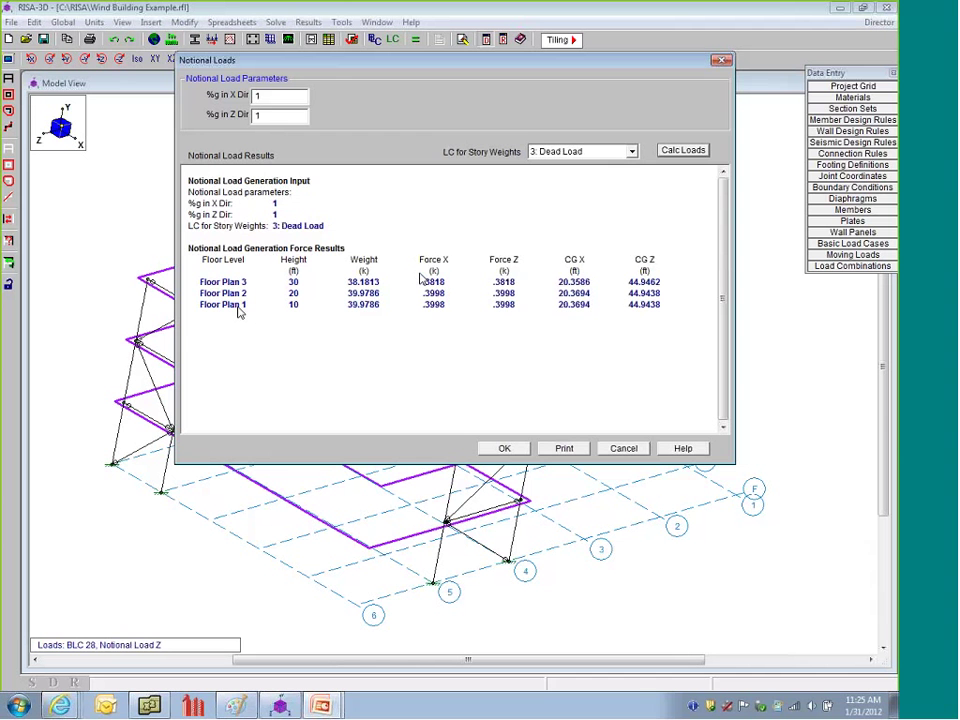
pyautogui.click(627, 449)
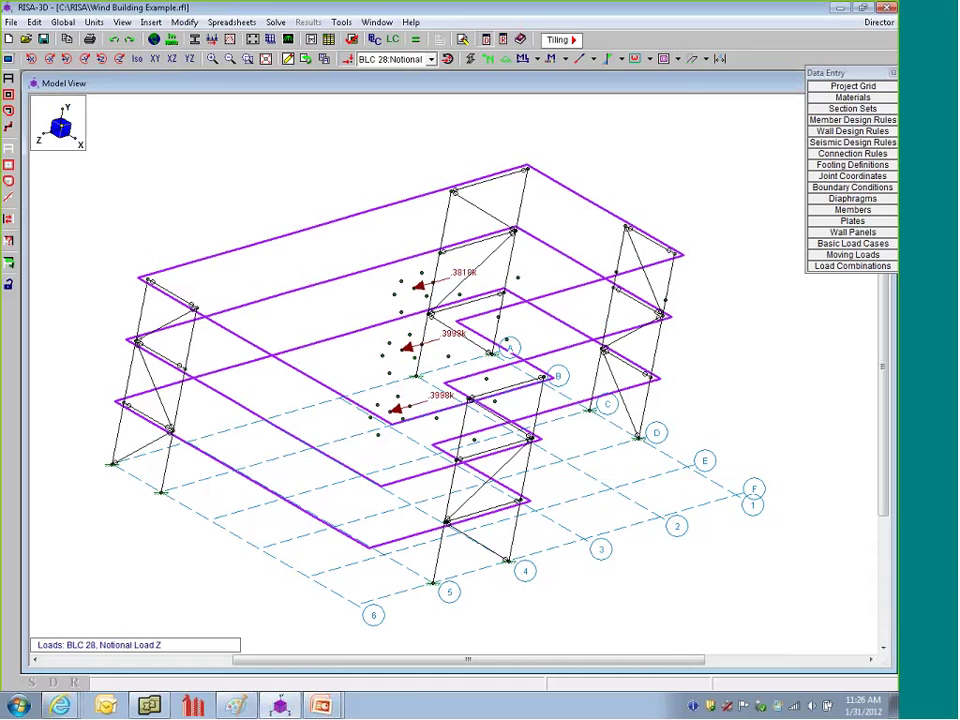
# - Switch to the PowerPoint slide show of Lateral Loads.pptx and advance to the Earthquake & Wind Loads without Diaphragms slide
pyautogui.moveTo(326, 710)
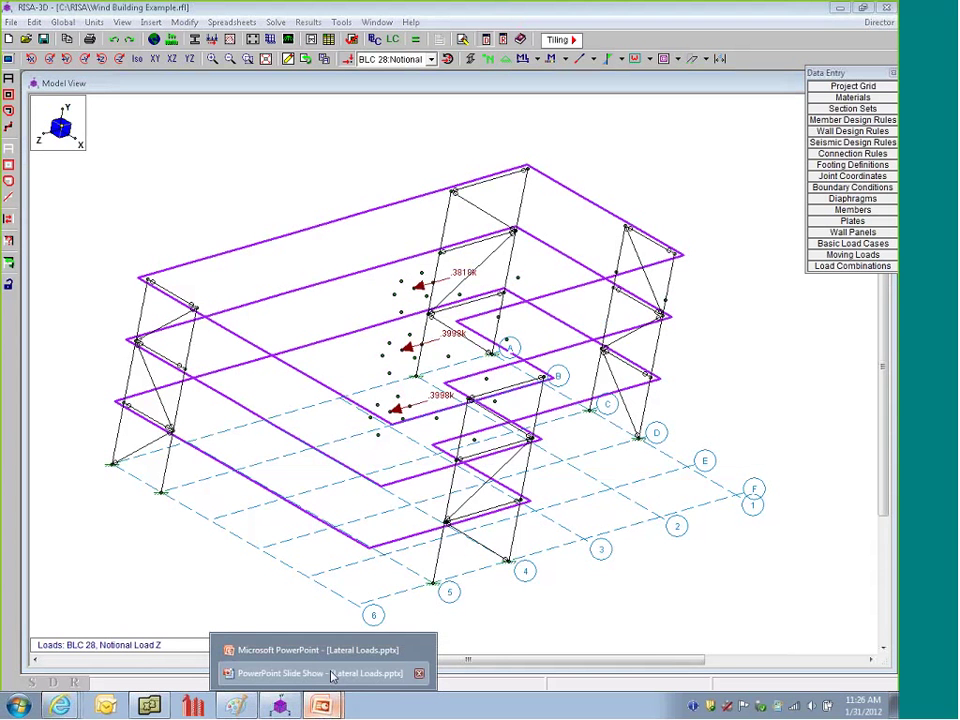
pyautogui.click(326, 672)
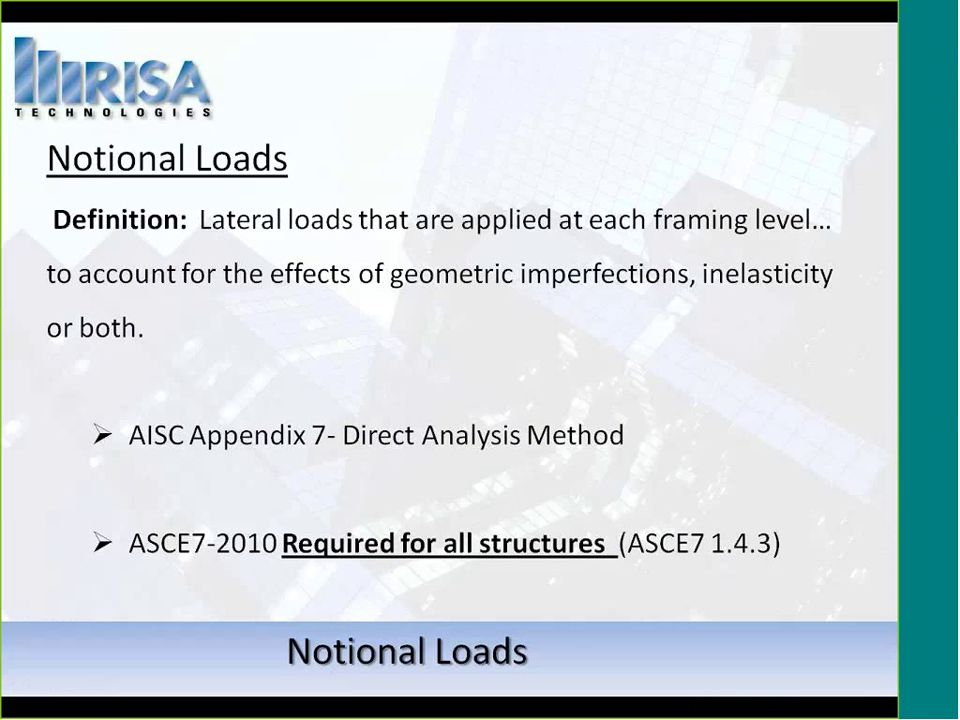
pyautogui.click(392, 471)
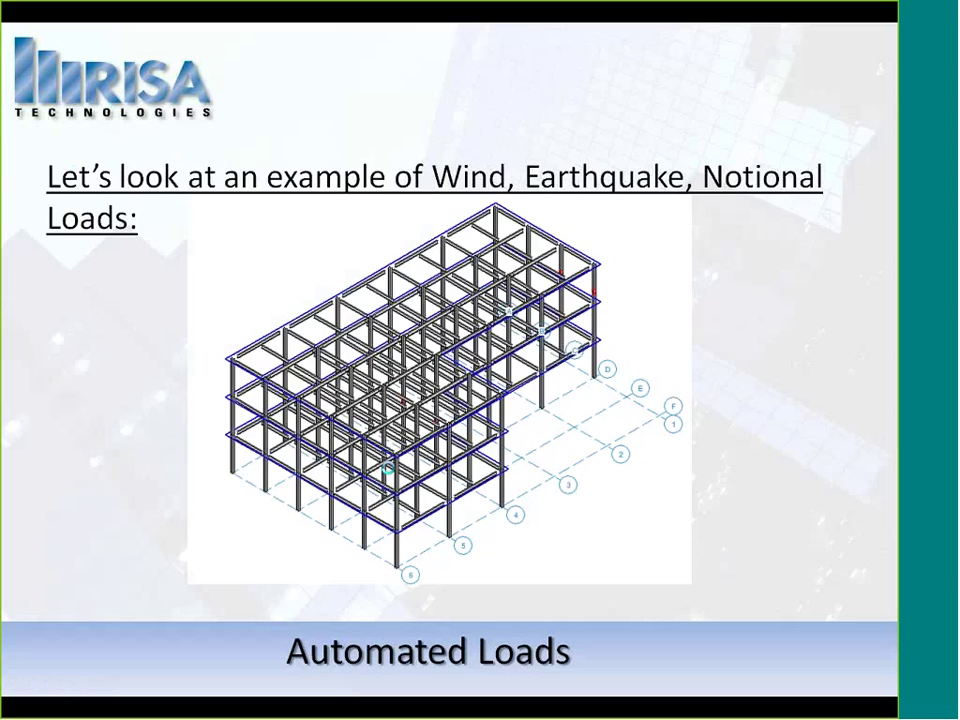
pyautogui.click(388, 468)
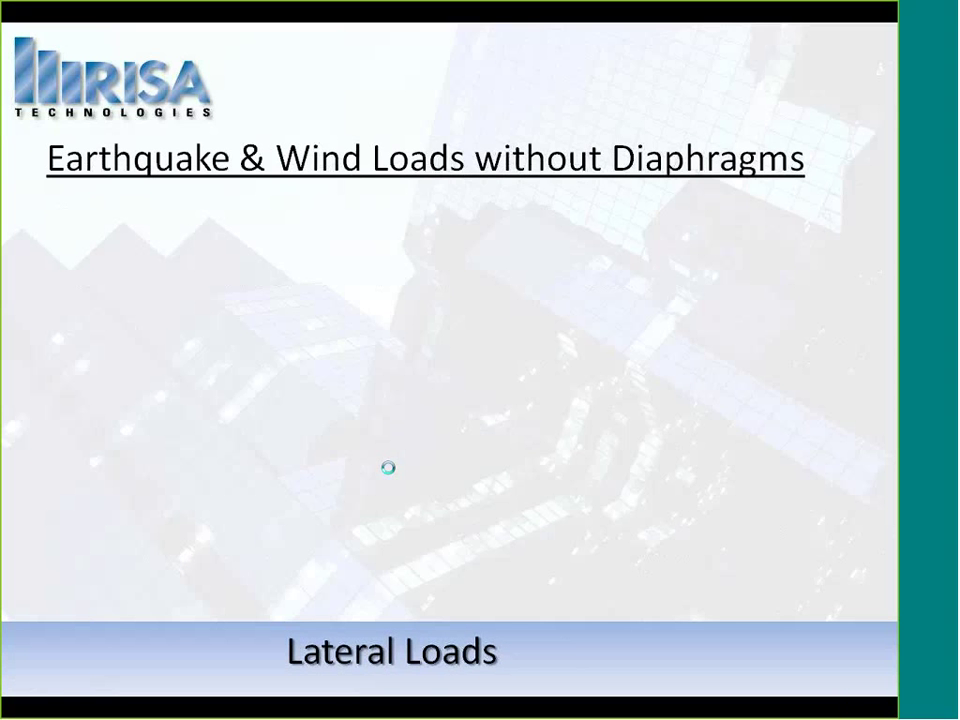
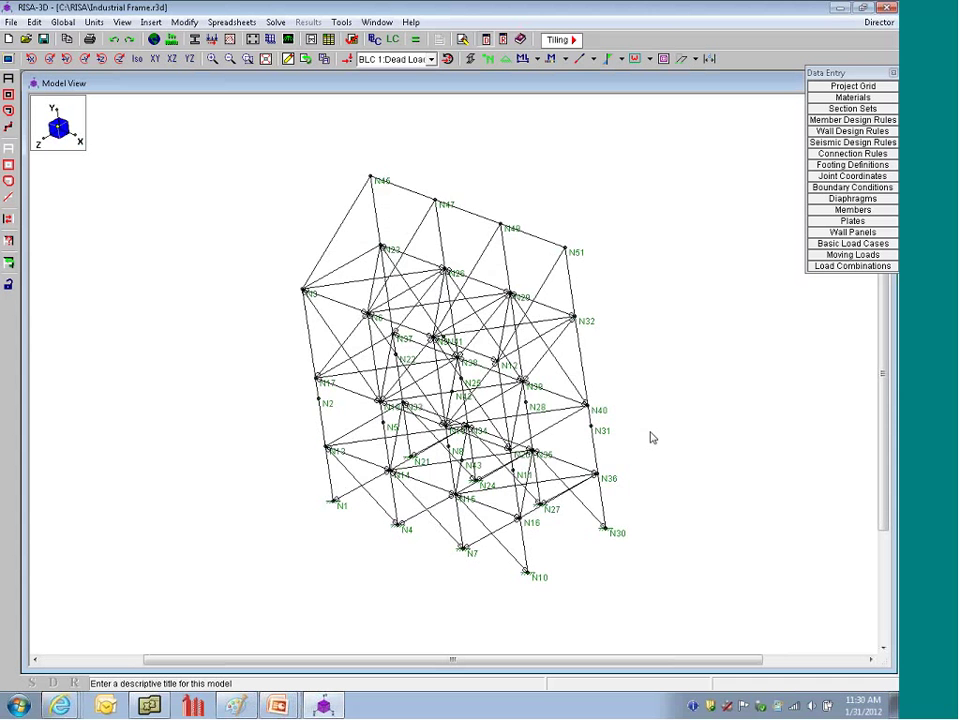
# - Review BLC 1 Dead Load and BLC 2 Live Load on the industrial frame, ending with the dead load in isometric view
pyautogui.keyDown('shift'); pyautogui.moveTo(649, 437); pyautogui.dragTo(669, 461, button='middle'); pyautogui.keyUp('shift')
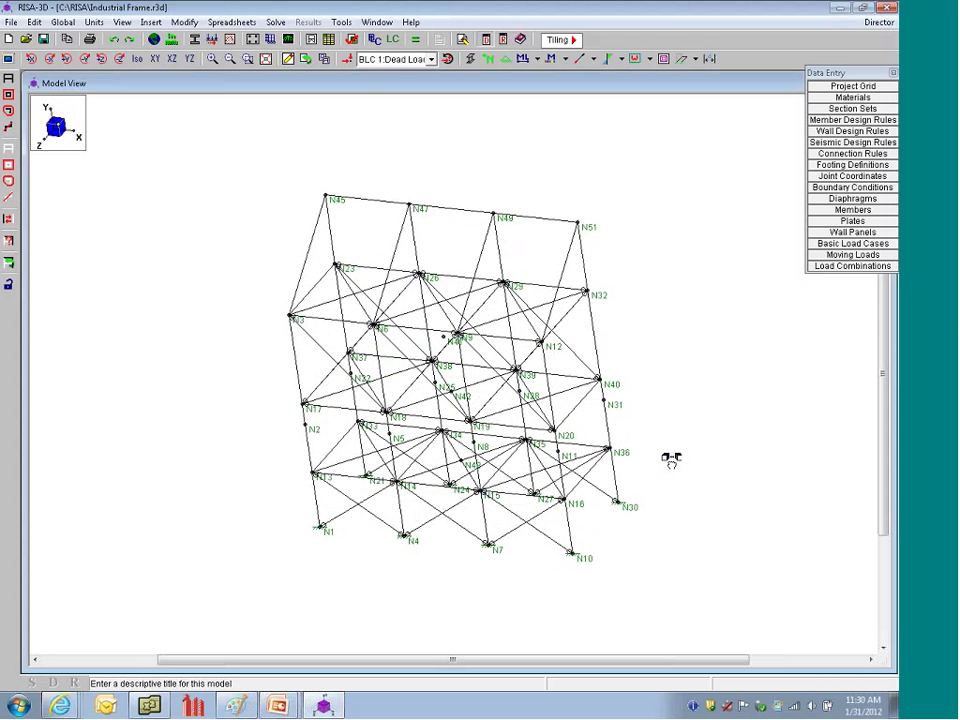
pyautogui.click(400, 59)
pyautogui.click(410, 86)
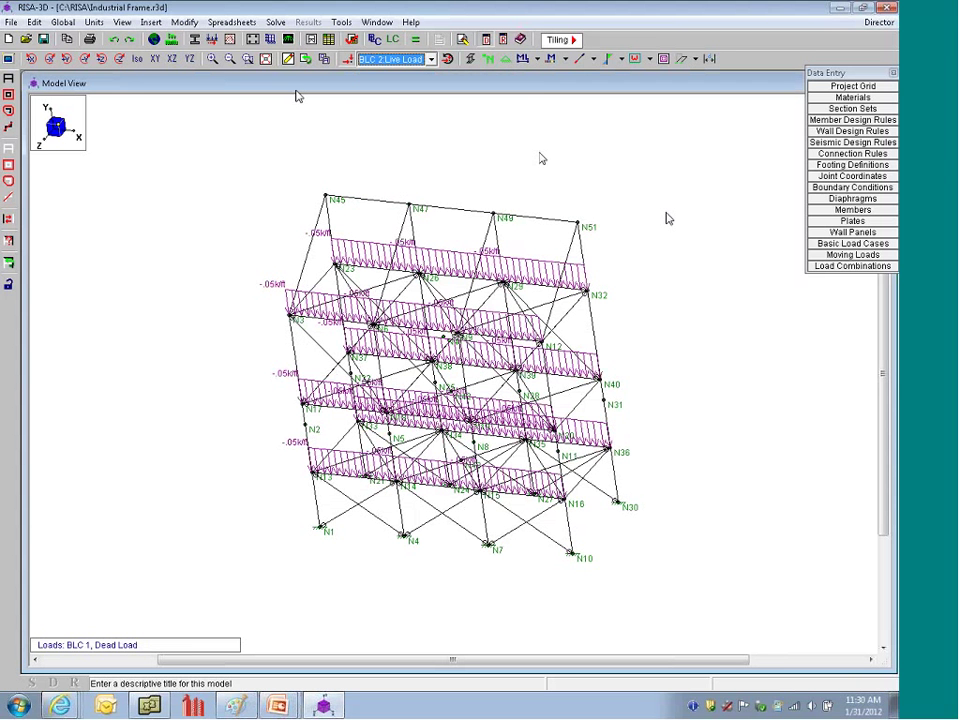
pyautogui.scroll(1, 541, 155)
pyautogui.moveTo(622, 428); pyautogui.dragTo(555, 375, button='middle')
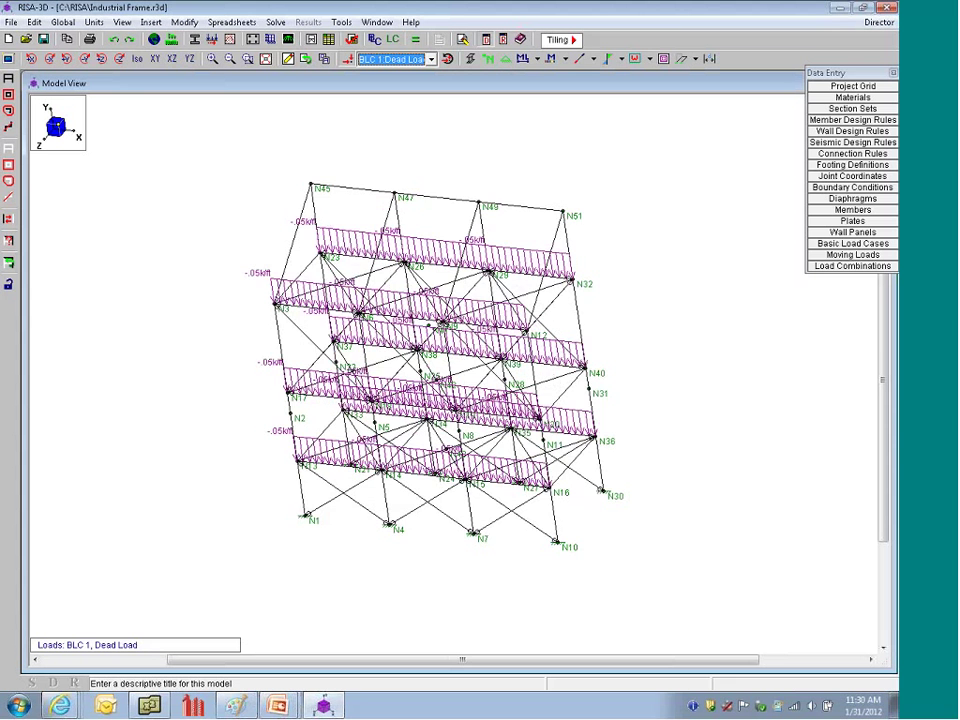
pyautogui.click(137, 59)
pyautogui.moveTo(424, 162); pyautogui.dragTo(415, 152, button='middle')
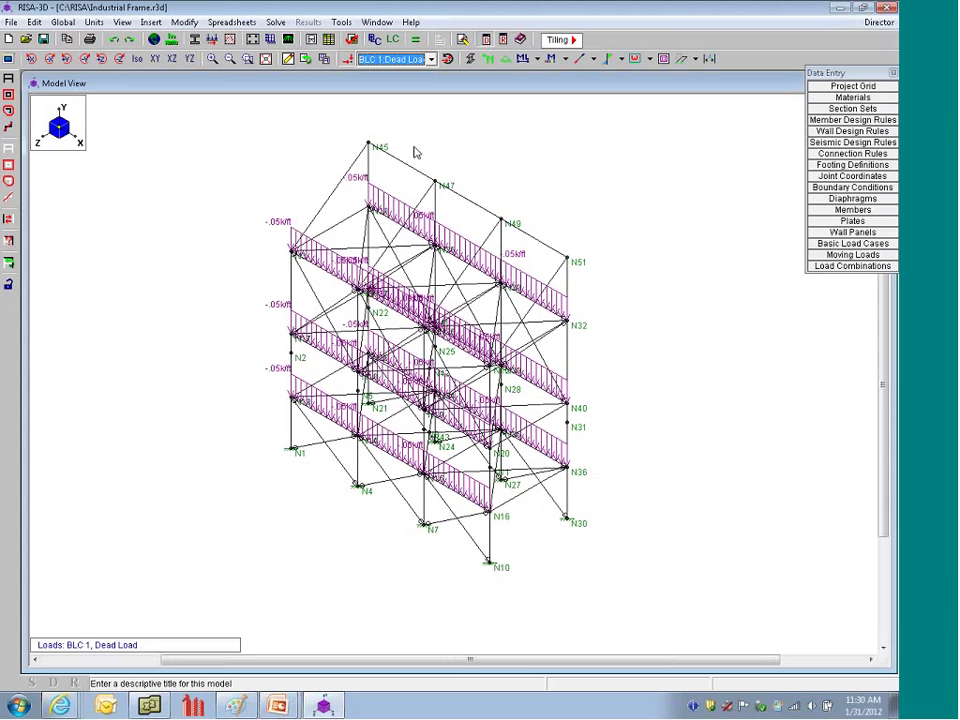
# - Display BLC 4 Wind Load X on the frame and examine its area load and the end-wall columns behind it
pyautogui.click(380, 60)
pyautogui.click(435, 105)
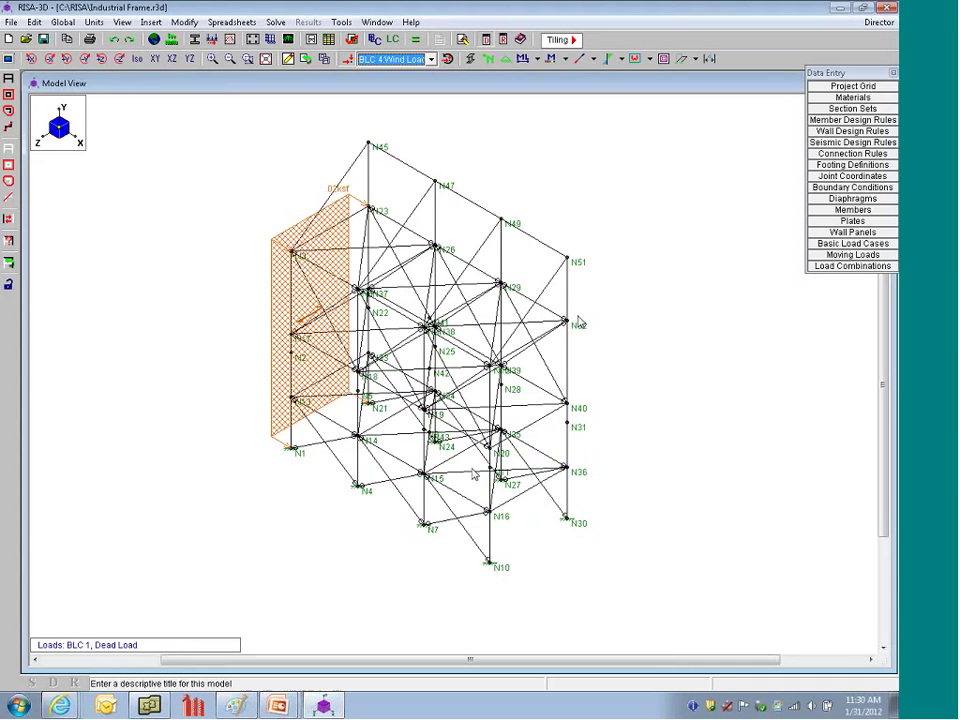
pyautogui.keyDown('ctrl'); pyautogui.moveTo(560, 486); pyautogui.dragTo(616, 452, button='middle'); pyautogui.keyUp('ctrl')
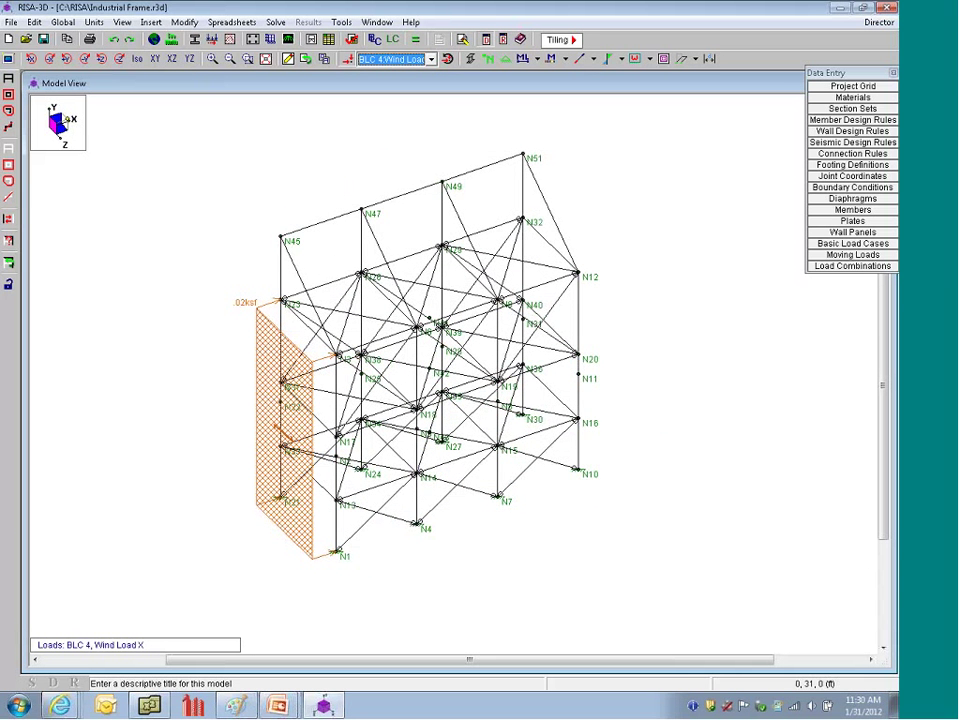
pyautogui.click(324, 467)
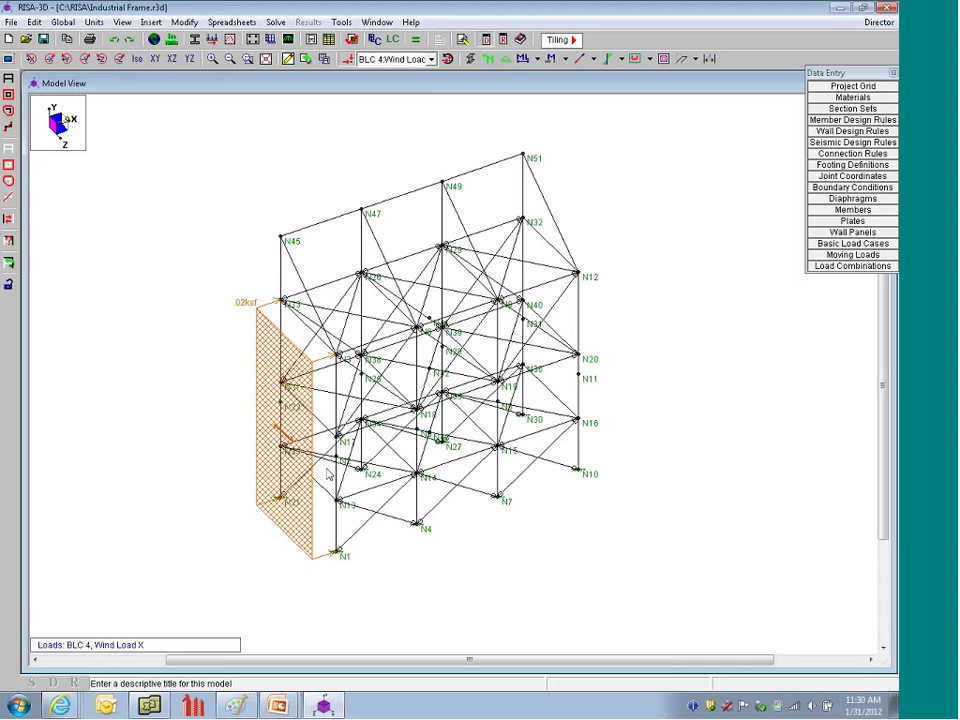
pyautogui.scroll(3, 323, 465)
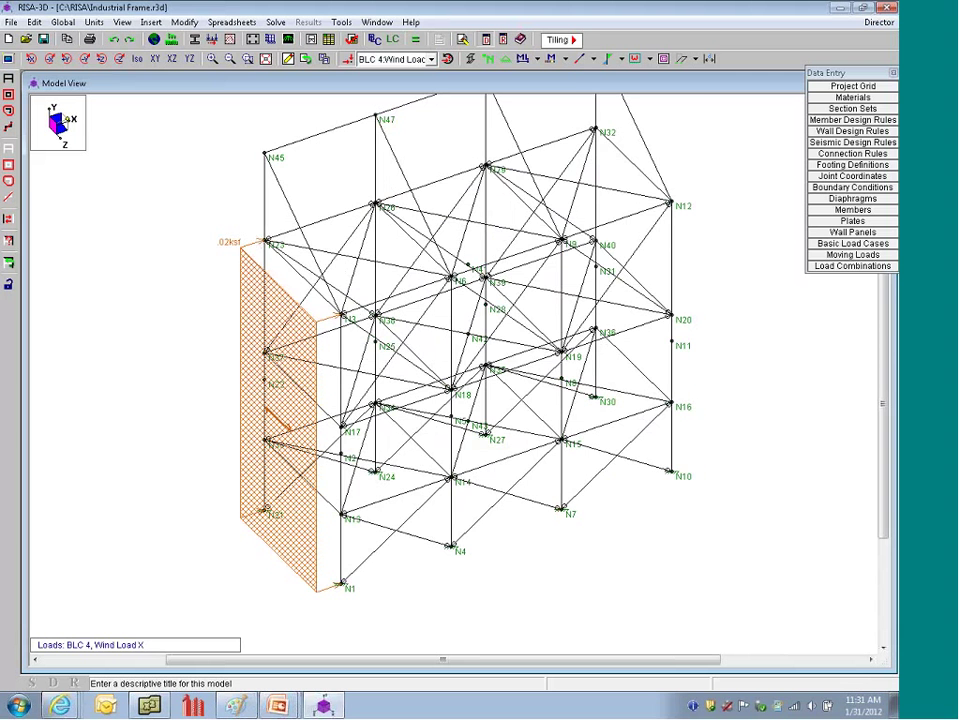
pyautogui.scroll(1, 267, 442)
pyautogui.scroll(3, 268, 441)
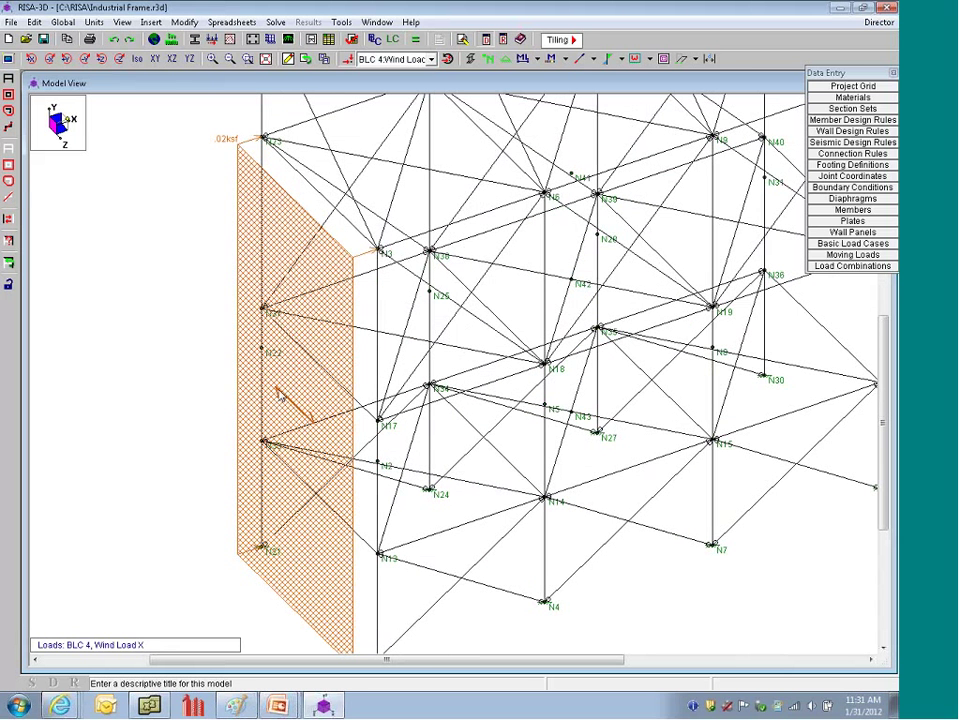
pyautogui.scroll(-3, 281, 397)
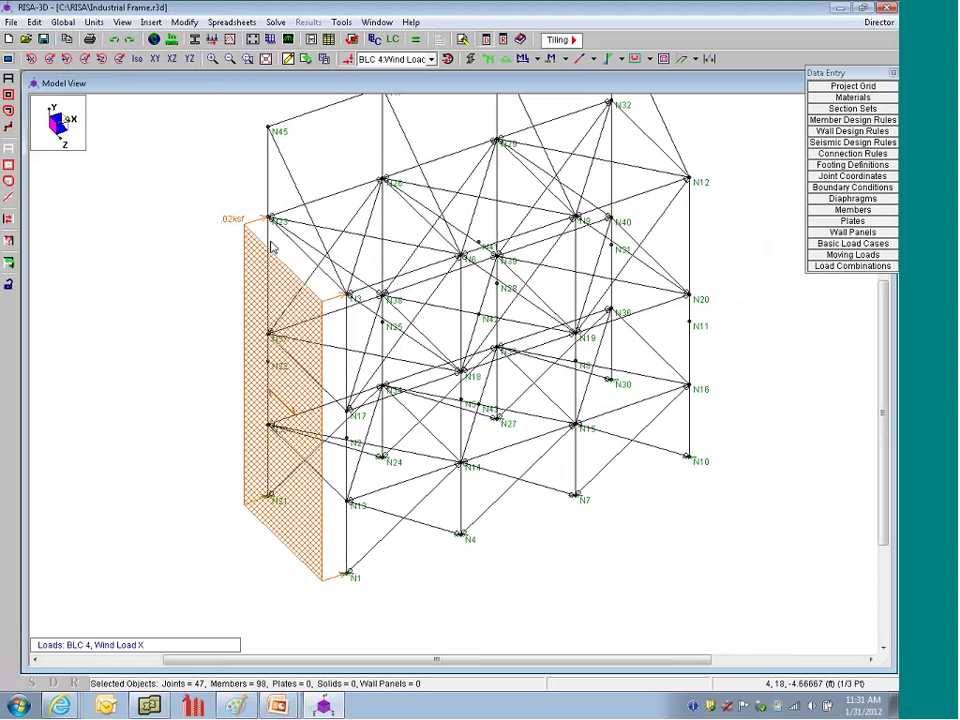
pyautogui.doubleClick(349, 332)
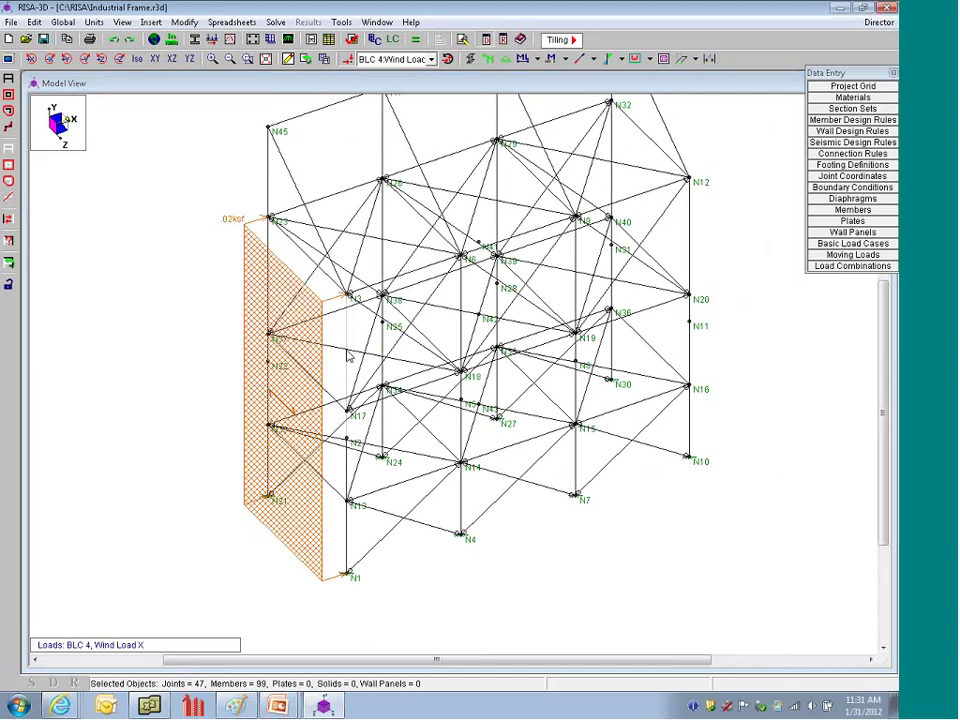
pyautogui.click(251, 381)
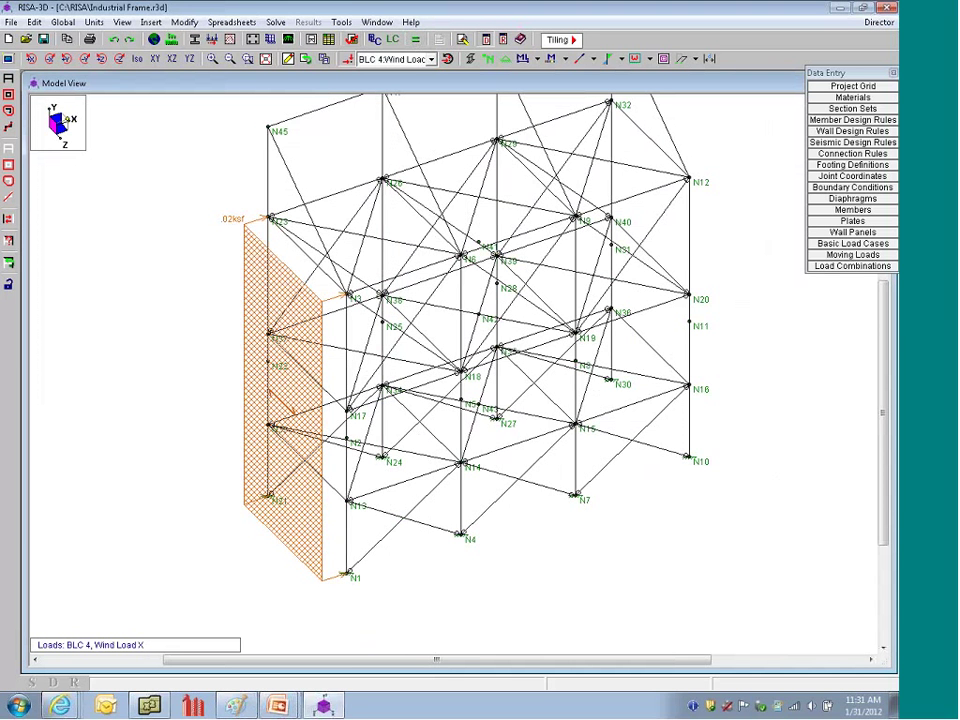
# - Display BLC 5 Wind Load Z and examine its area load on the long side of the frame
pyautogui.click(375, 60)
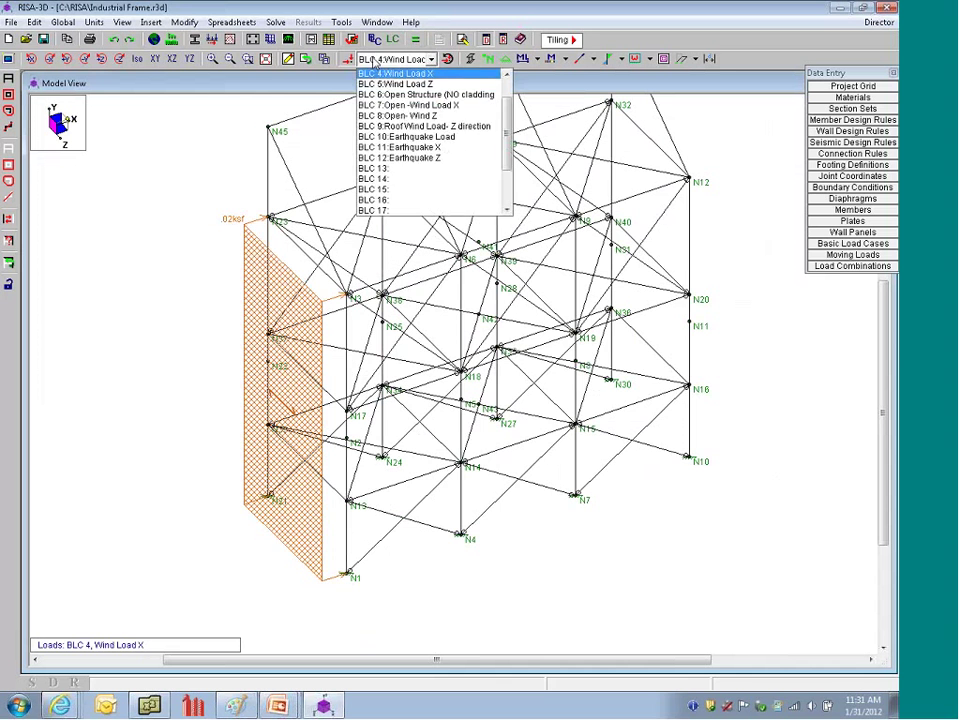
pyautogui.click(395, 84)
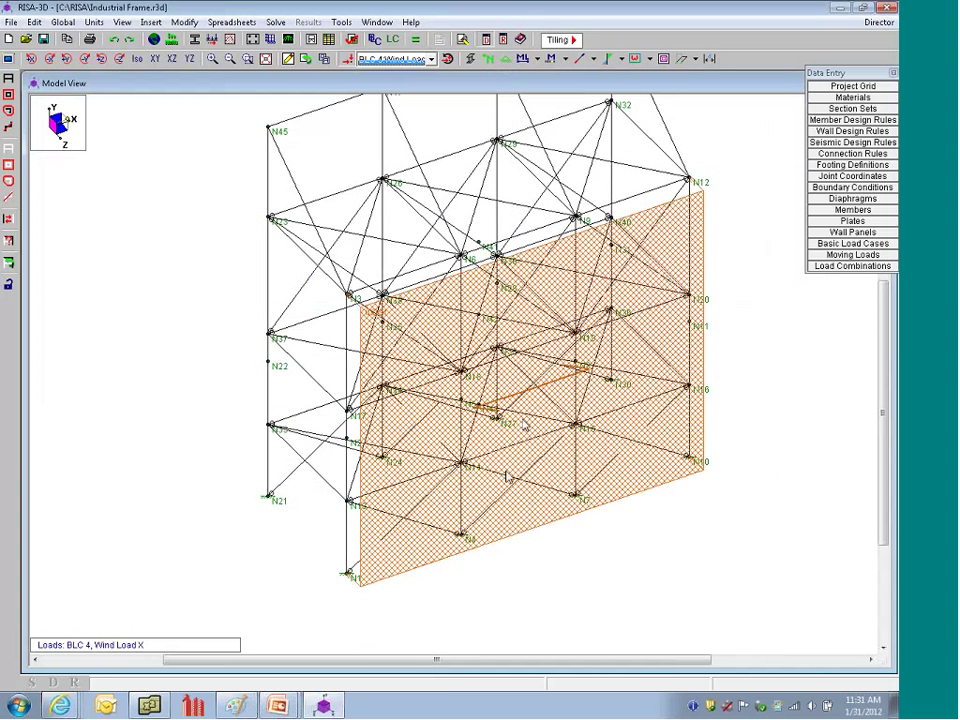
pyautogui.press('Down')
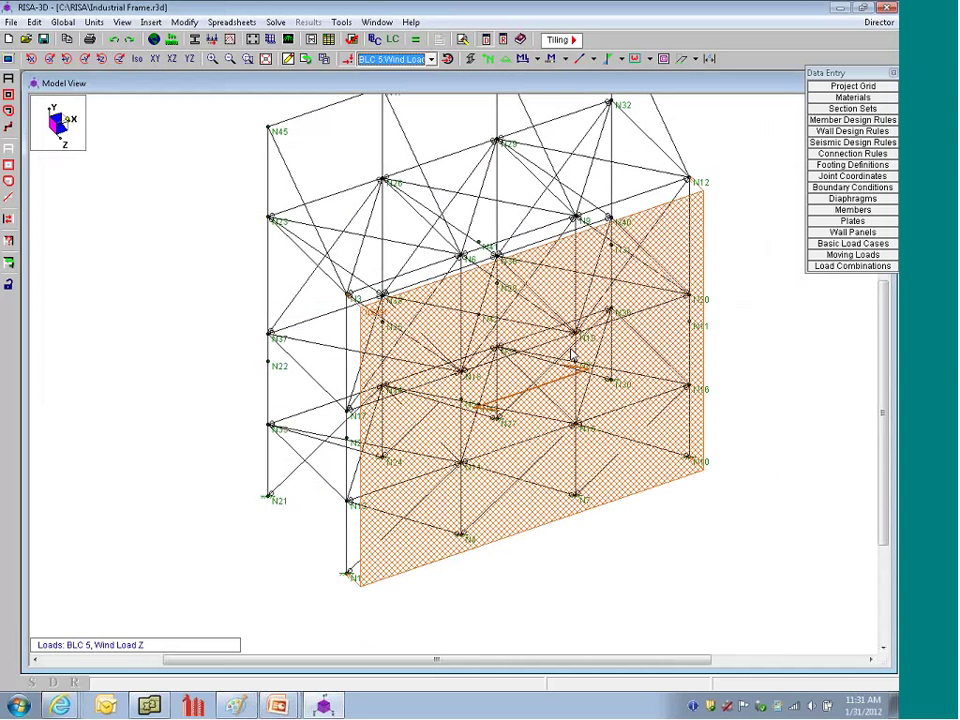
# - Solve the marked Wind Load X and Wind Load Z combinations as a batch
pyautogui.hotkey('ctrl', 'q')
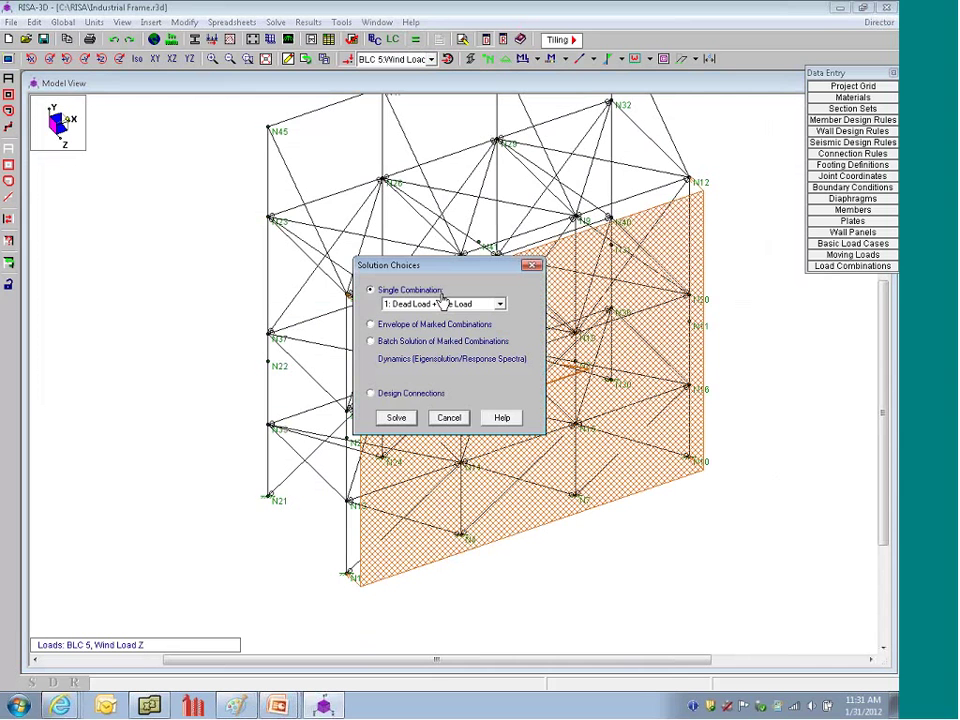
pyautogui.click(371, 341)
pyautogui.click(396, 417)
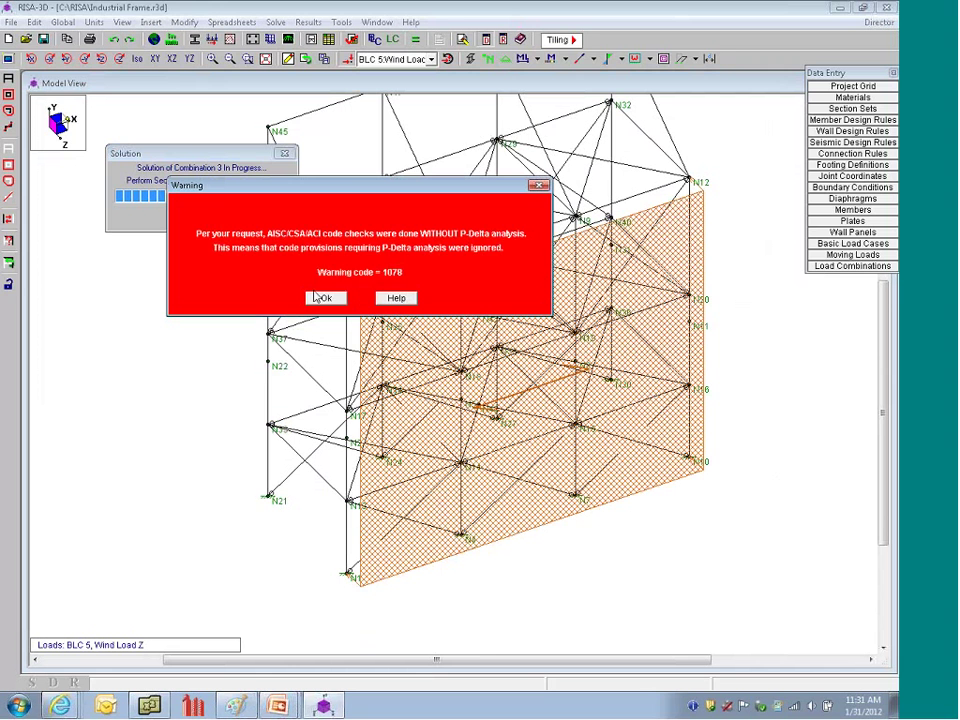
pyautogui.click(322, 297)
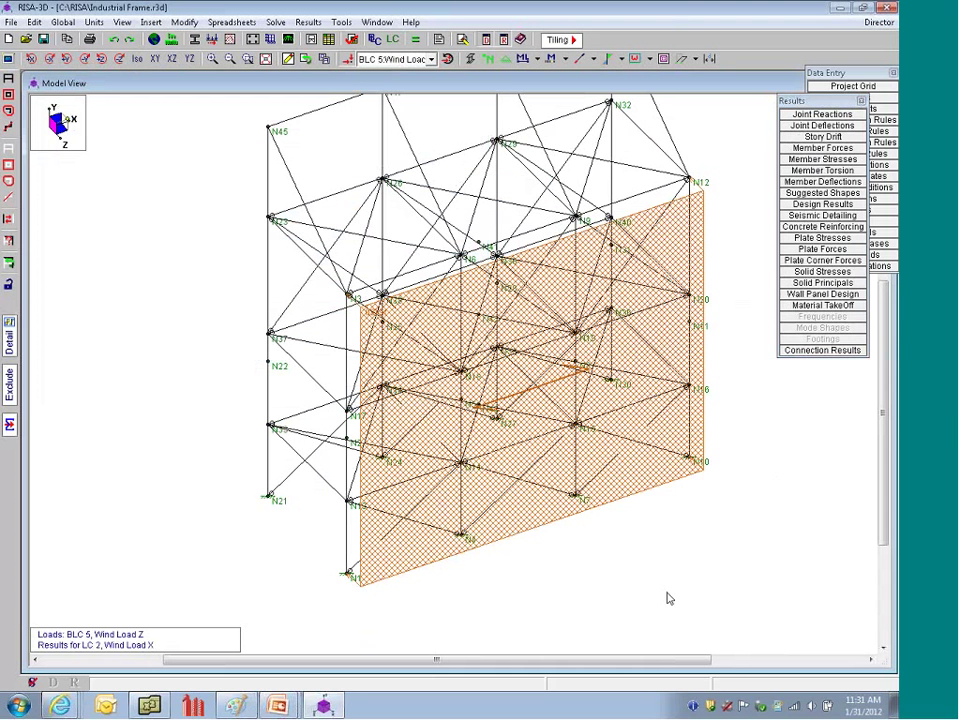
# - Display BLC 13 and BLC 14, the transient area loads of BLC 4 and BLC 5, and inspect the distributed column loads
pyautogui.click(431, 59)
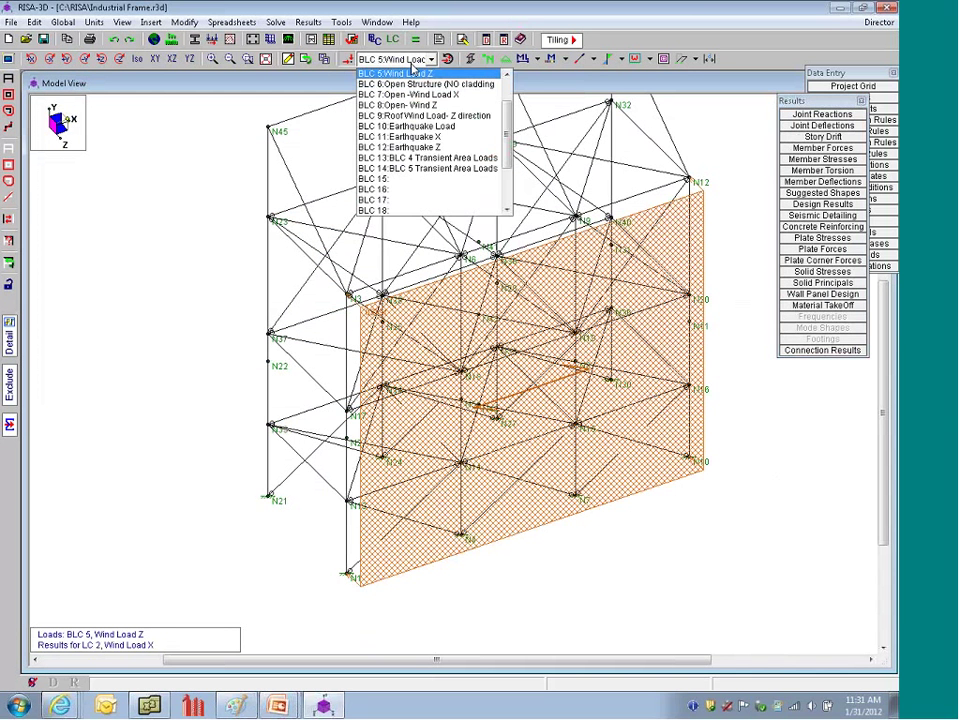
pyautogui.click(444, 160)
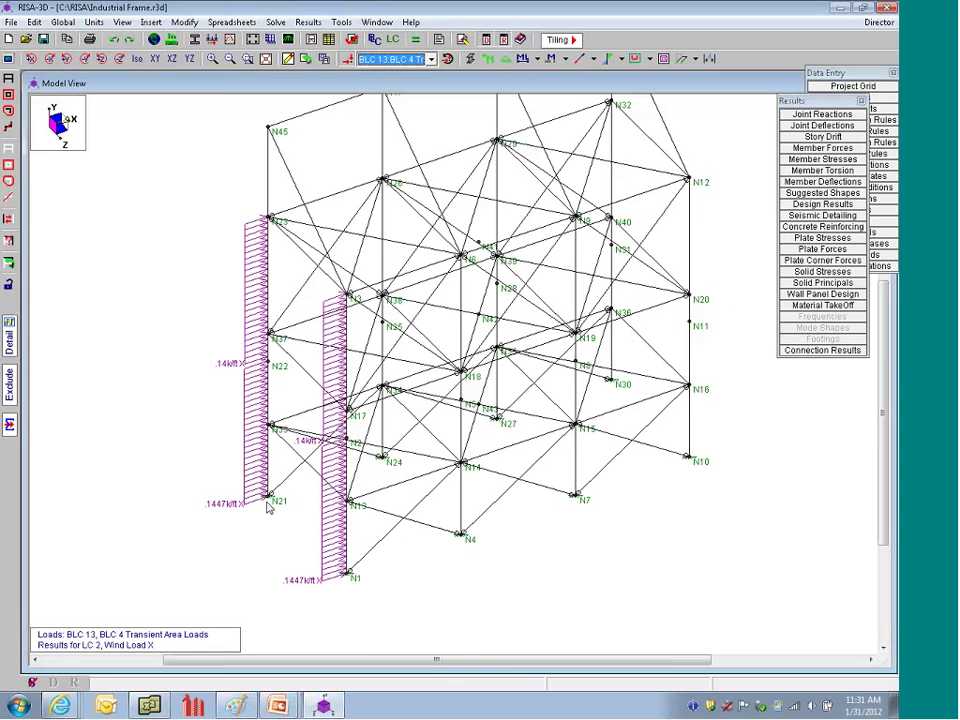
pyautogui.click(218, 509)
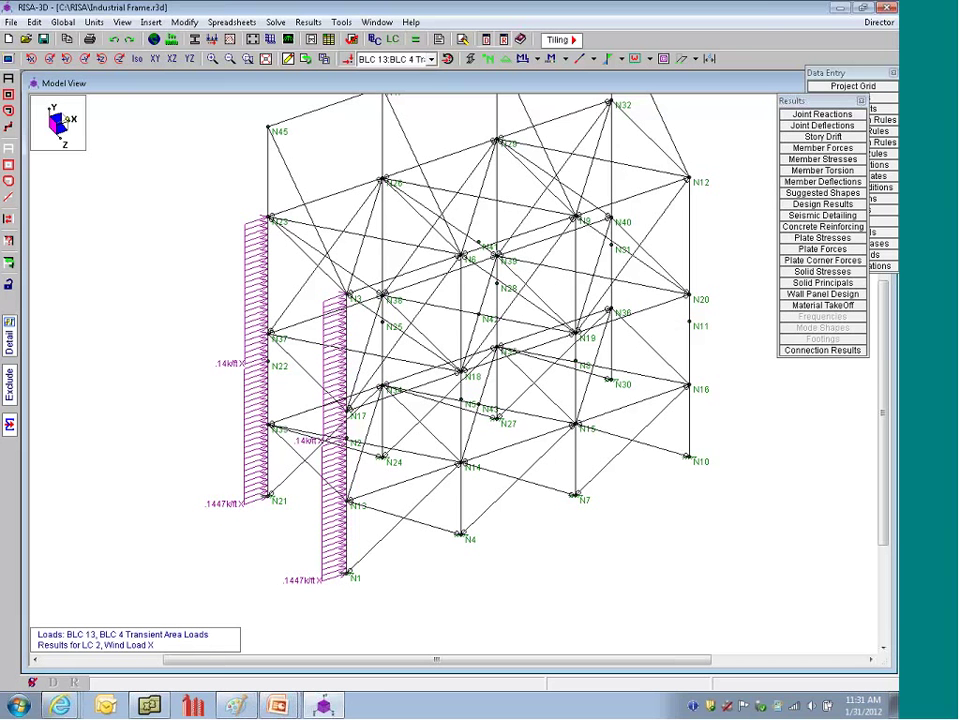
pyautogui.click(431, 59)
pyautogui.click(400, 95)
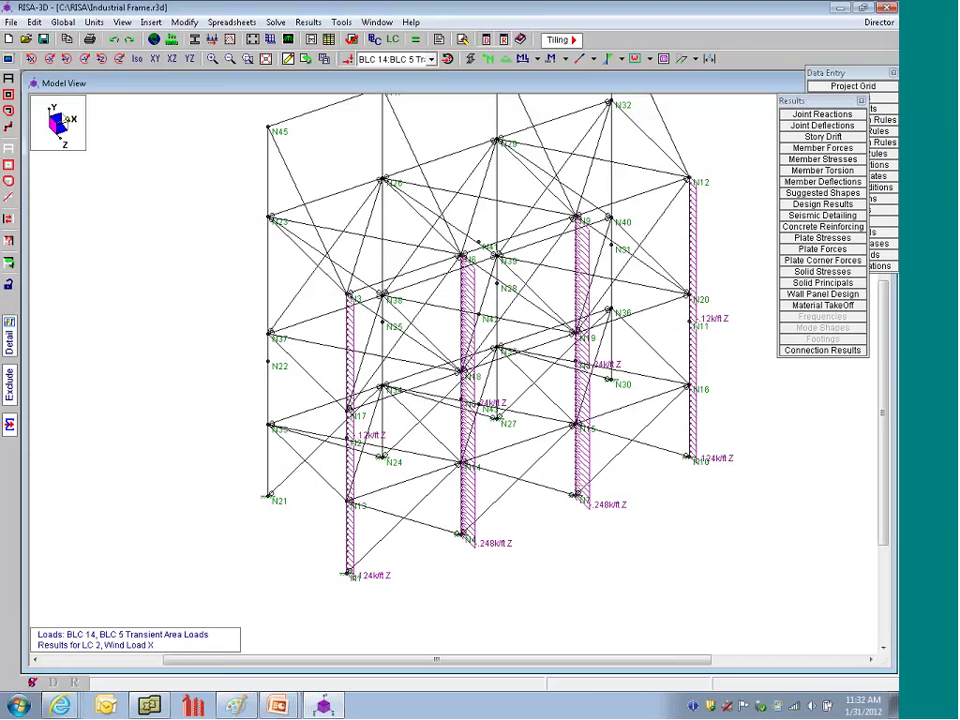
pyautogui.click(431, 59)
pyautogui.click(410, 72)
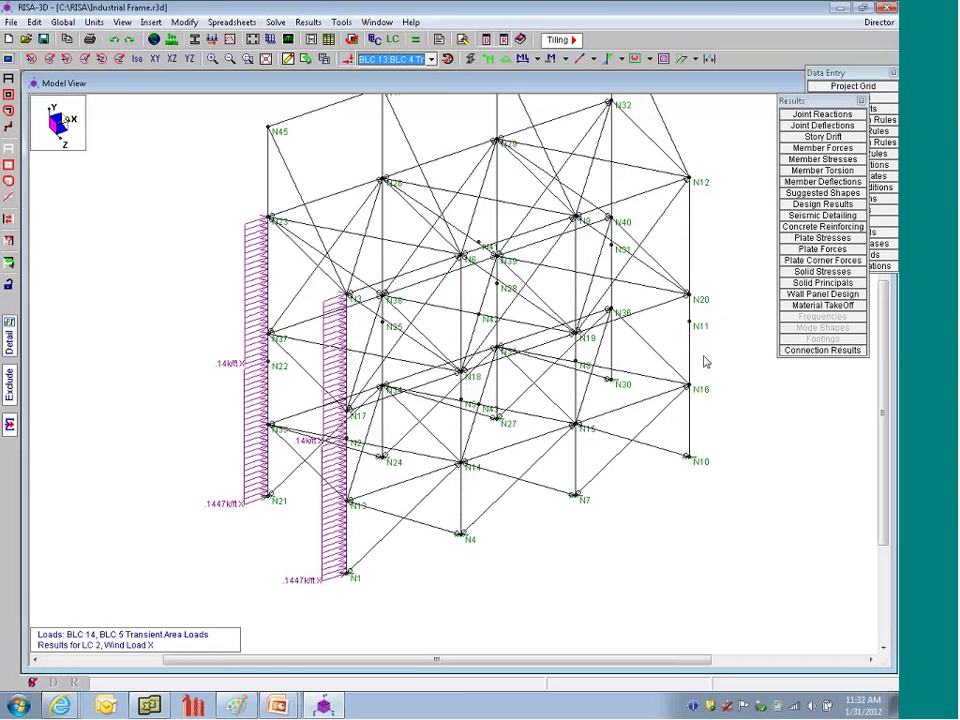
# - In the load combinations, unmark Wind Load X and Wind Load Z and mark Open Wind Load X and Open Wind Load Z for solving
pyautogui.click(885, 266)
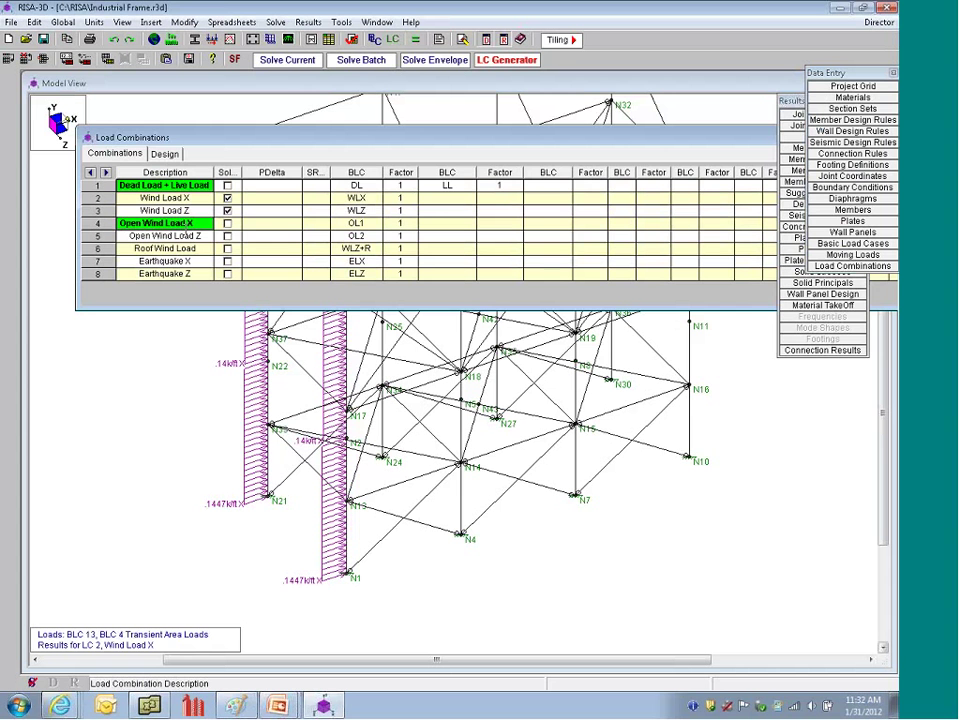
pyautogui.click(227, 198)
pyautogui.press('Return')
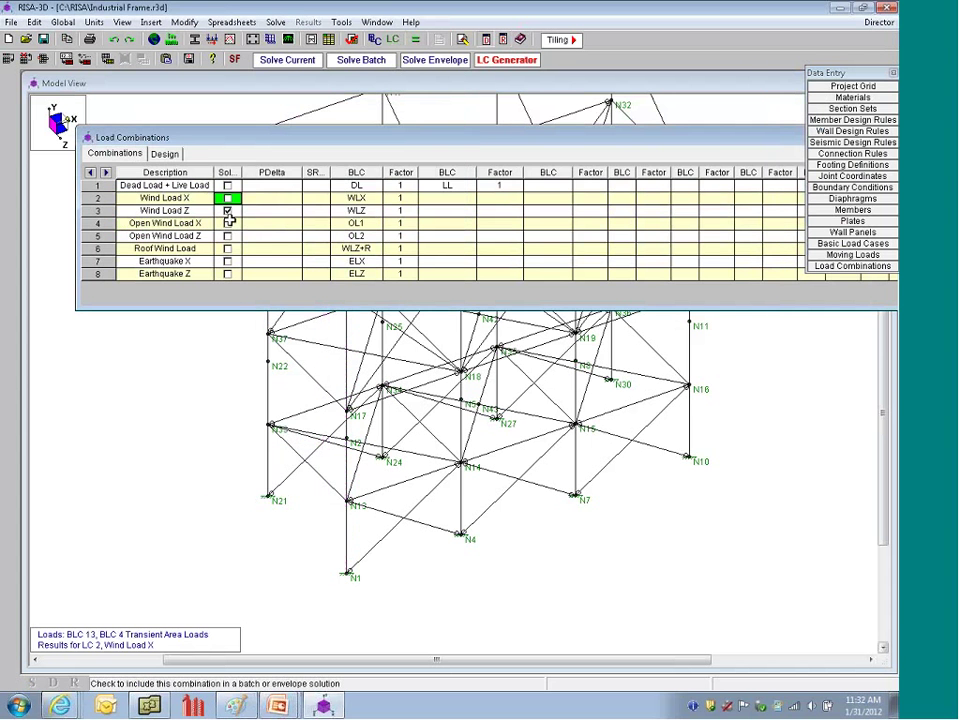
pyautogui.click(227, 223)
pyautogui.click(227, 236)
pyautogui.click(300, 94)
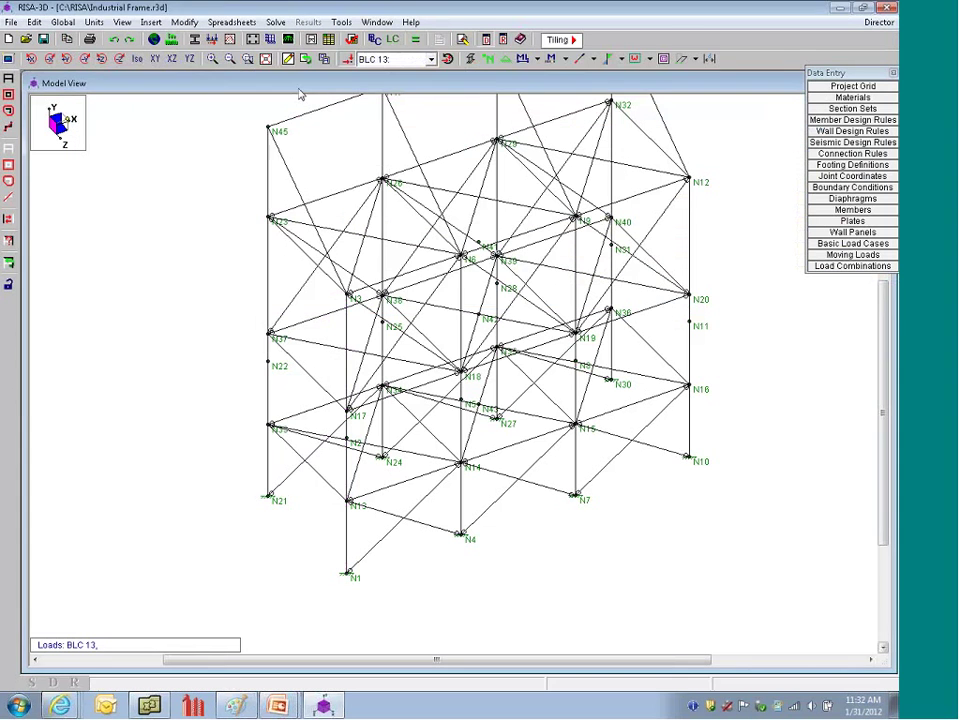
# - Run a batch solution of the marked open wind combinations and bring the model view back to the front
pyautogui.hotkey('ctrl', 'q')
pyautogui.click(381, 345)
pyautogui.click(396, 419)
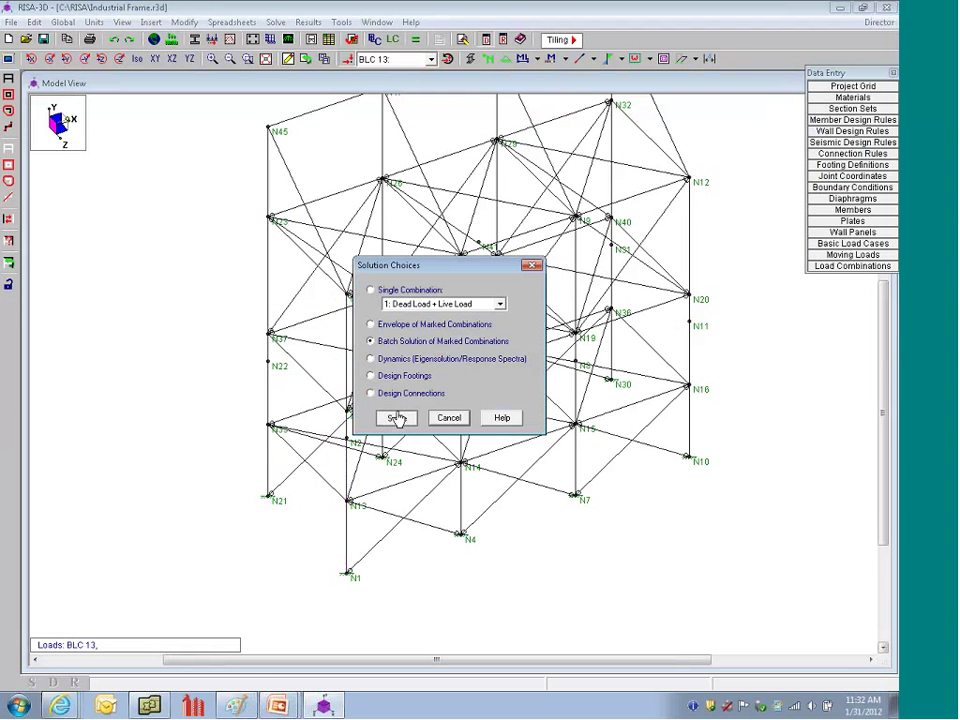
pyautogui.click(326, 298)
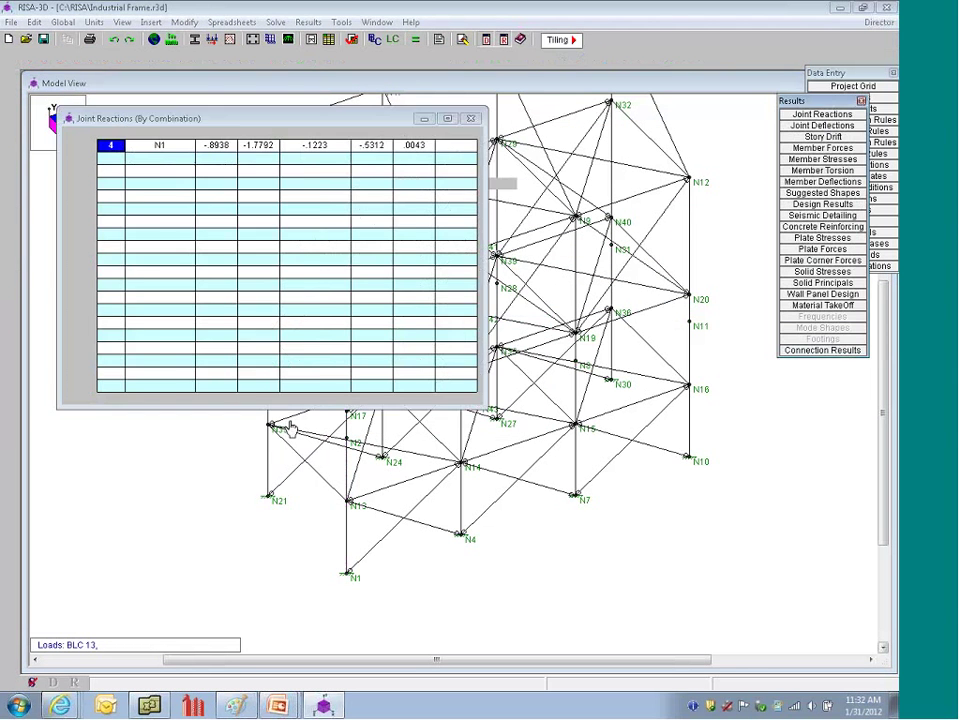
pyautogui.click(199, 496)
# - Display the area loads of BLC 7 Open -Wind Load X and BLC 8 Open- Wind Z in turn
pyautogui.click(390, 60)
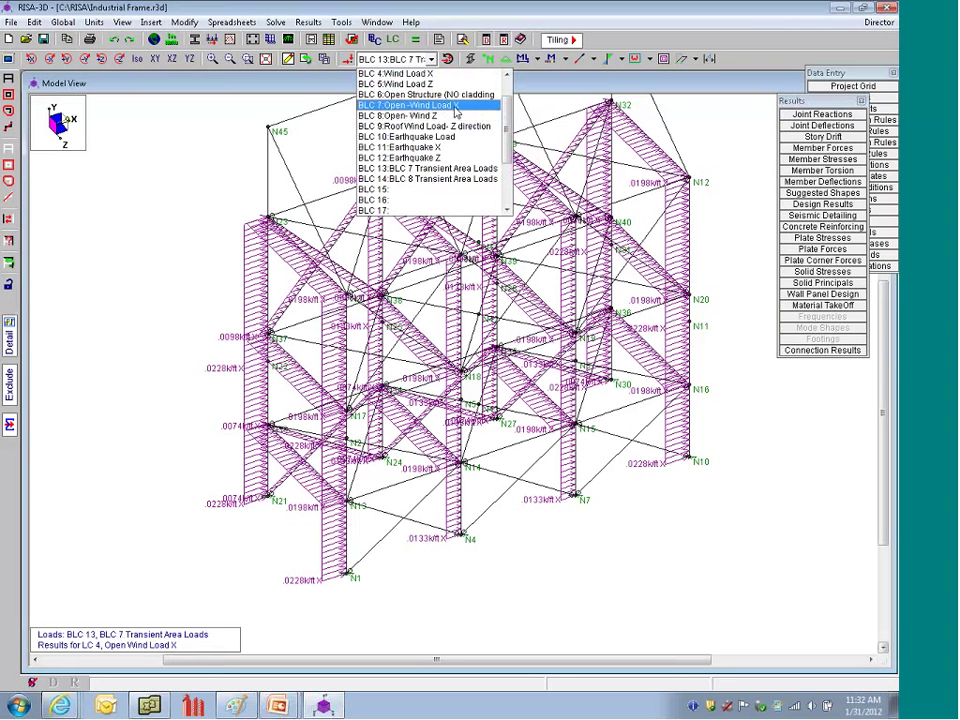
pyautogui.click(450, 104)
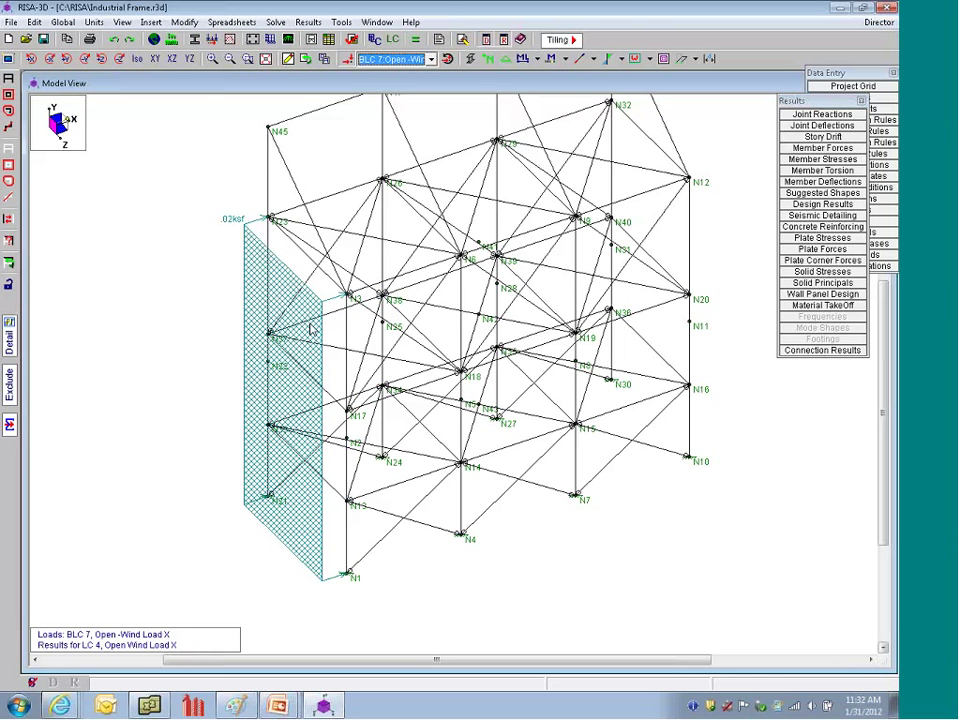
pyautogui.click(395, 59)
pyautogui.click(421, 146)
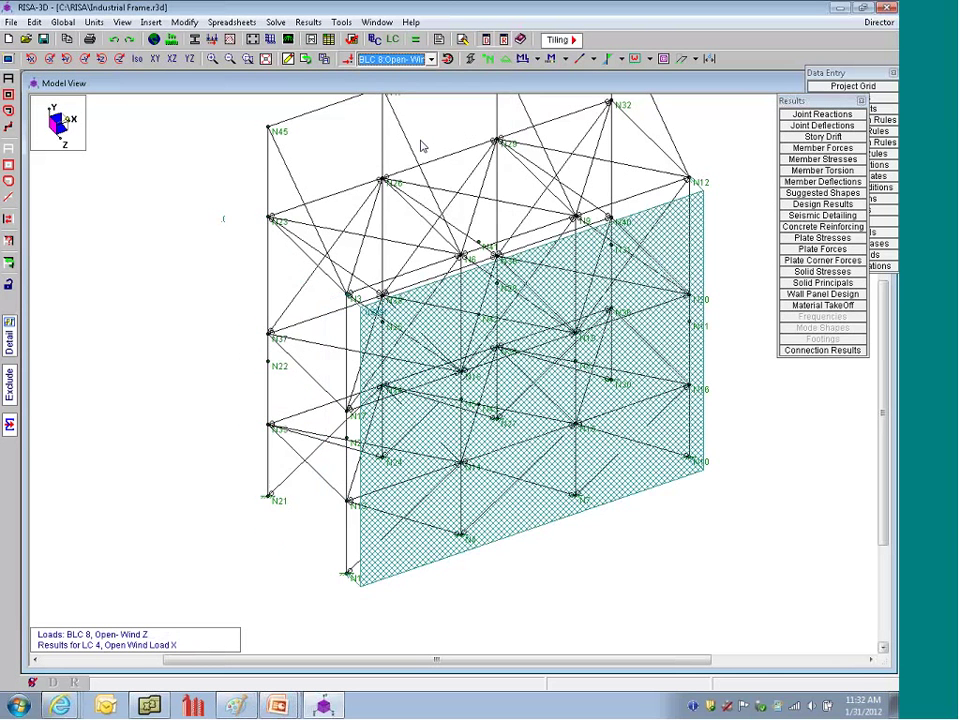
# - Move the Data Entry and Results palettes lower so the upper part of the model view is clear
pyautogui.click(858, 74)
pyautogui.moveTo(868, 158); pyautogui.dragTo(838, 306)
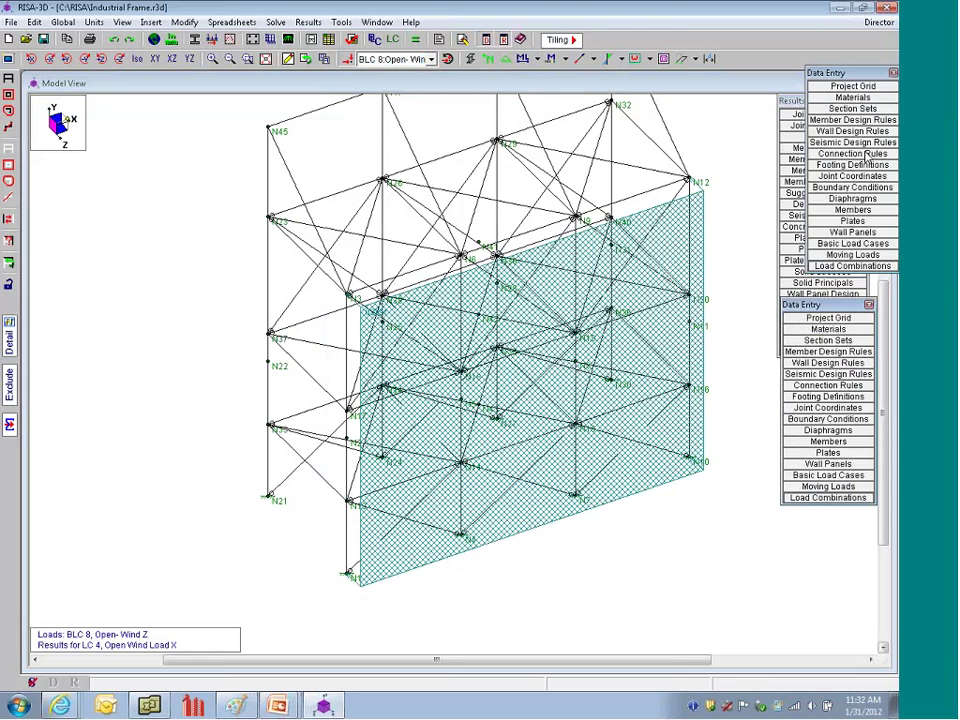
pyautogui.click(864, 101)
pyautogui.moveTo(828, 190); pyautogui.dragTo(818, 396)
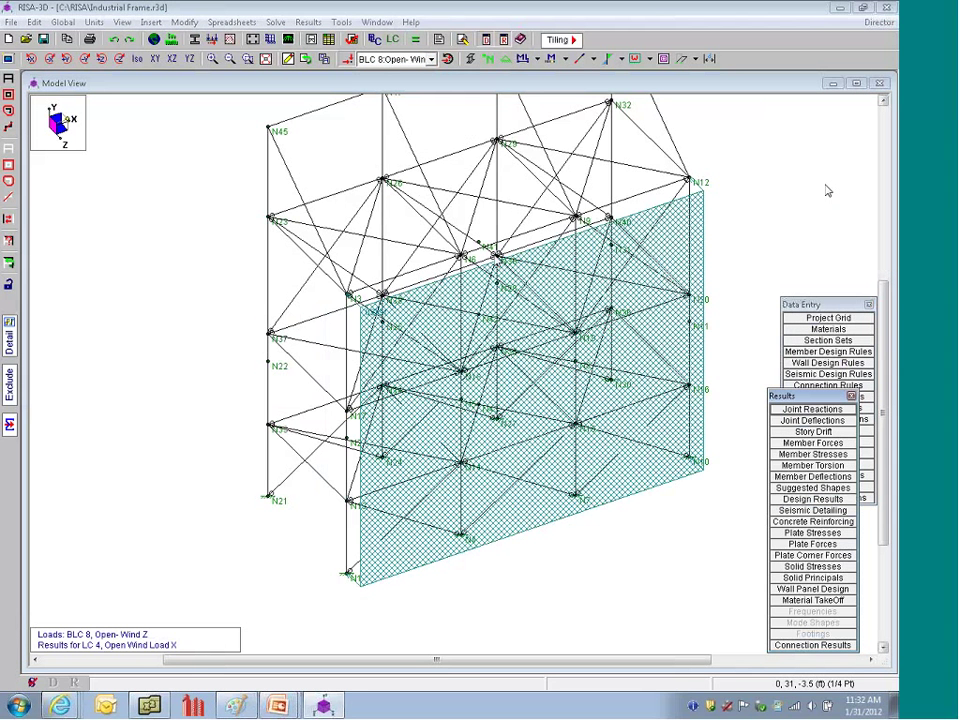
# - Display BLC 13, the BLC 7 transient area loads, and inspect the open-structure wind loads on the individual members
pyautogui.click(432, 60)
pyautogui.click(425, 127)
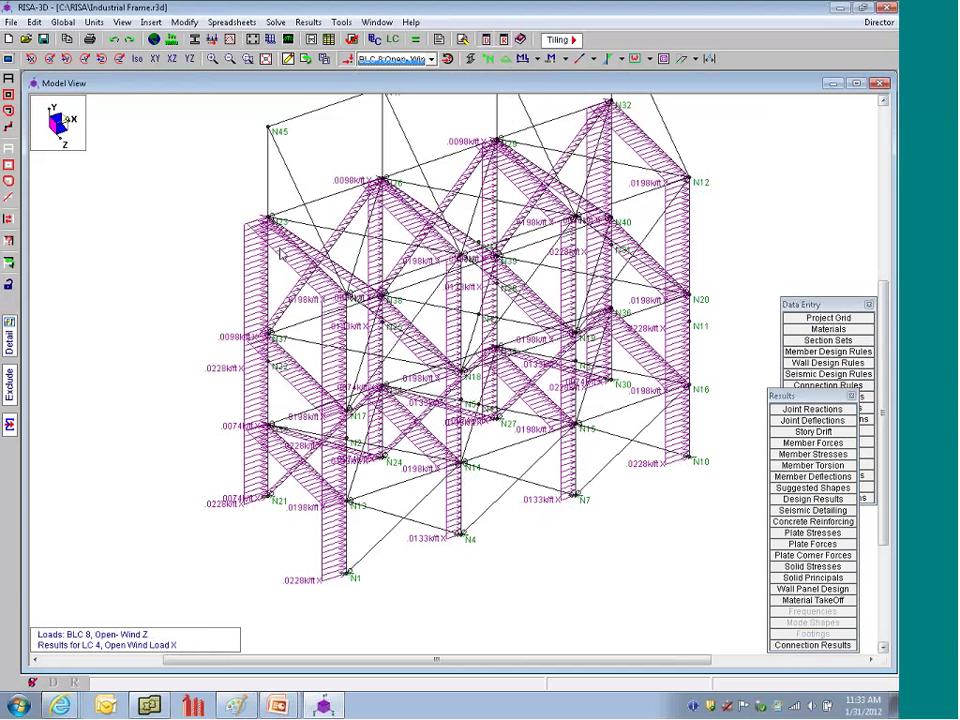
pyautogui.press('Down')
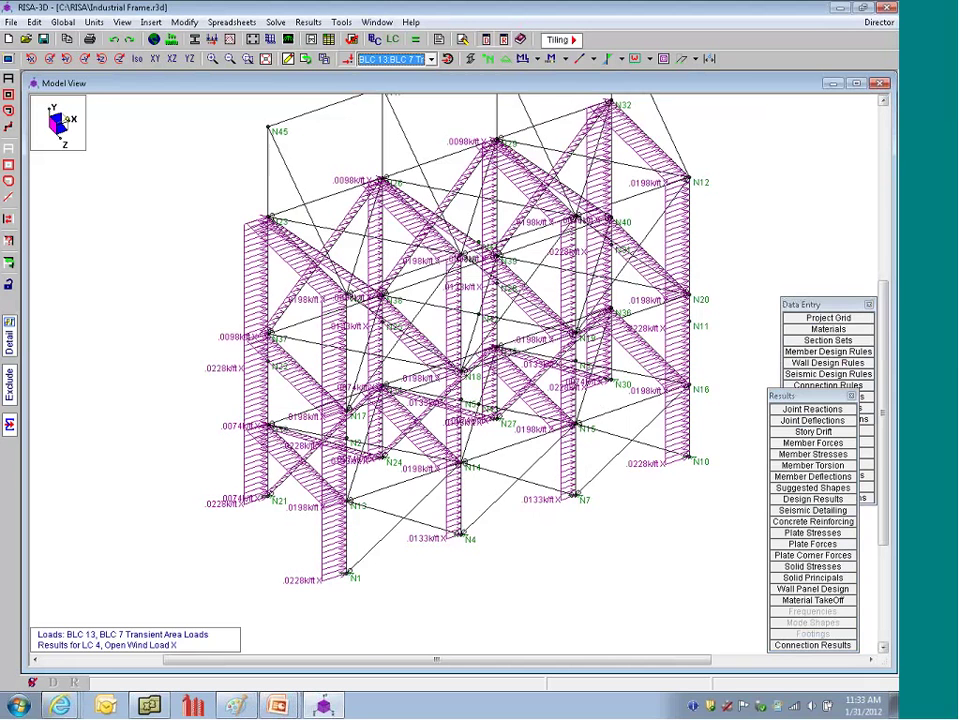
# - Inspect the BLC 13 open-structure wind loads with the members rendered as full shapes, and return the members to line display
pyautogui.click(244, 537)
pyautogui.scroll(5, 244, 537)
pyautogui.moveTo(298, 439); pyautogui.dragTo(284, 486, button='middle')
pyautogui.click(476, 60)
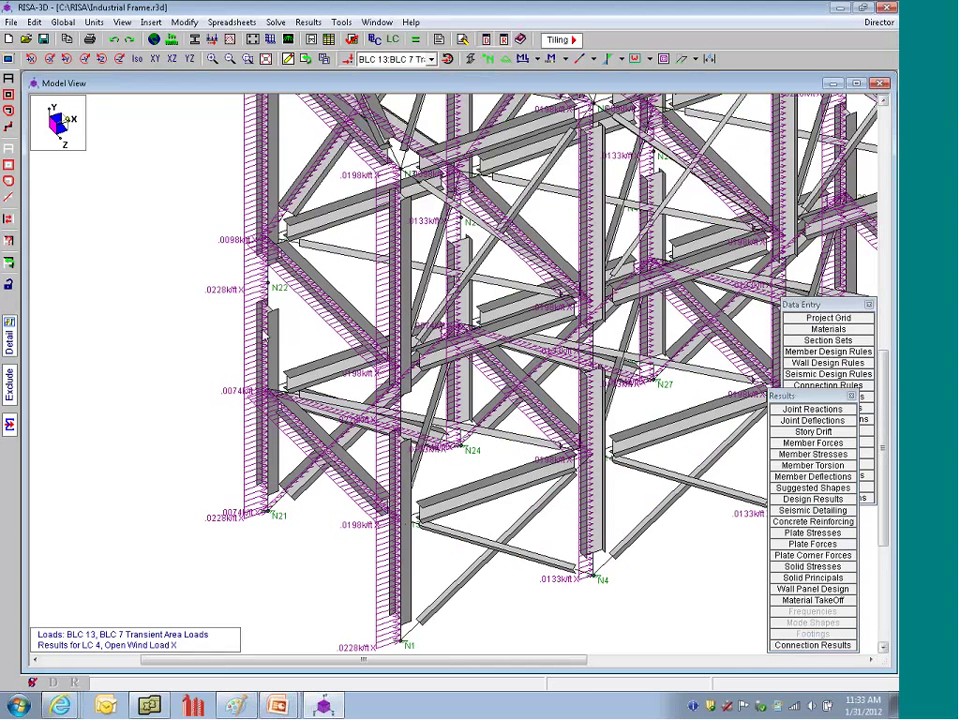
pyautogui.scroll(-1, 294, 500)
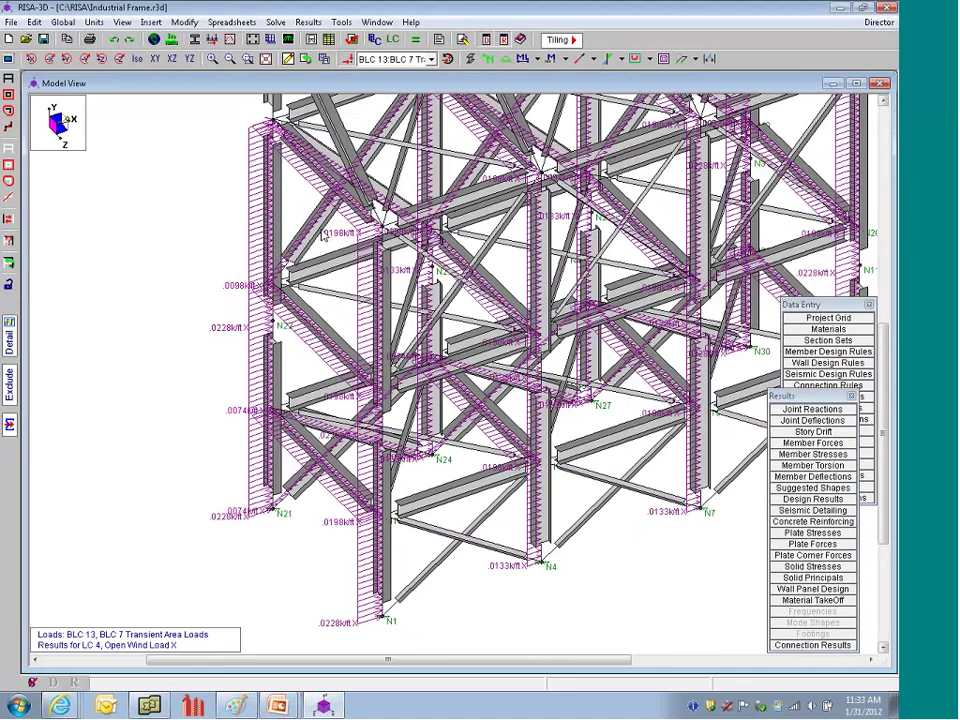
pyautogui.scroll(-2, 322, 232)
pyautogui.moveTo(322, 232); pyautogui.dragTo(319, 323, button='middle')
pyautogui.click(470, 60)
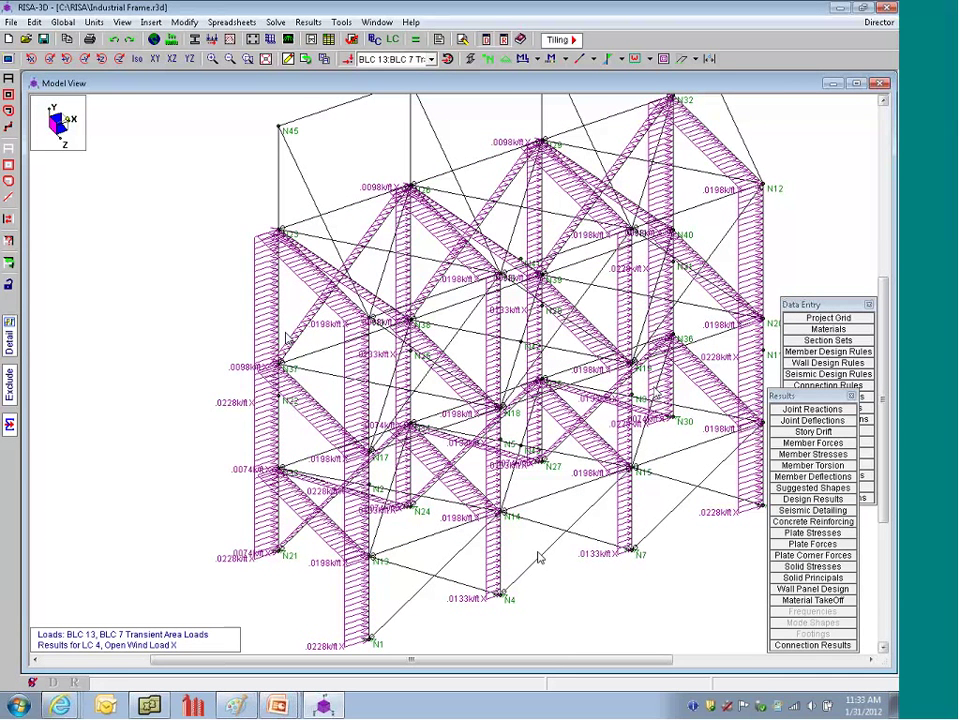
# - Display BLC 14, the BLC 8 transient area loads, on the frame members
pyautogui.click(431, 59)
pyautogui.click(407, 94)
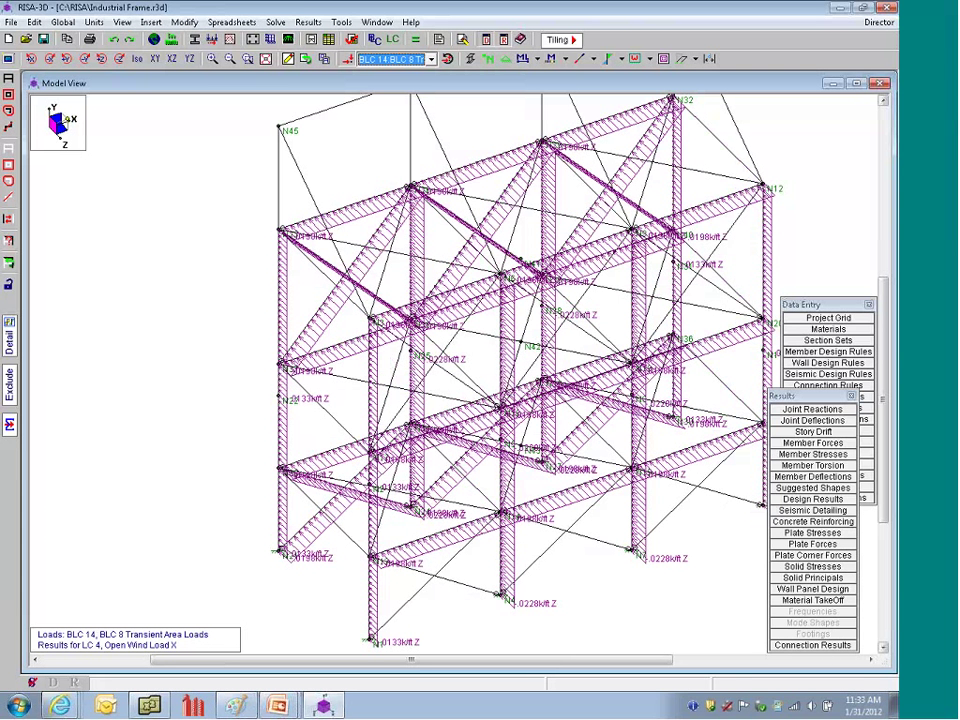
# - Try to solve the frame for the Wind Load X combination, accepting the solution warning
pyautogui.click(415, 41)
pyautogui.click(420, 304)
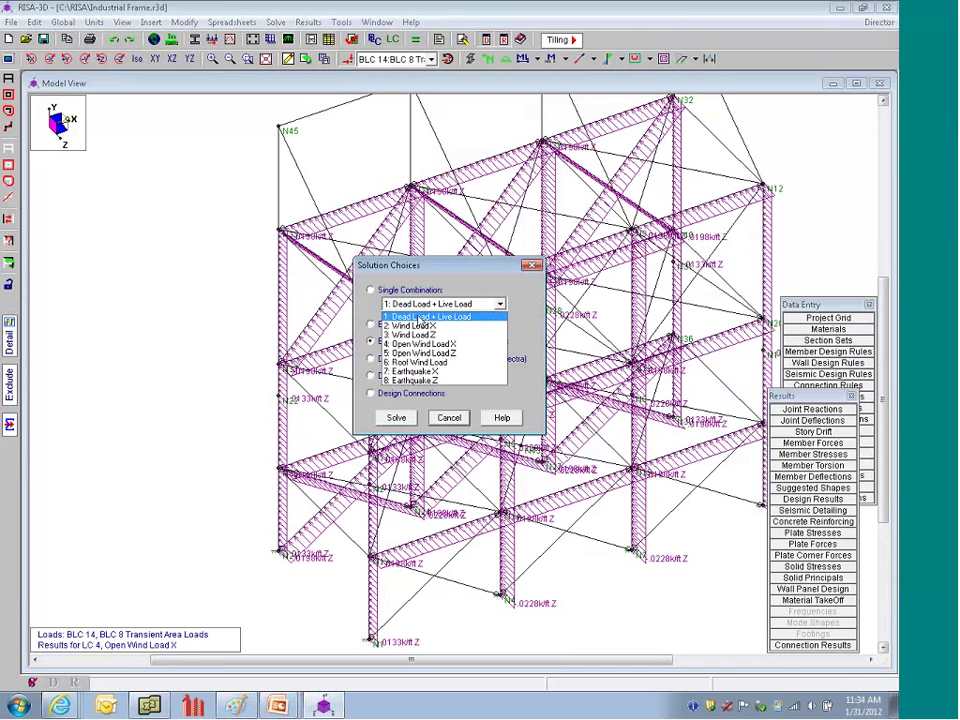
pyautogui.click(416, 325)
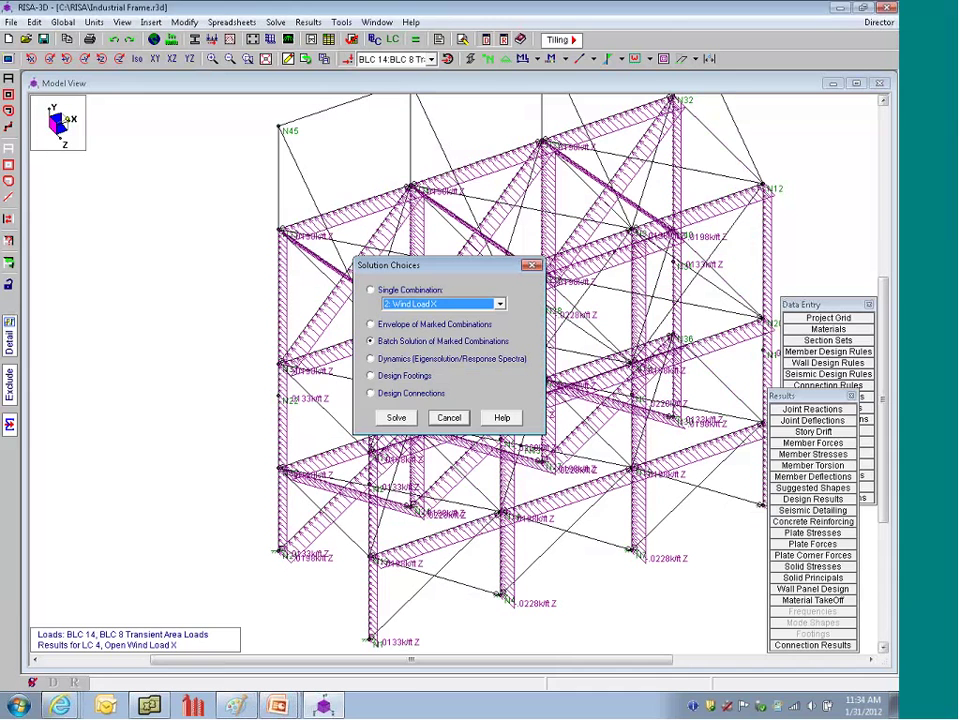
pyautogui.click(396, 417)
pyautogui.click(259, 180)
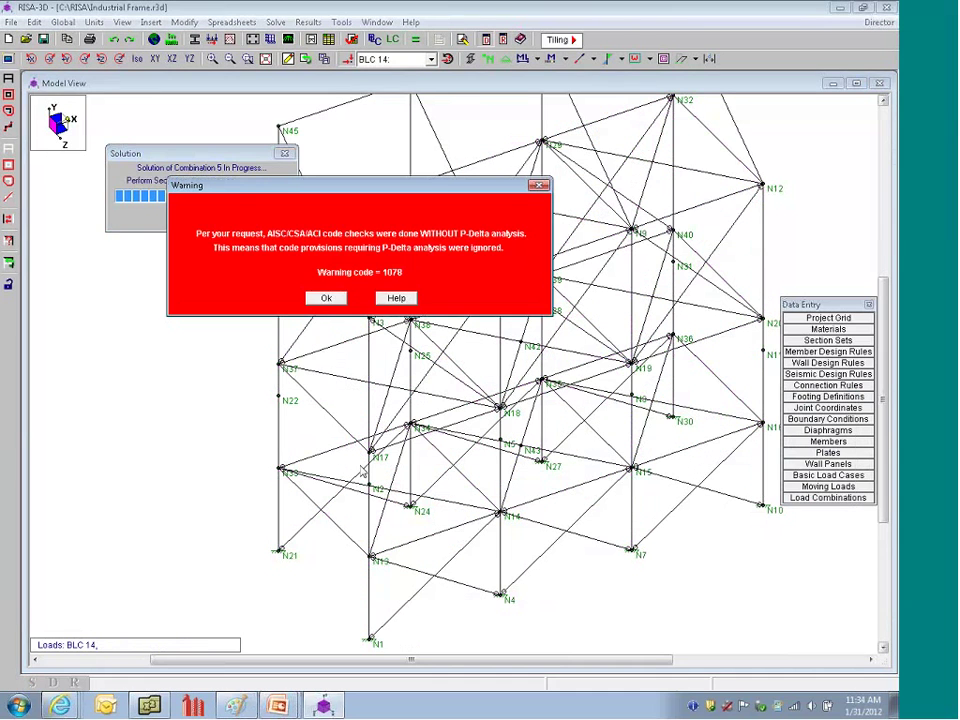
pyautogui.click(328, 298)
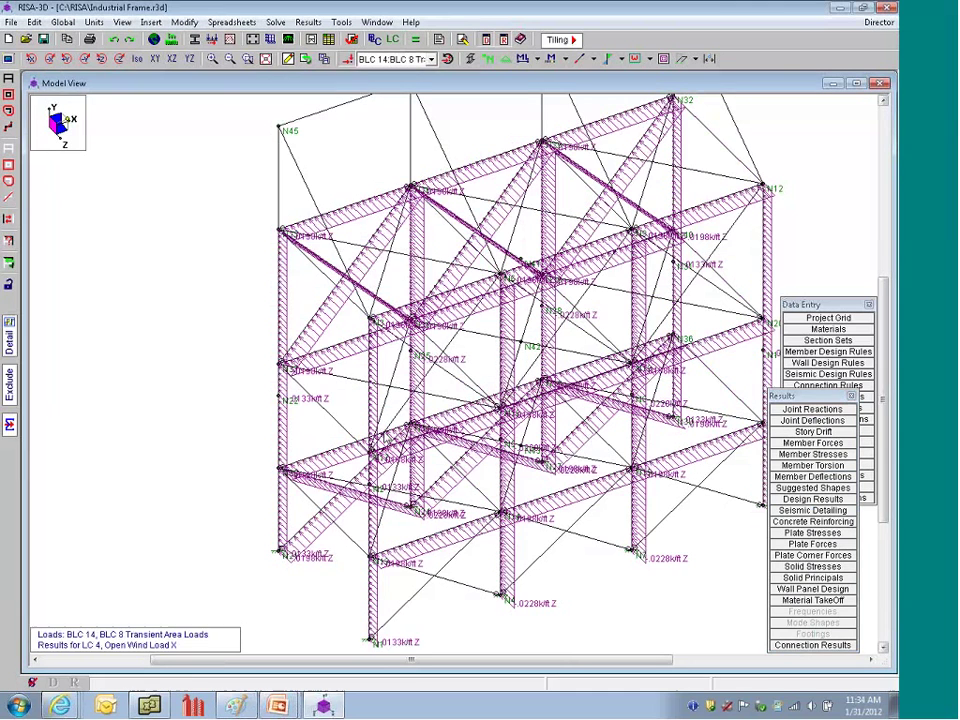
# - Display the loads of BLC 3, Wind Loads on Structure
pyautogui.scroll(-2, 490, 472)
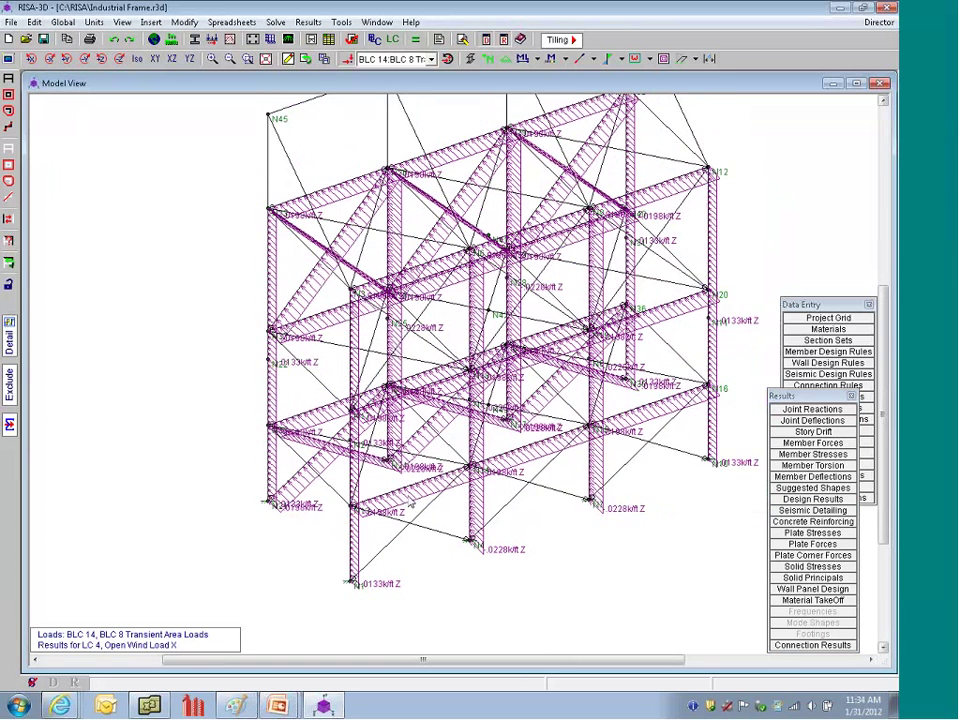
pyautogui.click(431, 59)
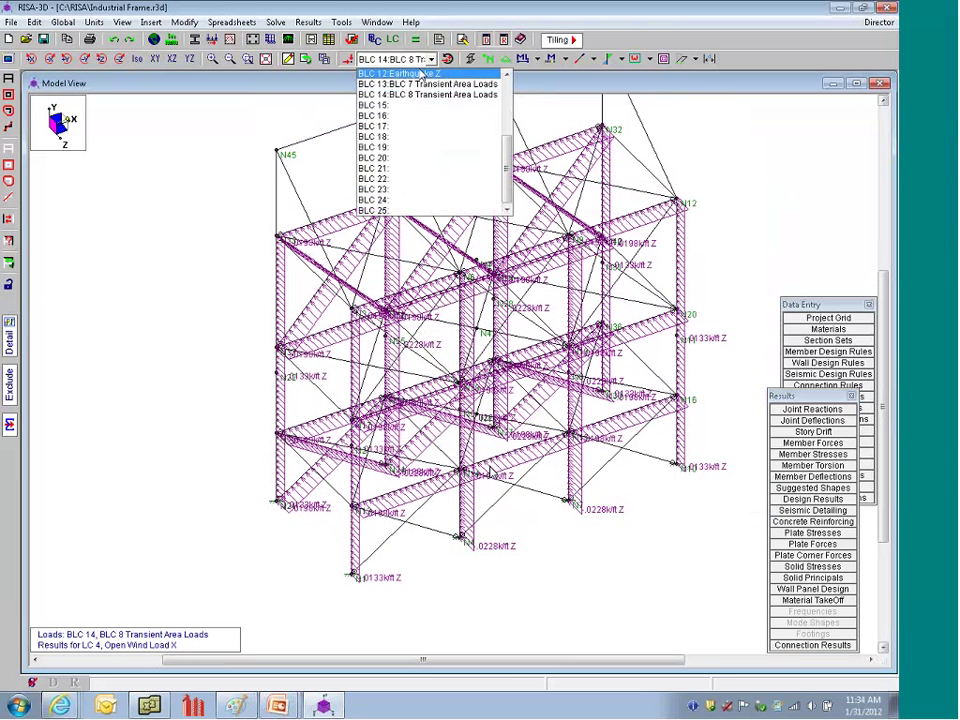
pyautogui.scroll(4, 428, 96)
pyautogui.click(428, 96)
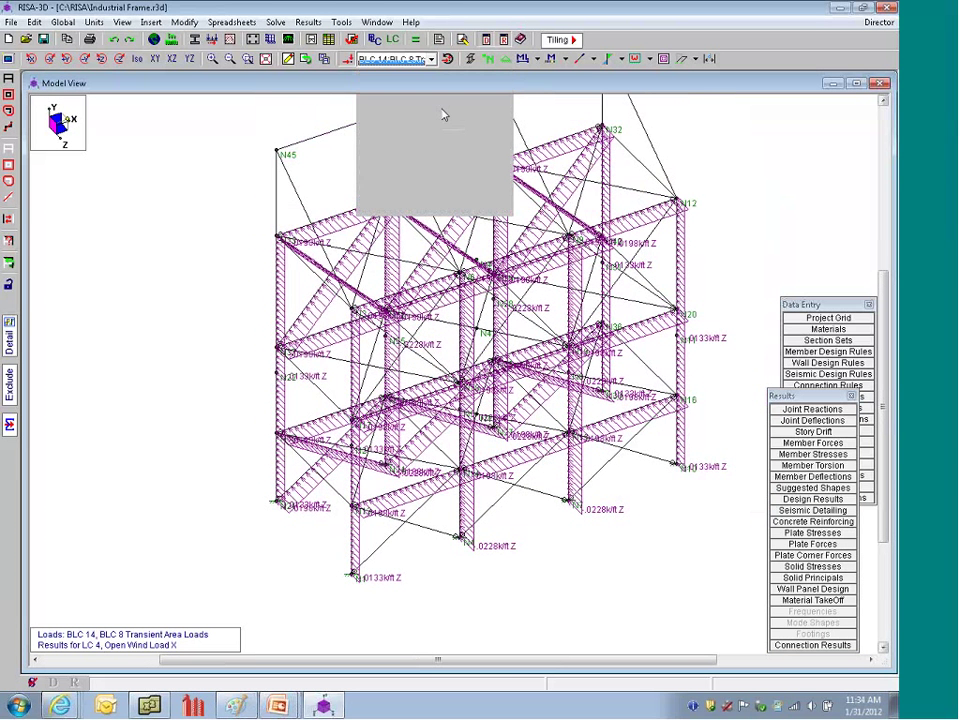
# - In the load combinations, mark Wind Load X for solution instead of Open Wind Load X and solve the Wind Load X combination
pyautogui.click(855, 499)
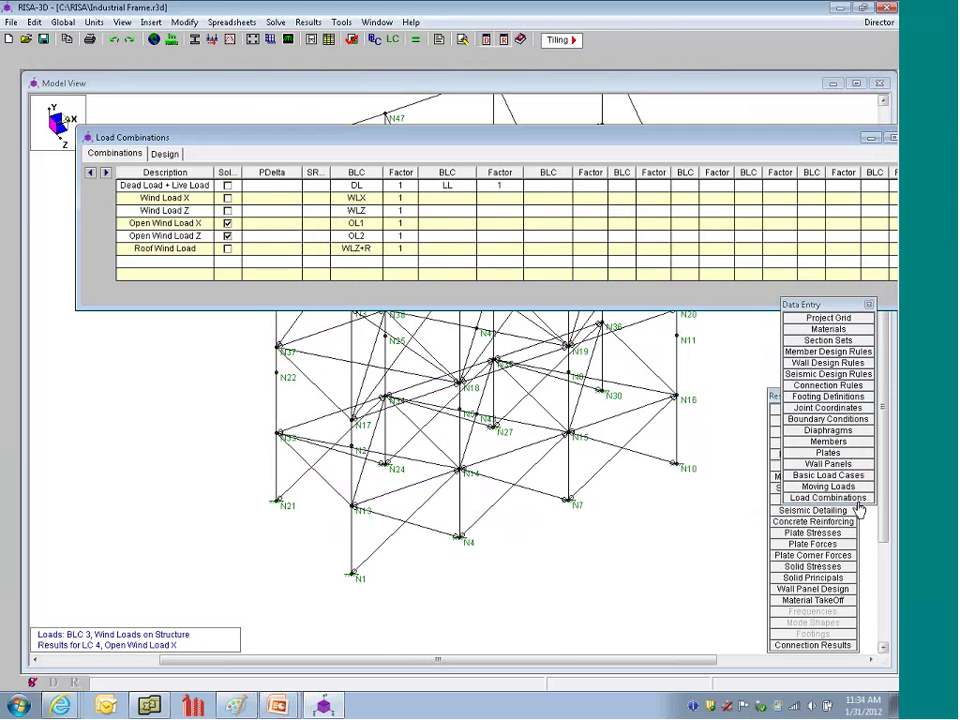
pyautogui.click(228, 237)
pyautogui.press('Return')
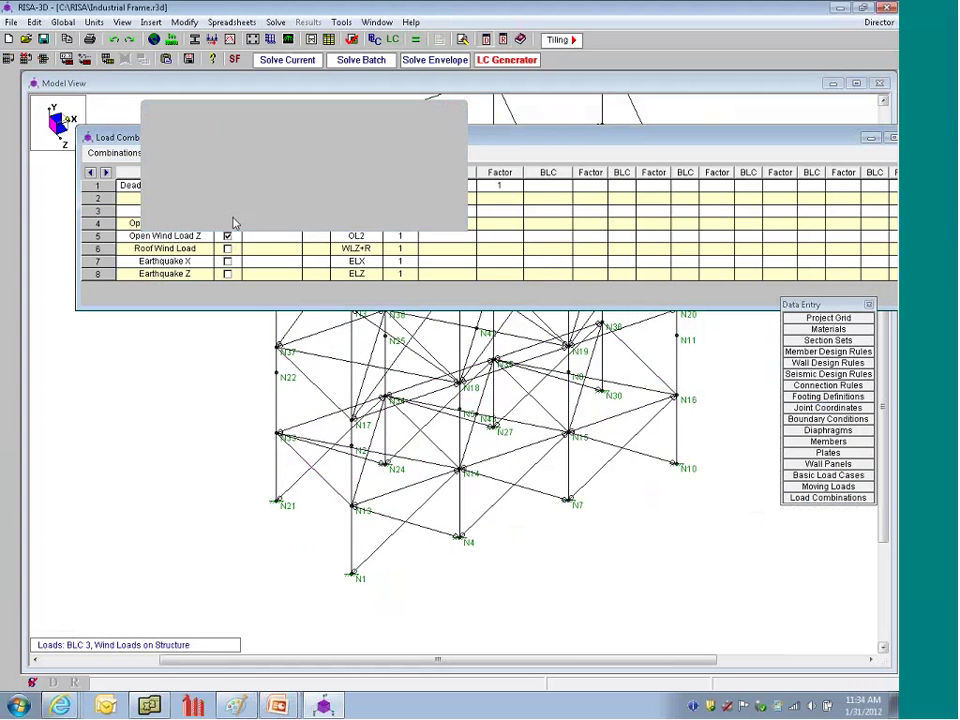
pyautogui.click(228, 198)
pyautogui.click(270, 62)
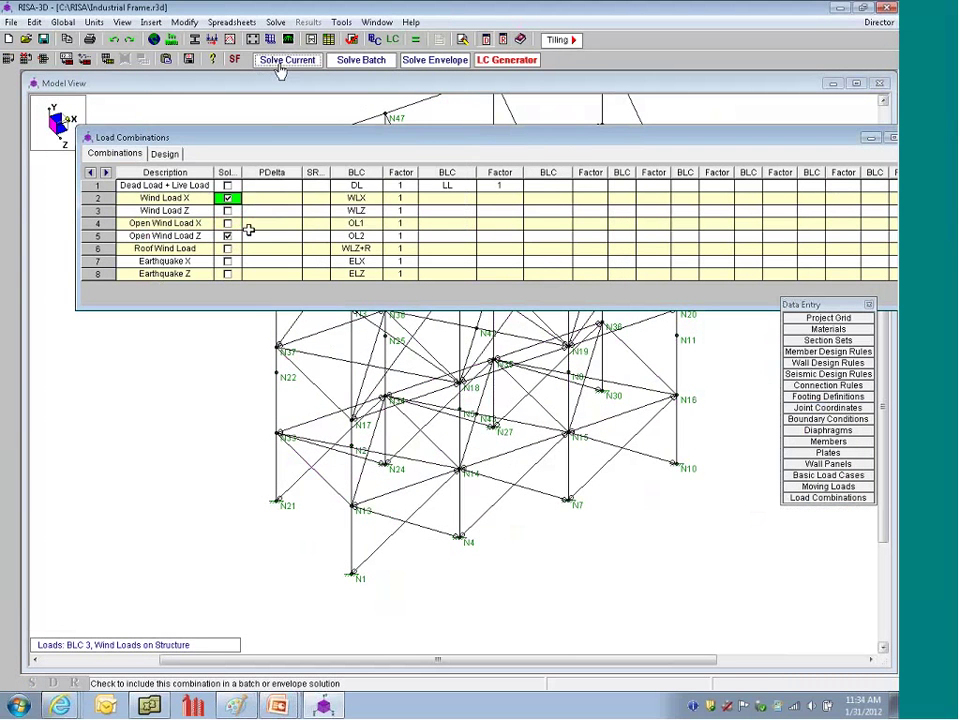
pyautogui.click(325, 299)
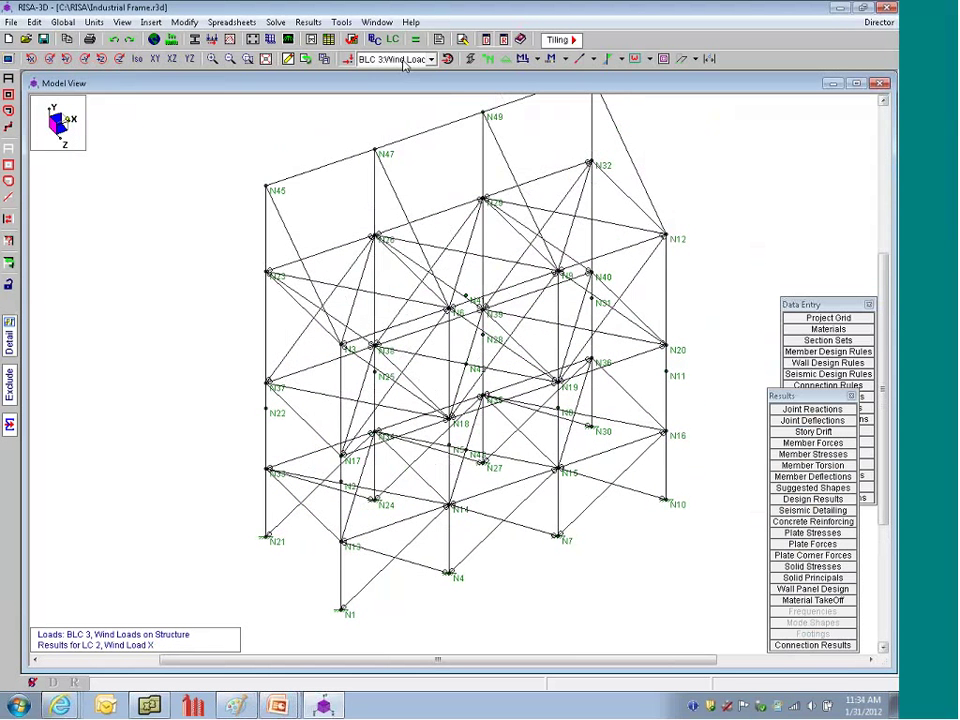
# - Display BLC 13, the BLC 4 transient area loads, to examine the X-direction wind on the frame's columns
pyautogui.click(431, 59)
pyautogui.click(430, 180)
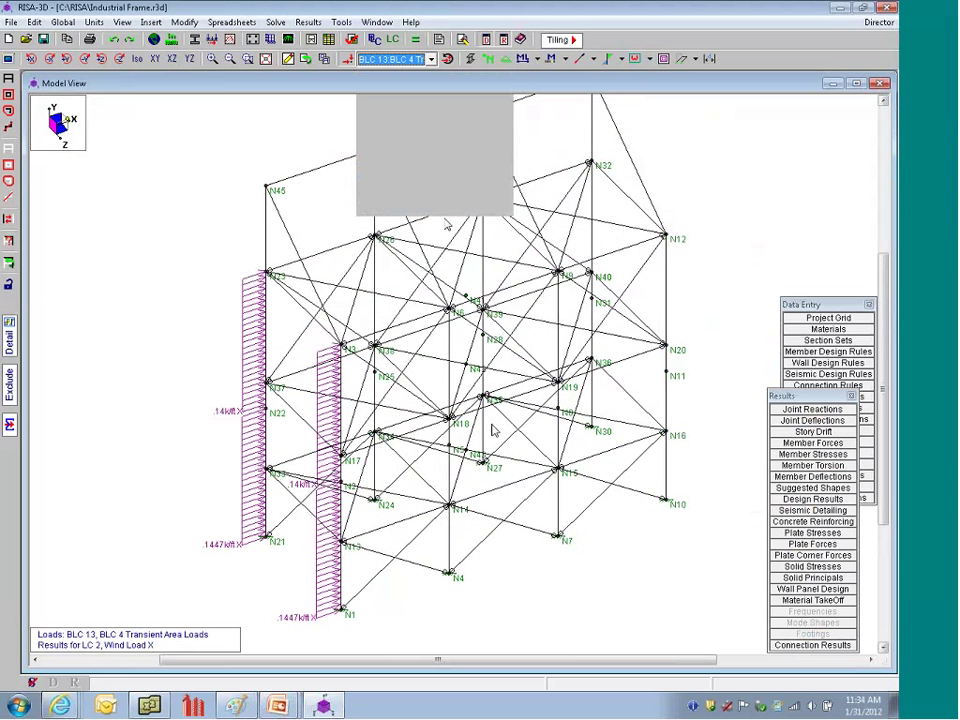
pyautogui.moveTo(438, 660); pyautogui.dragTo(445, 660)
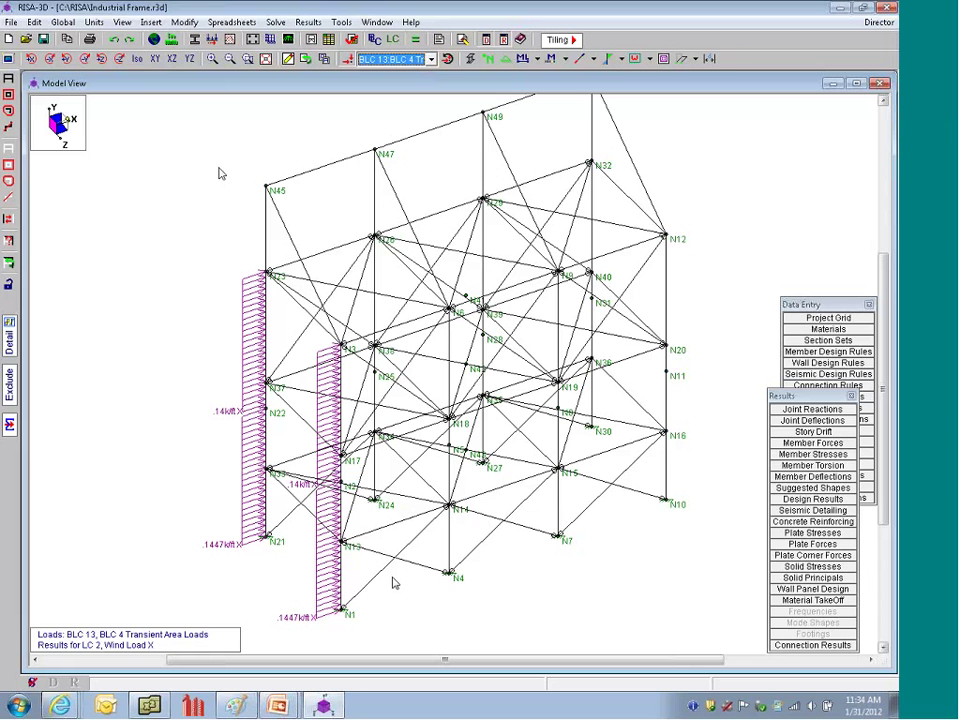
pyautogui.click(374, 63)
pyautogui.click(374, 63)
# - Make Roof Wind Load the current load combination and bring the model view back to the front
pyautogui.click(816, 306)
pyautogui.click(828, 499)
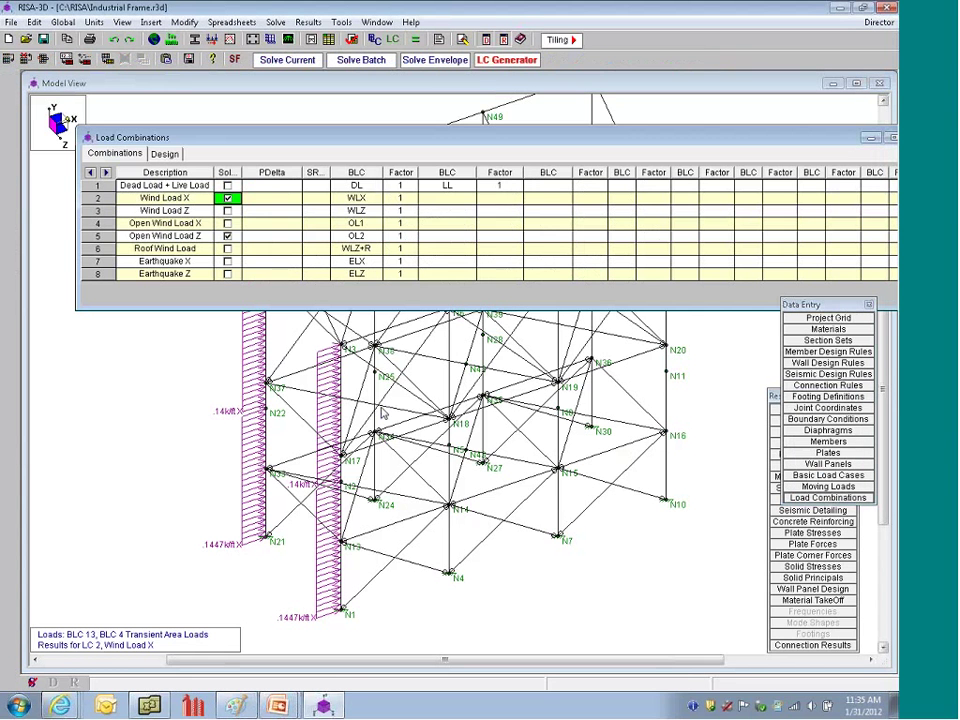
pyautogui.click(178, 247)
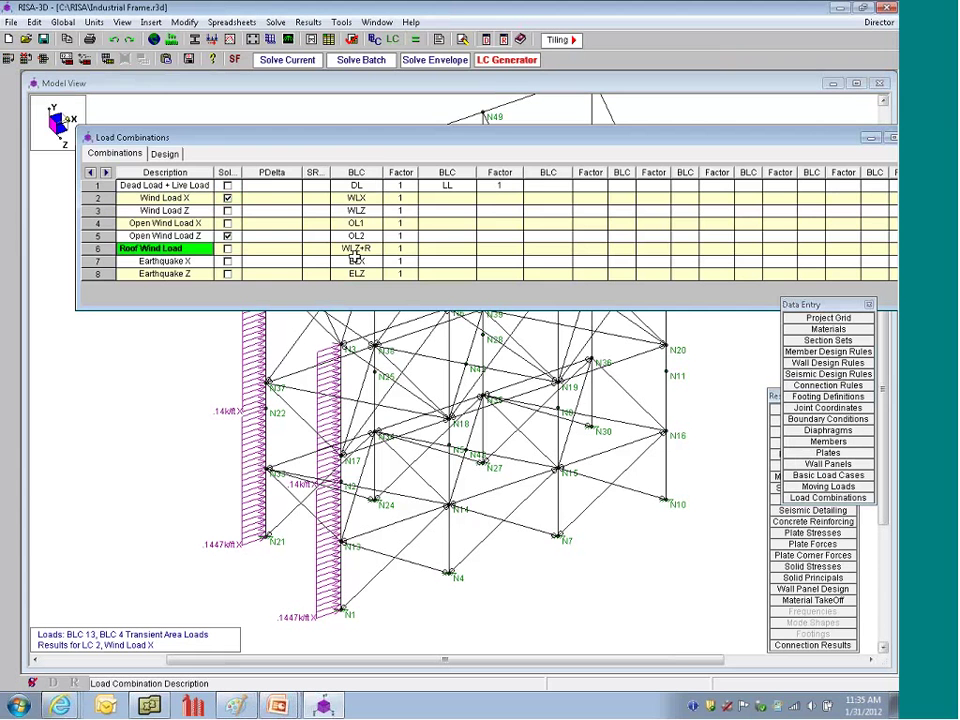
pyautogui.click(230, 343)
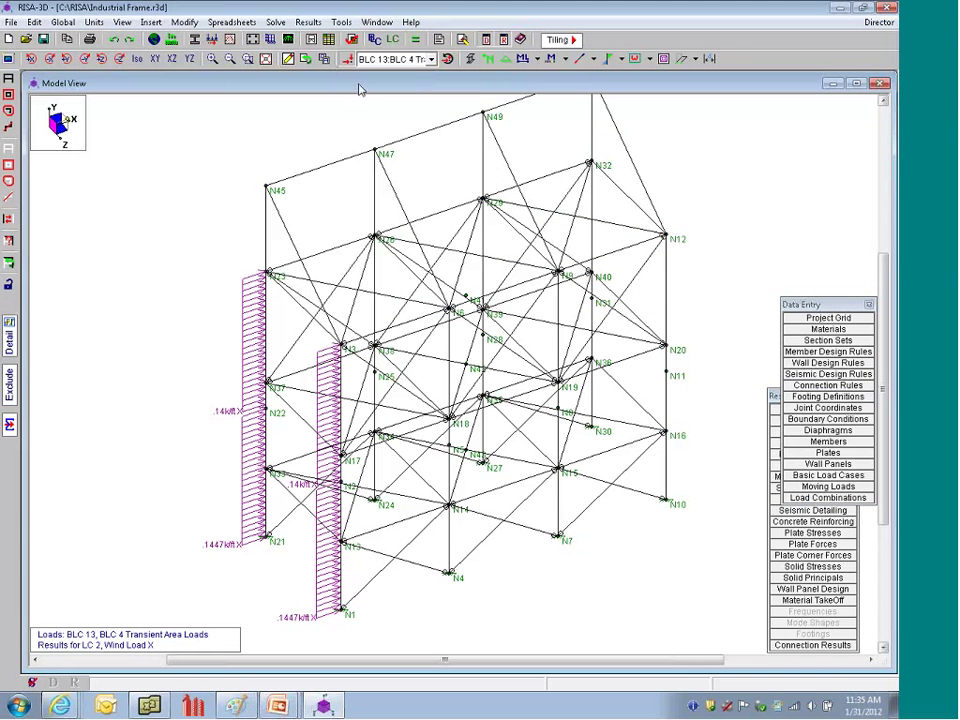
# - Display BLC 9, Roof Wind Load- Z direction, and examine the area load on the sloped roof from several angles
pyautogui.click(395, 59)
pyautogui.scroll(4, 425, 130)
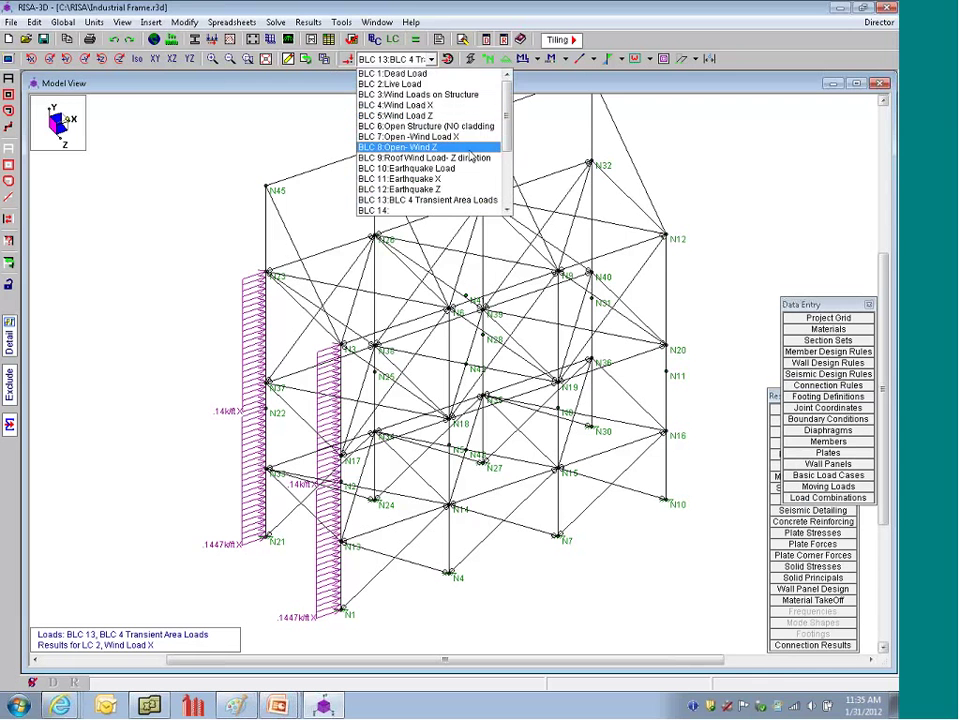
pyautogui.click(470, 157)
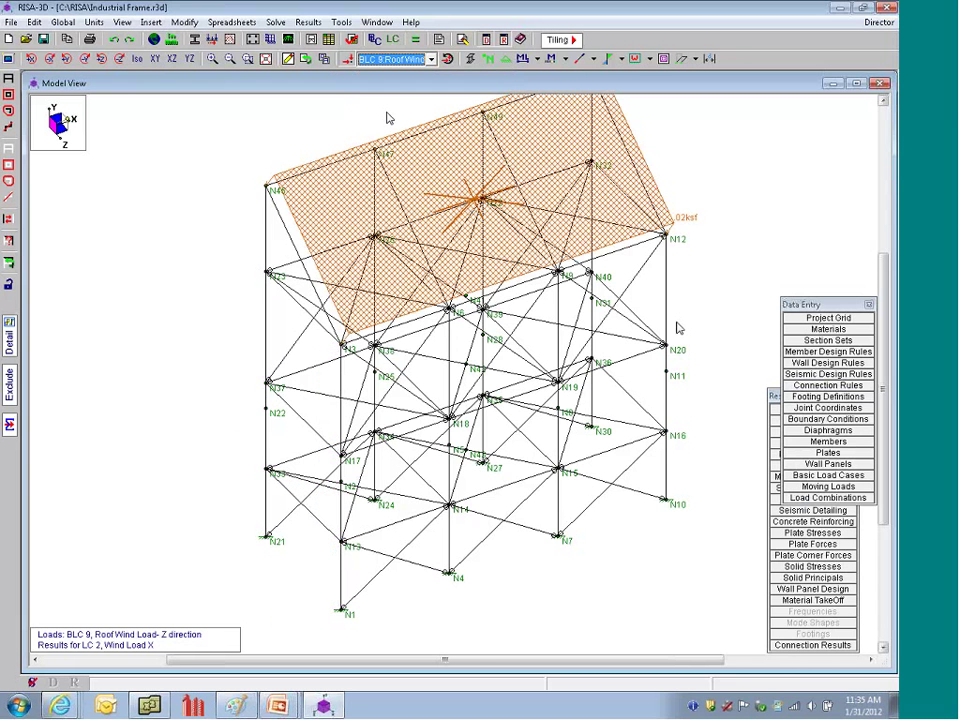
pyautogui.moveTo(677, 325); pyautogui.dragTo(632, 327, button='middle')
pyautogui.keyDown('ctrl'); pyautogui.moveTo(584, 409); pyautogui.dragTo(597, 350, button='middle'); pyautogui.keyUp('ctrl')
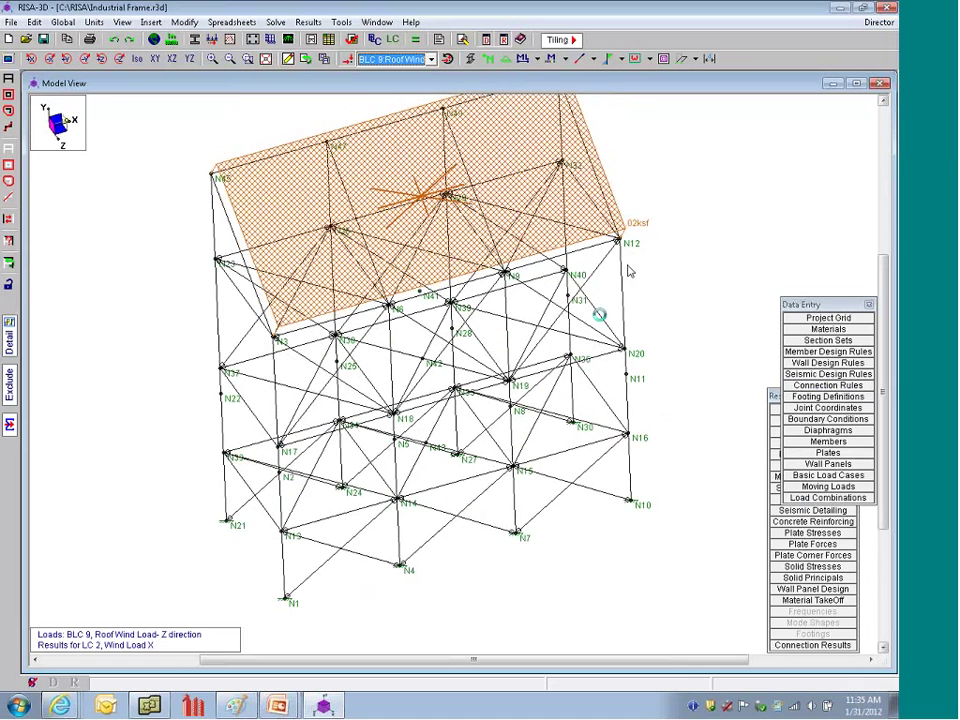
pyautogui.keyDown('shift'); pyautogui.moveTo(632, 257); pyautogui.dragTo(435, 325, button='middle'); pyautogui.keyUp('shift')
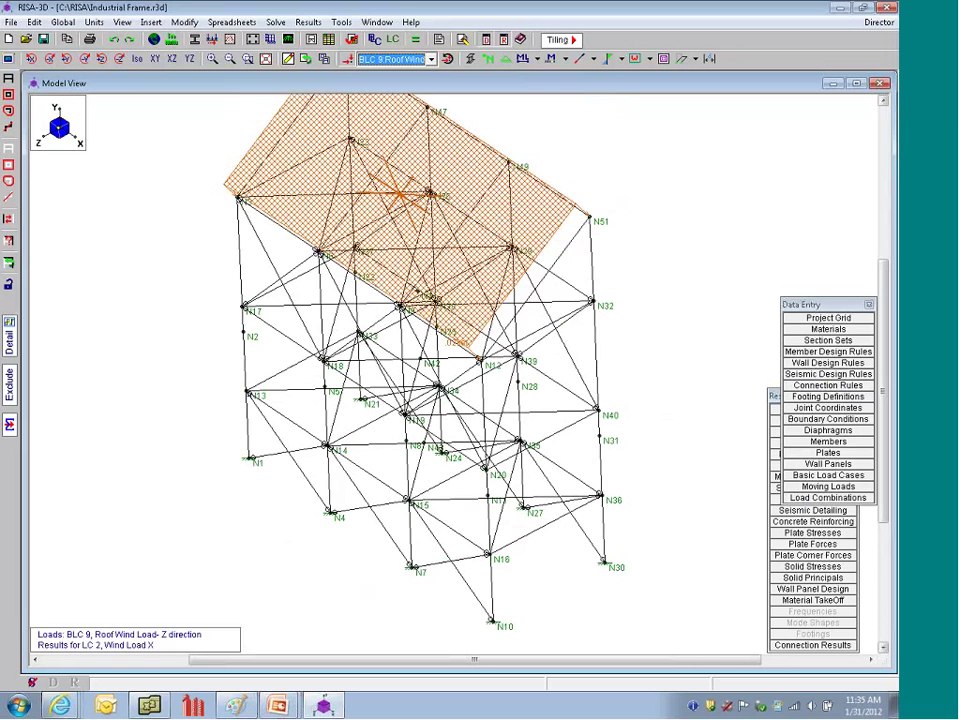
pyautogui.moveTo(342, 192); pyautogui.dragTo(312, 255, button='middle')
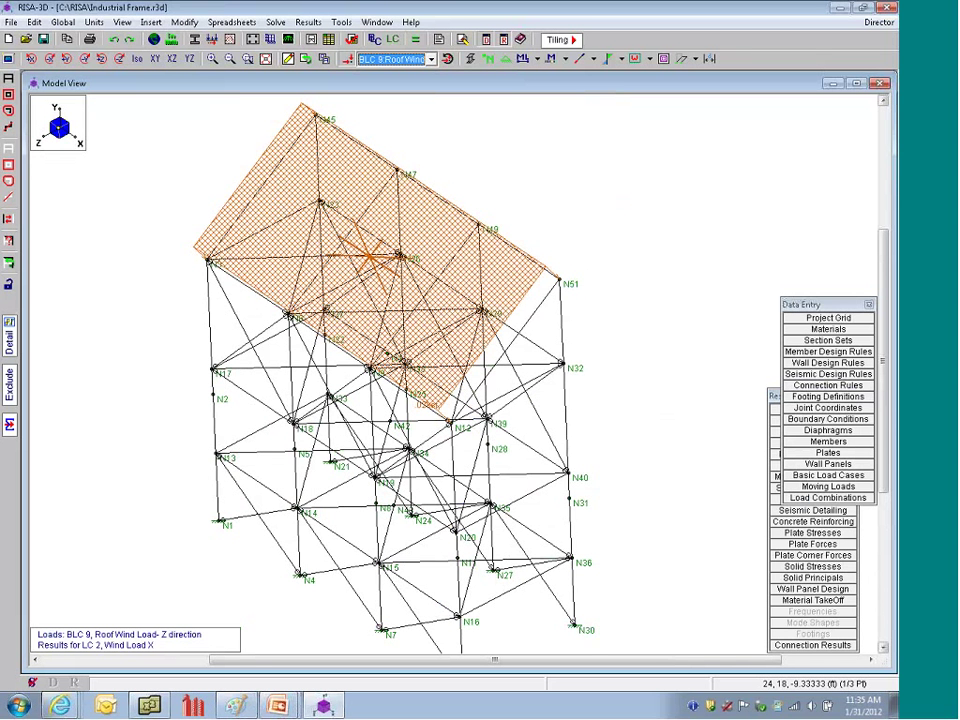
# - Solve the current Roof Wind Load combination, clearing the existing results, and return to the model view
pyautogui.click(417, 40)
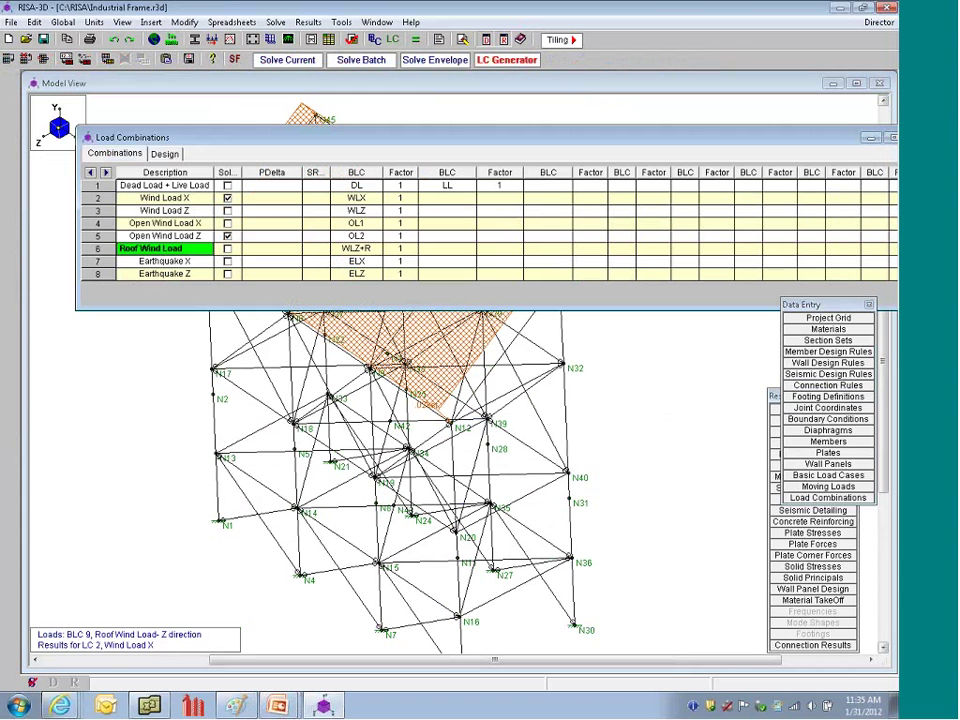
pyautogui.click(289, 64)
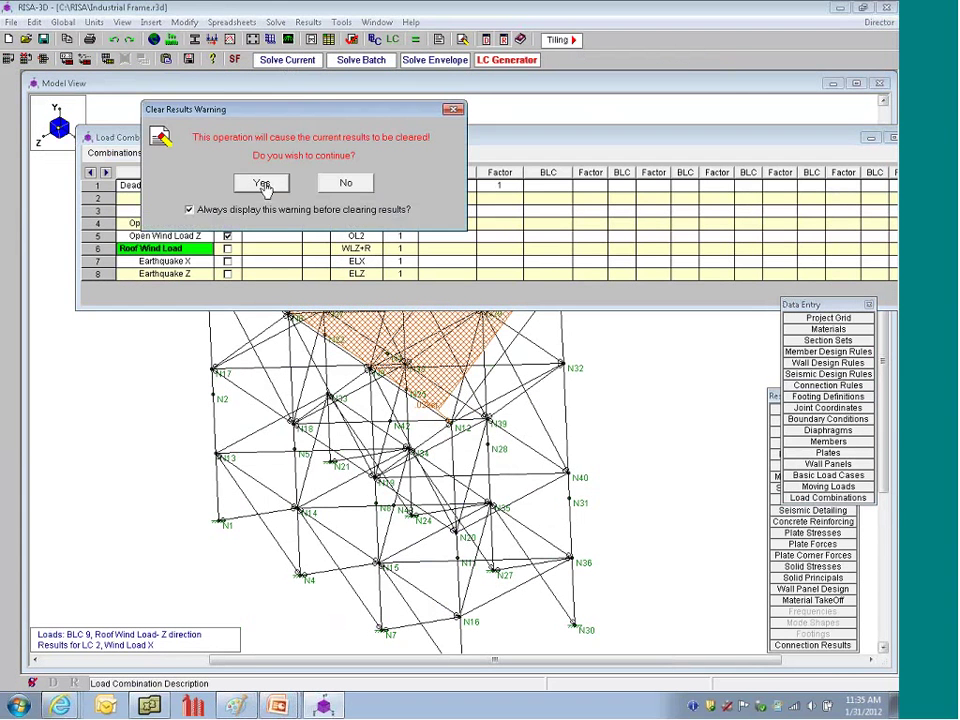
pyautogui.click(264, 184)
pyautogui.click(321, 296)
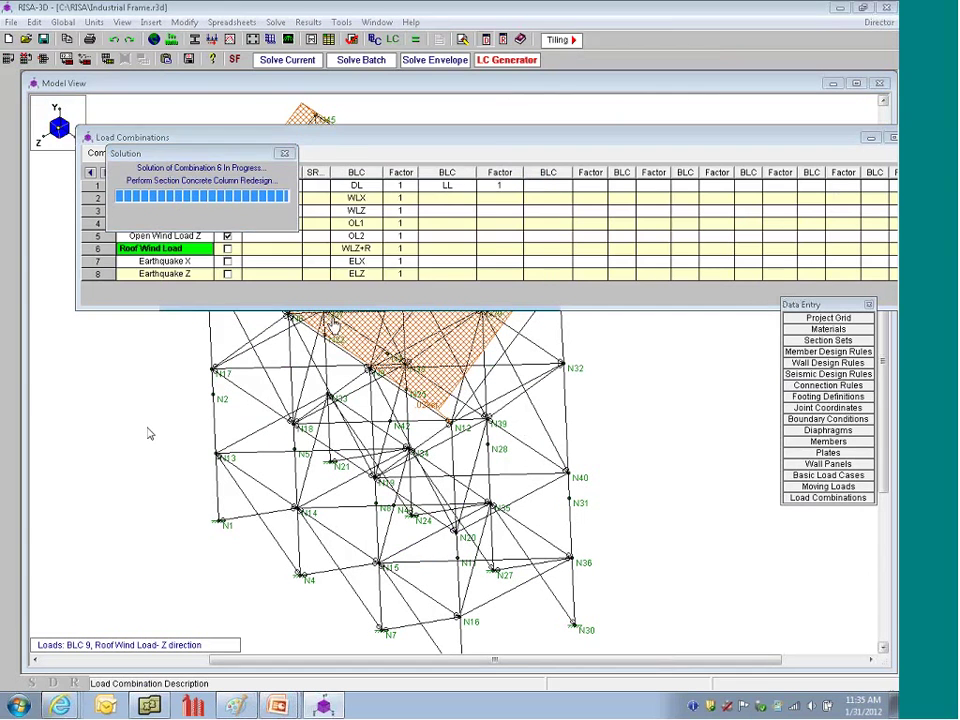
pyautogui.click(316, 43)
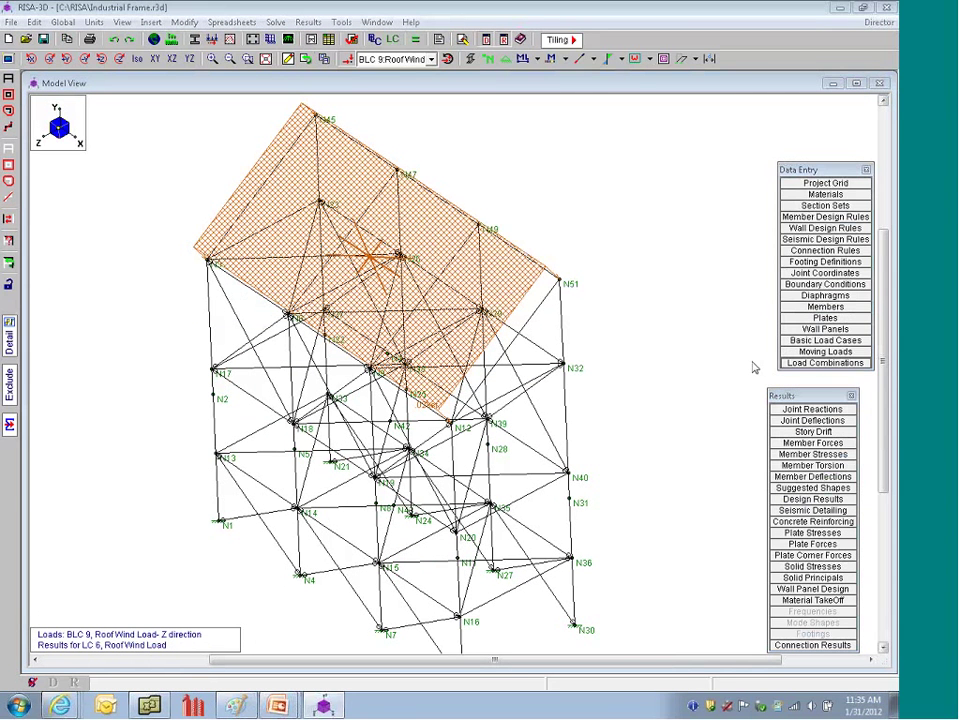
# - Review the basic load cases and highlight the description of case 13, BLC 9 Transient Area Loads
pyautogui.click(825, 363)
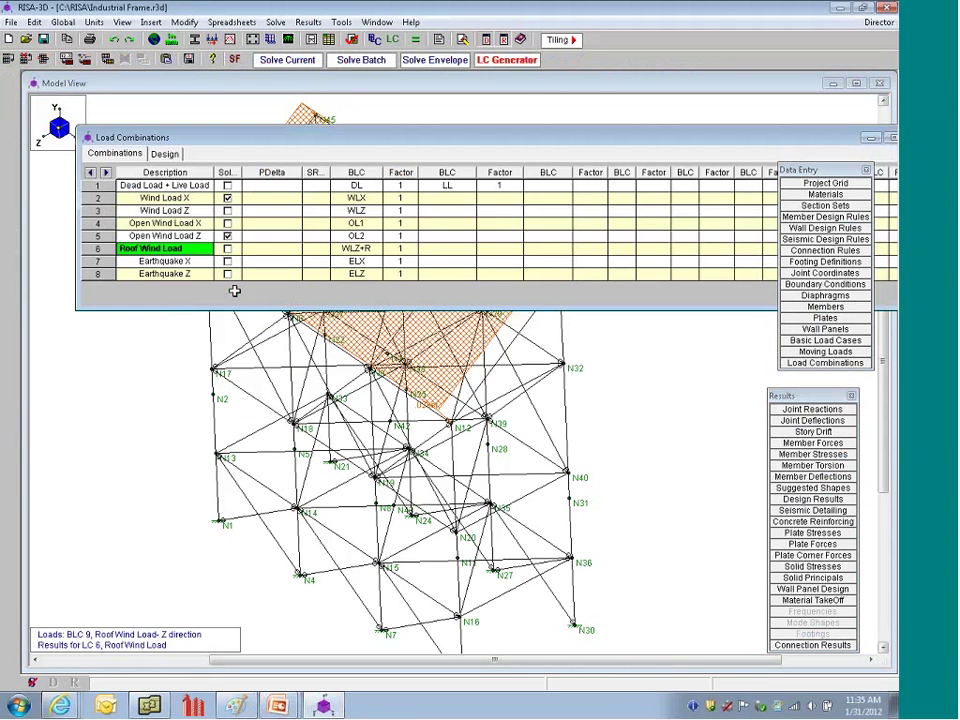
pyautogui.click(825, 340)
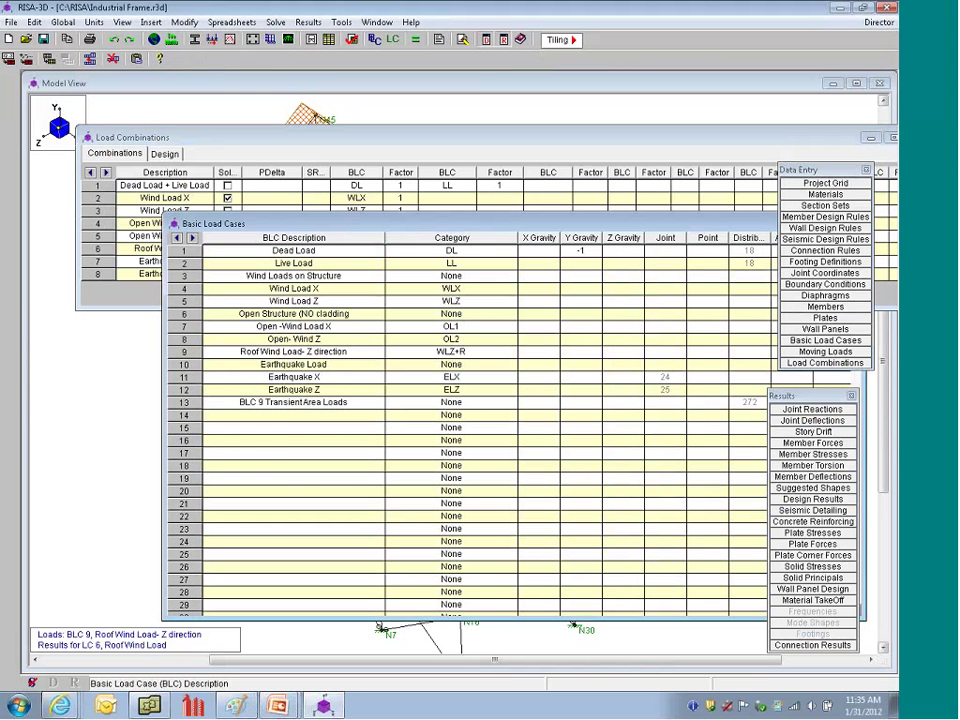
pyautogui.click(202, 401)
pyautogui.moveTo(202, 401); pyautogui.dragTo(318, 403)
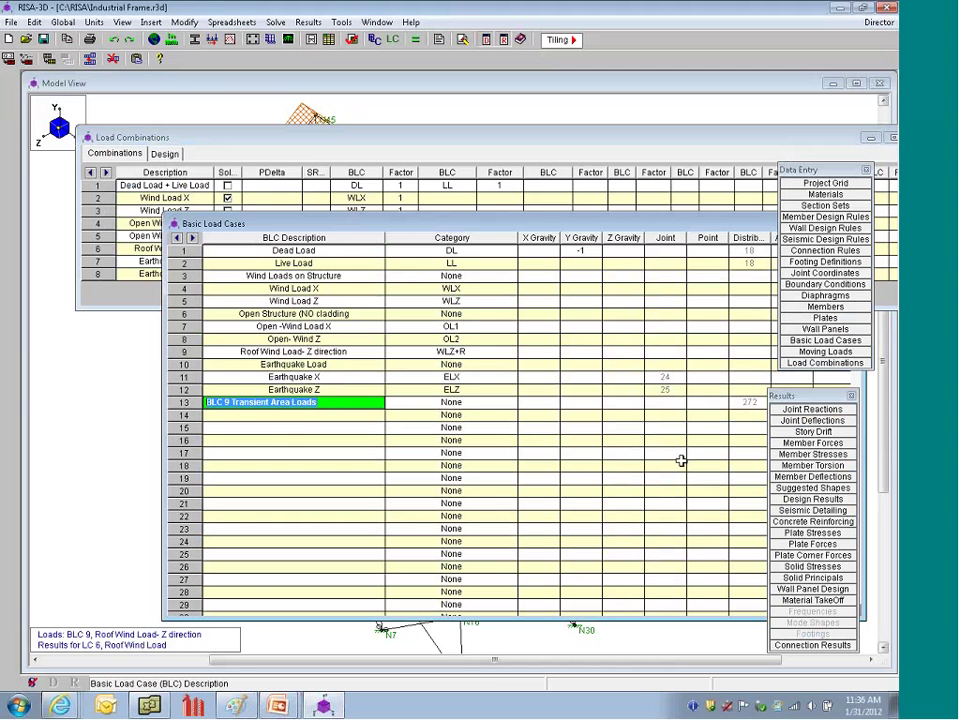
pyautogui.moveTo(322, 403); pyautogui.dragTo(204, 402)
# - Clear the existing results from the model view and solve single combination 6, Roof Wind Load, again
pyautogui.click(124, 376)
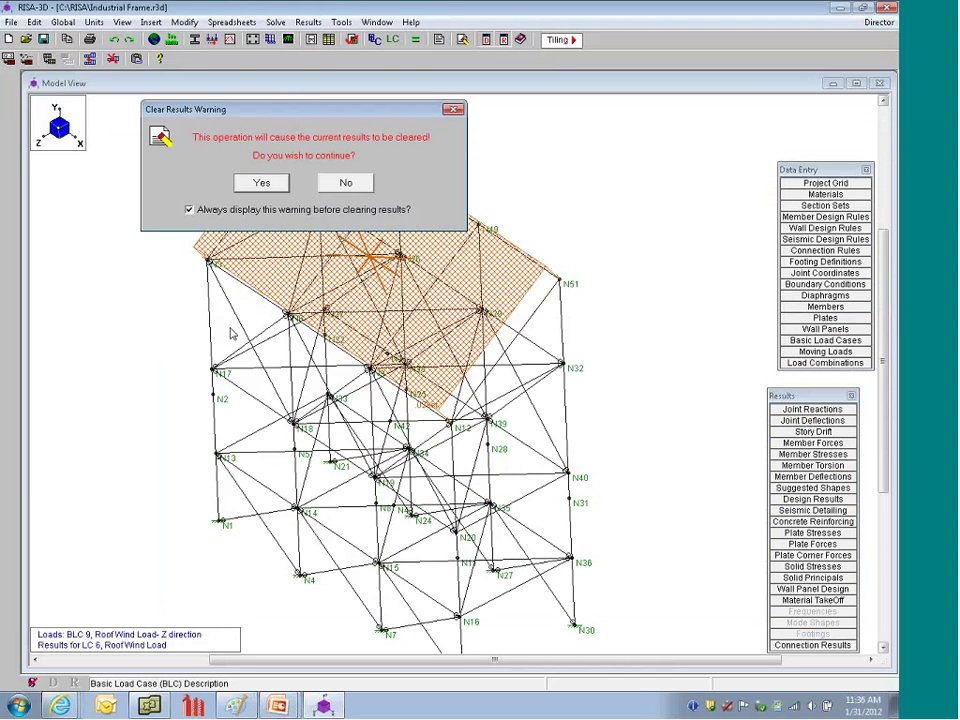
pyautogui.click(259, 183)
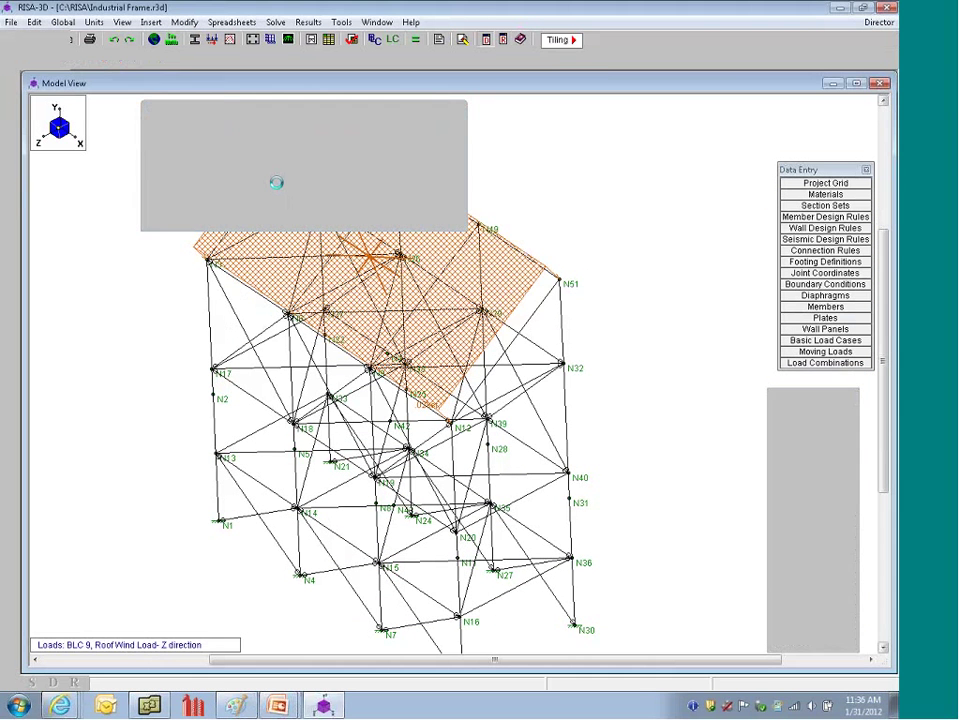
pyautogui.click(285, 22)
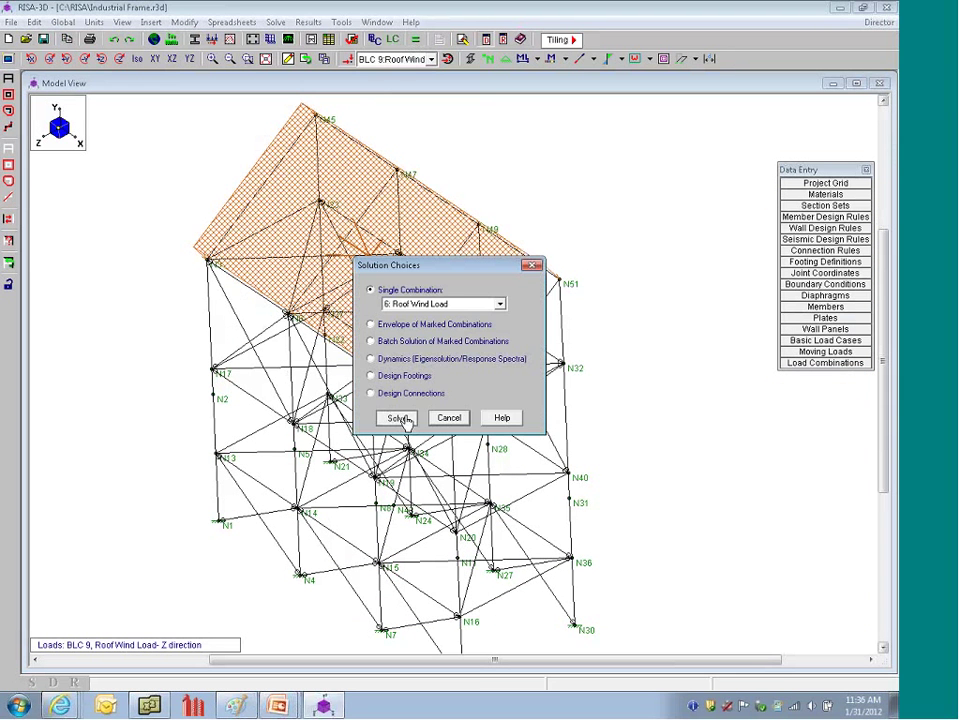
pyautogui.click(400, 418)
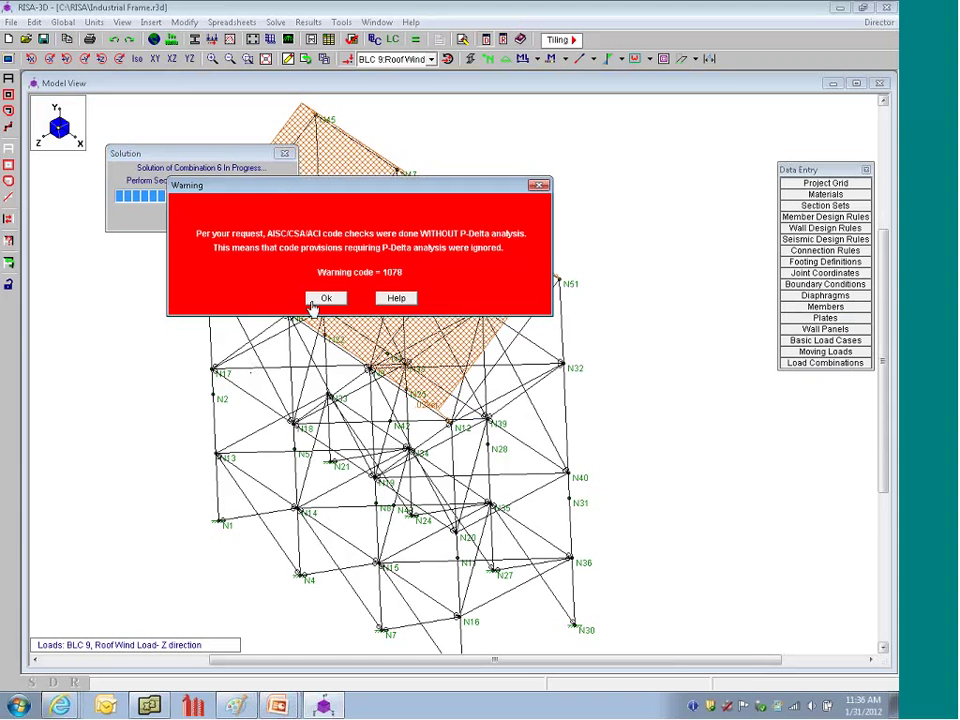
pyautogui.click(327, 302)
# - Display BLC 14, BLC 9 Transient Area Loads, and examine the Y and Z distributed loads along the sloped end roof member
pyautogui.click(398, 60)
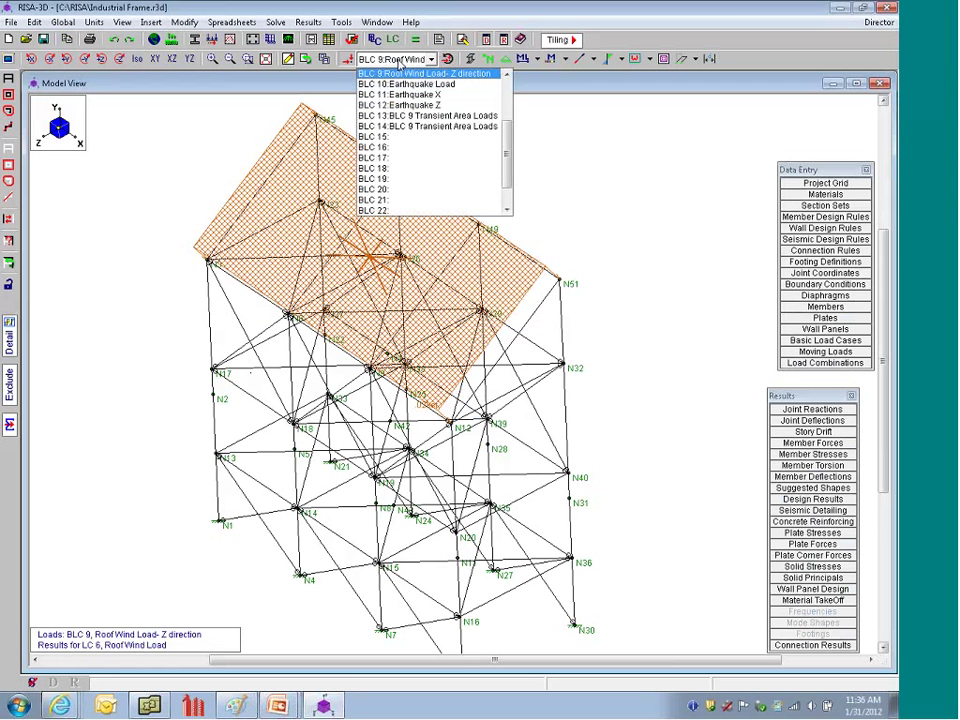
pyautogui.click(425, 127)
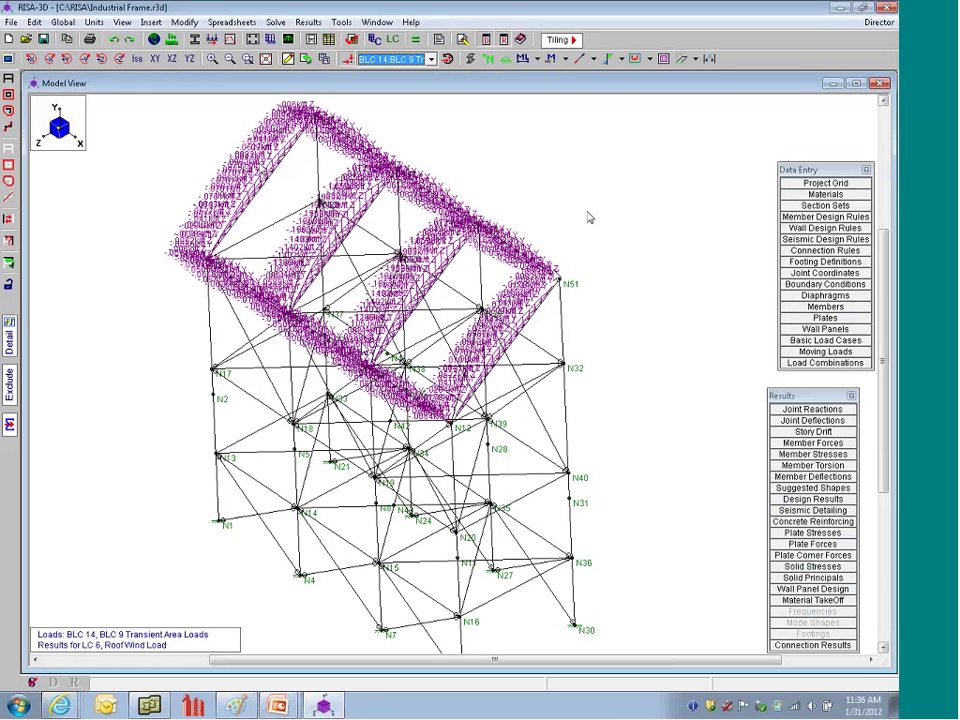
pyautogui.scroll(6, 287, 186)
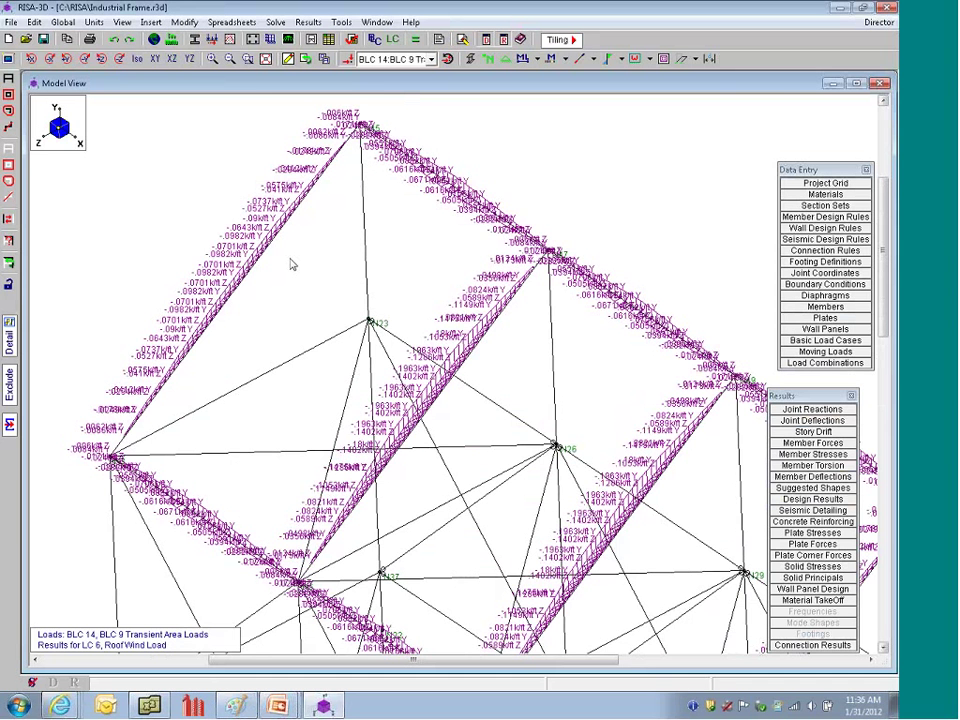
pyautogui.scroll(4, 287, 257)
pyautogui.moveTo(247, 249); pyautogui.dragTo(361, 242, button='middle')
pyautogui.scroll(1, 295, 292)
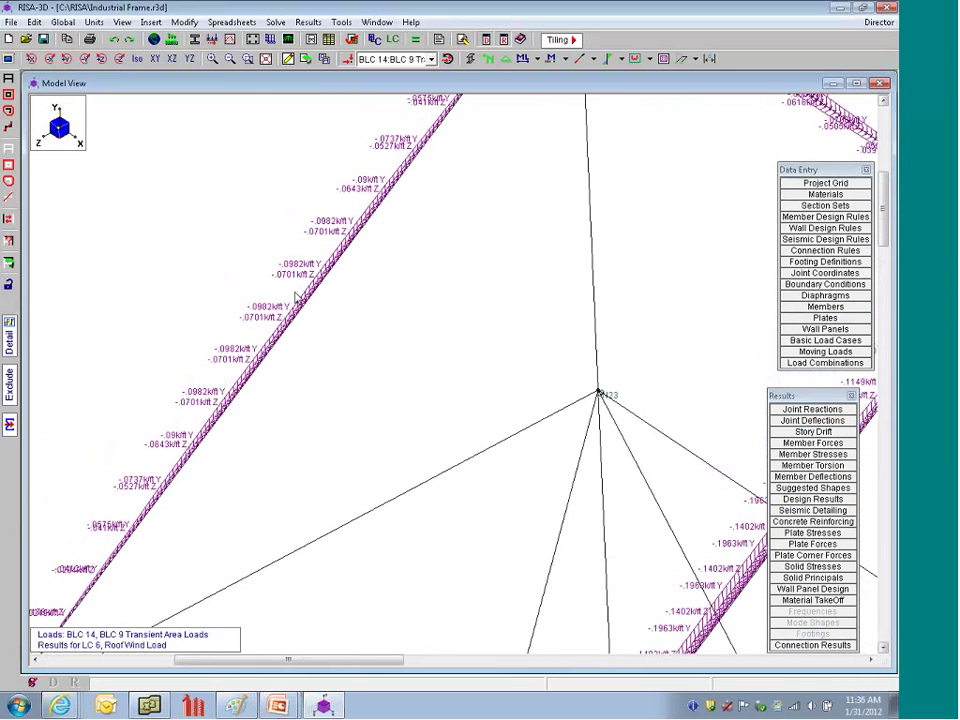
pyautogui.scroll(1, 296, 297)
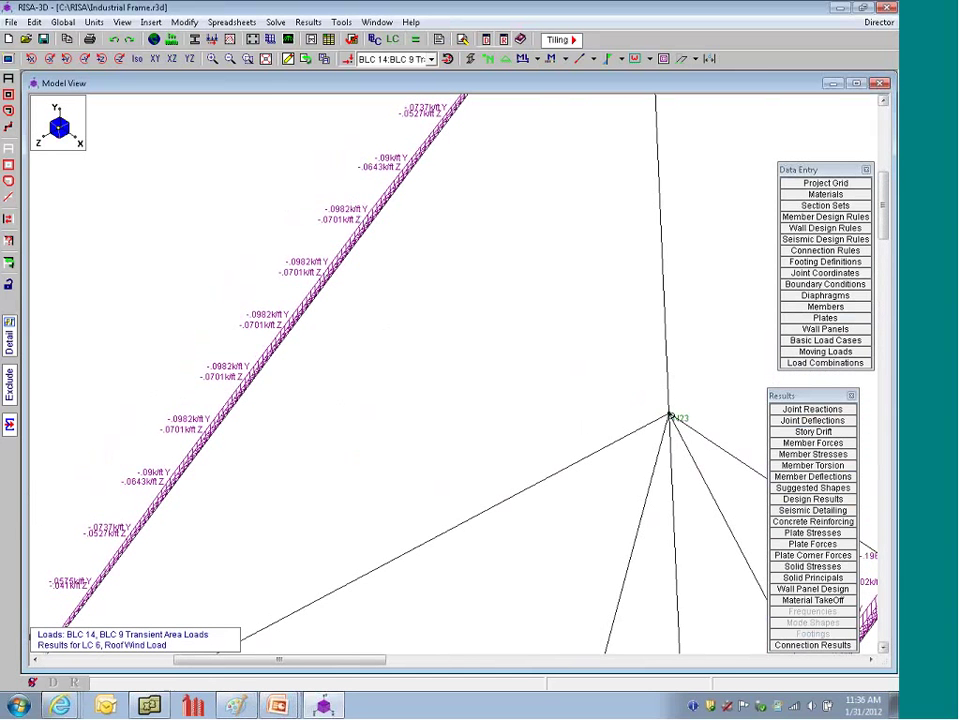
pyautogui.scroll(-1, 297, 214)
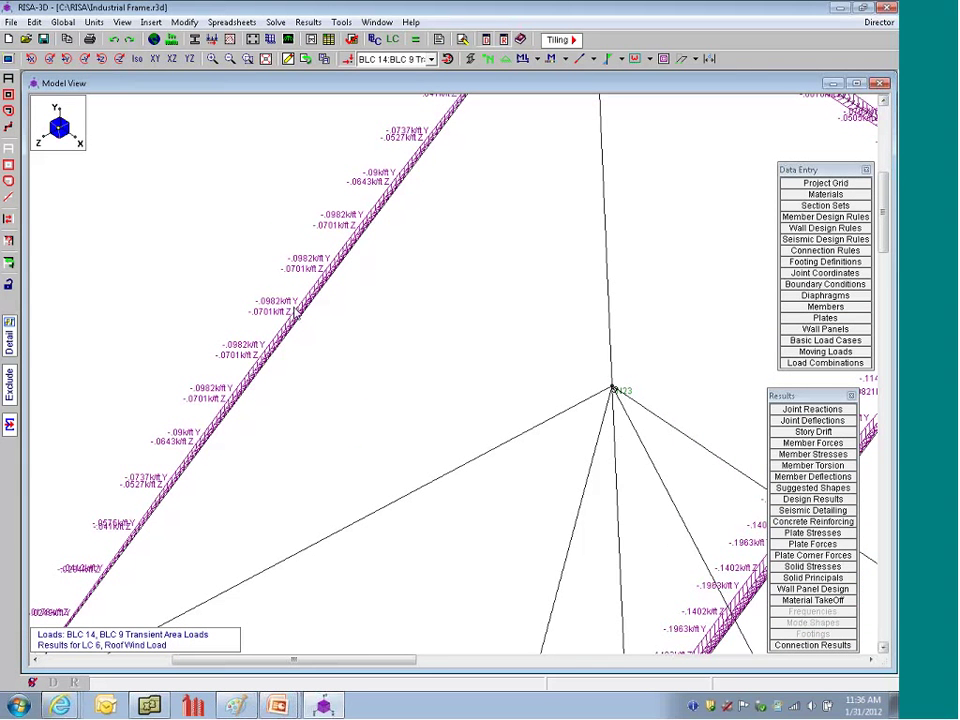
pyautogui.scroll(-4, 360, 317)
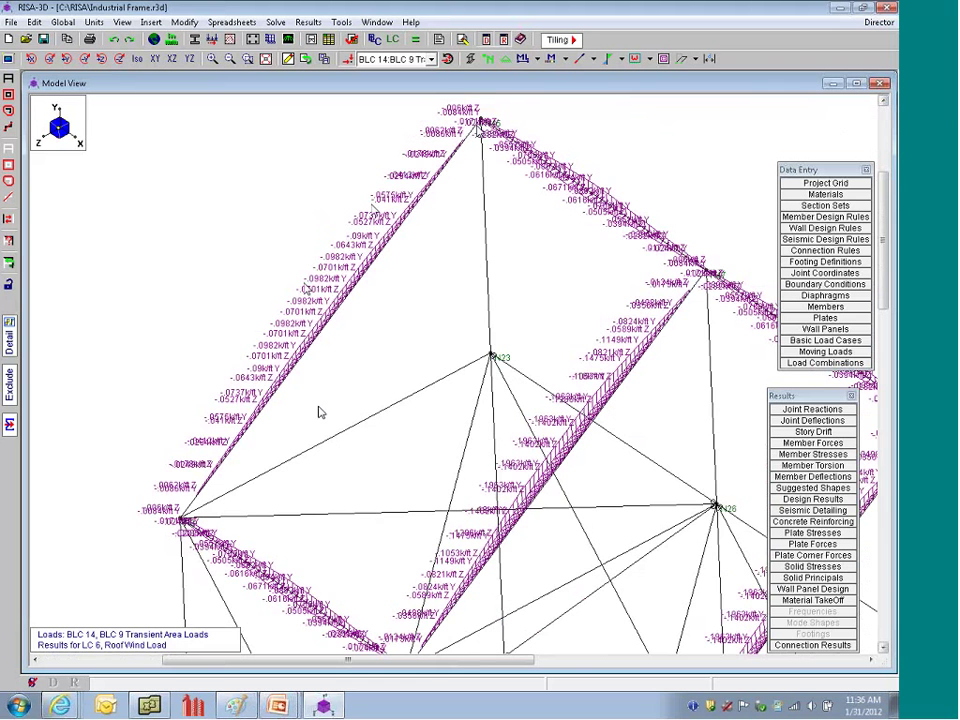
# - Examine the transient distributed loads on the interior sloped members and the upper edge beam of the roof
pyautogui.scroll(-2, 320, 412)
pyautogui.moveTo(604, 490); pyautogui.dragTo(575, 271, button='middle')
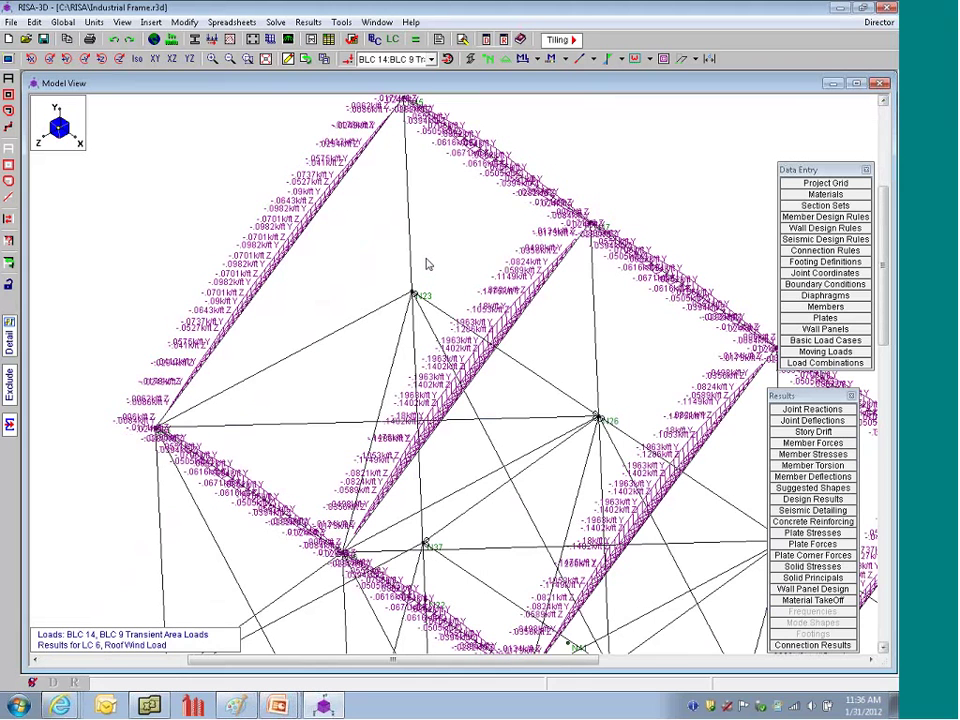
pyautogui.scroll(-1, 244, 339)
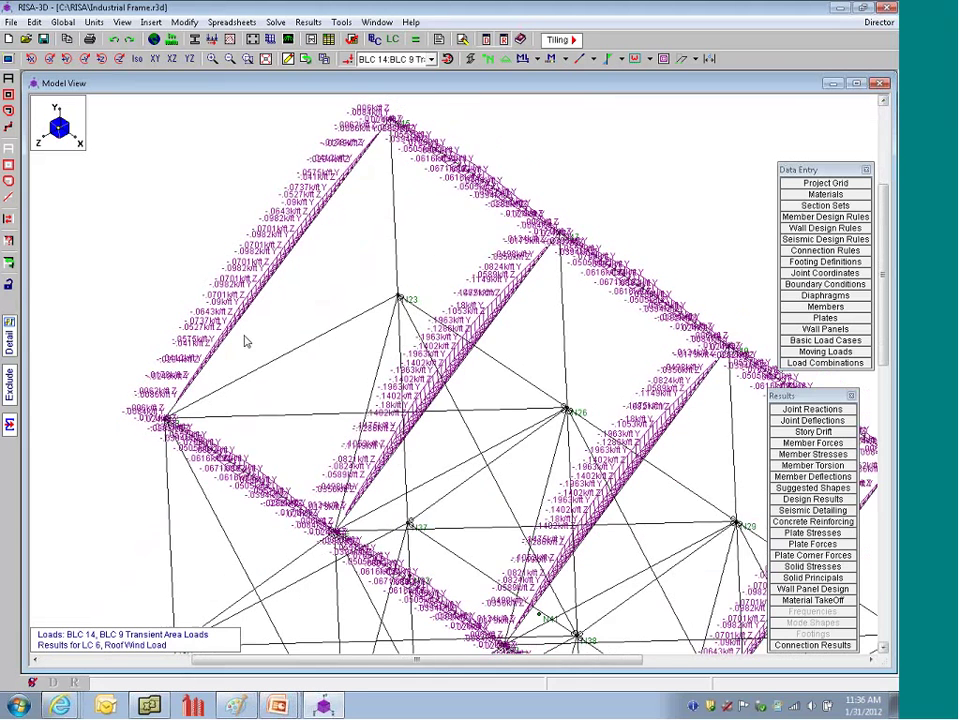
pyautogui.scroll(-4, 244, 339)
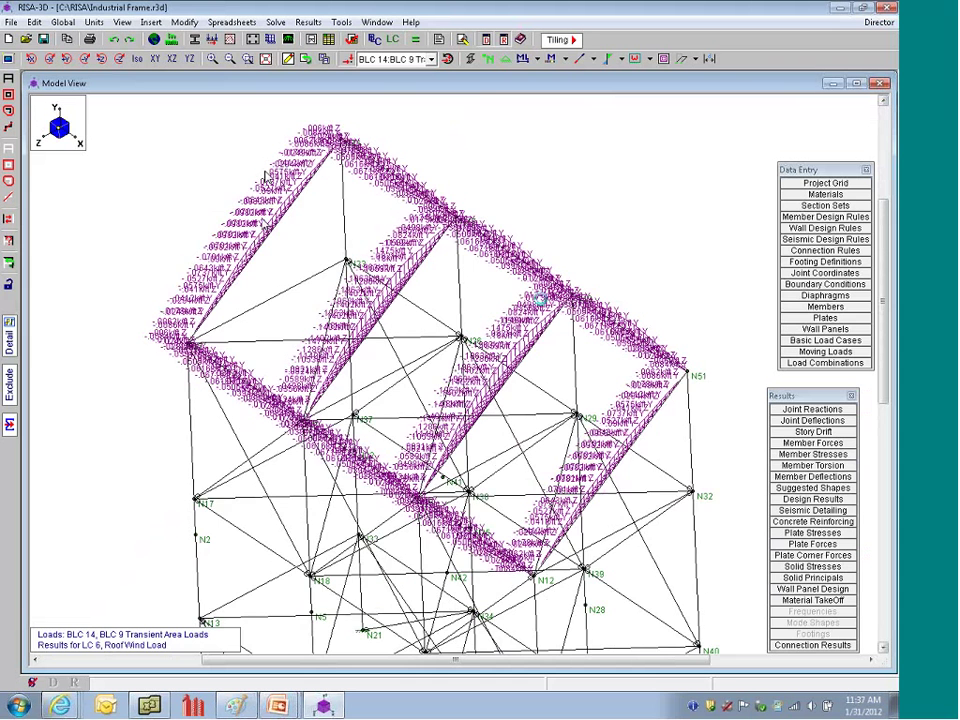
pyautogui.scroll(6, 450, 258)
pyautogui.scroll(5, 450, 258)
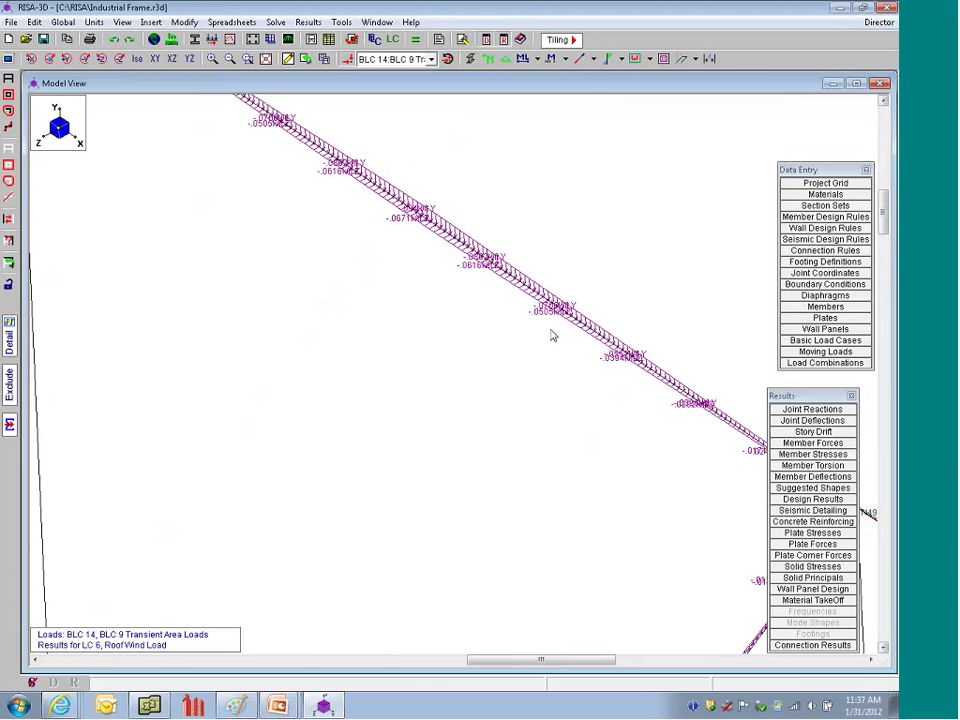
pyautogui.scroll(-5, 474, 352)
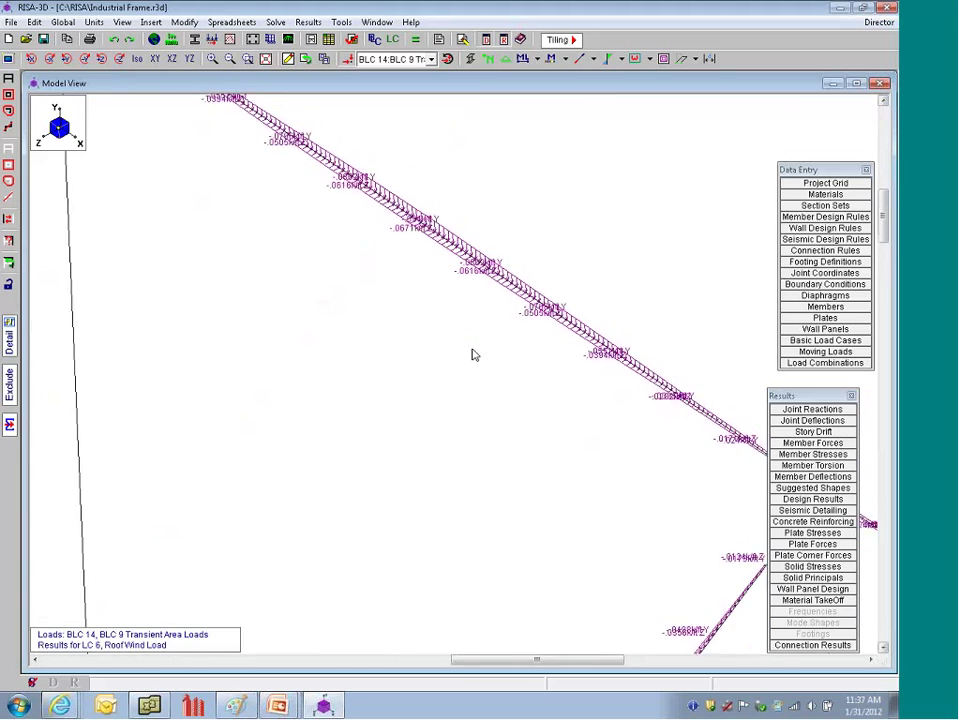
pyautogui.scroll(-6, 388, 281)
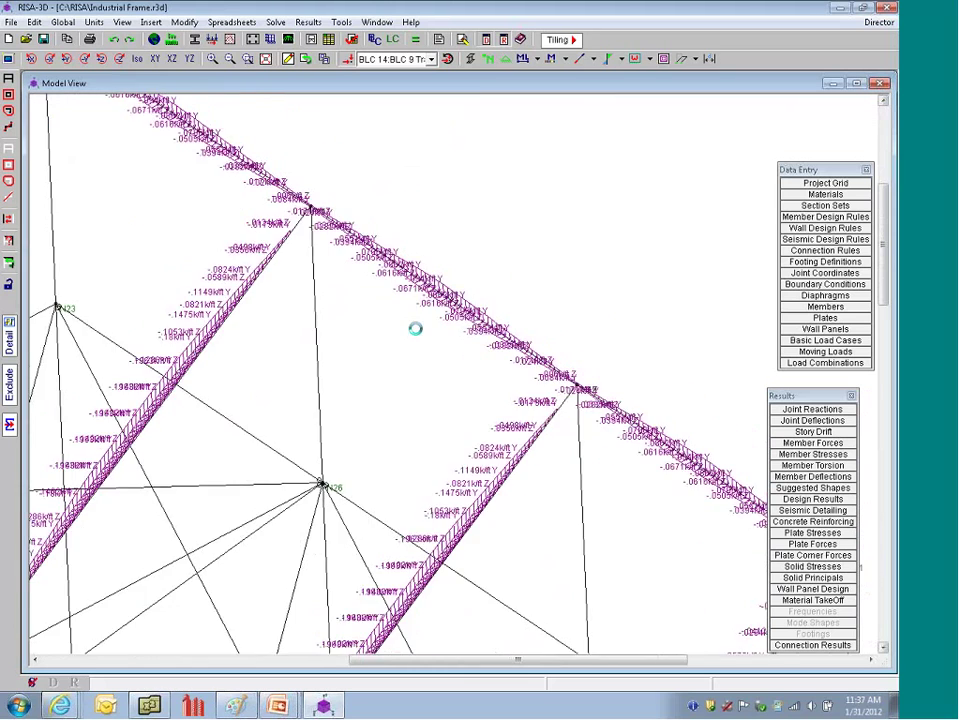
pyautogui.scroll(-1, 451, 380)
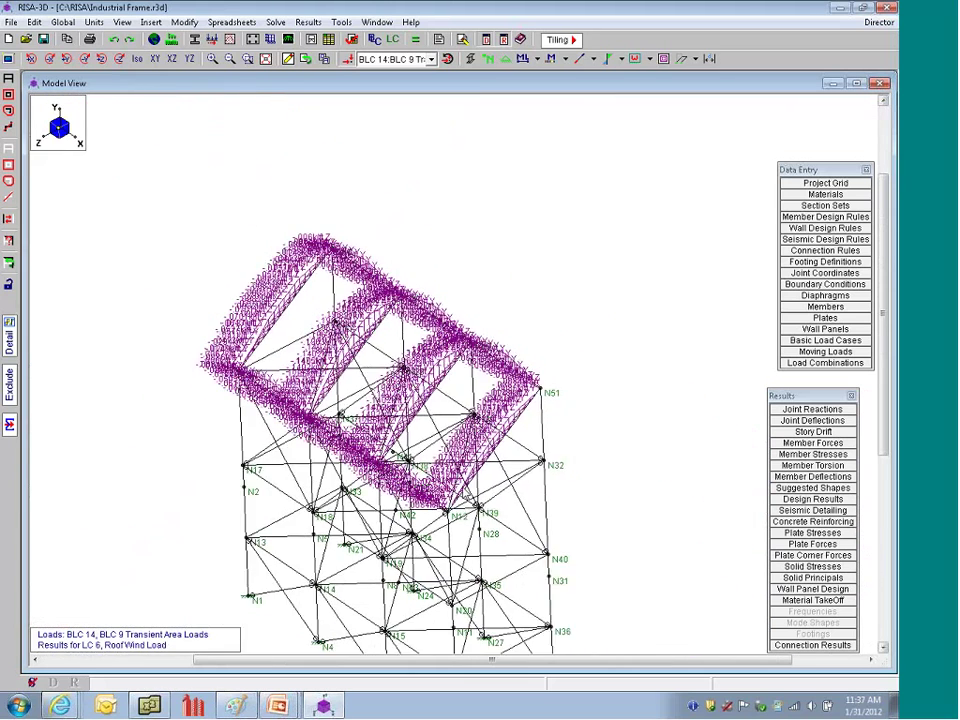
pyautogui.moveTo(451, 380); pyautogui.dragTo(487, 302, button='middle')
pyautogui.scroll(-2, 487, 302)
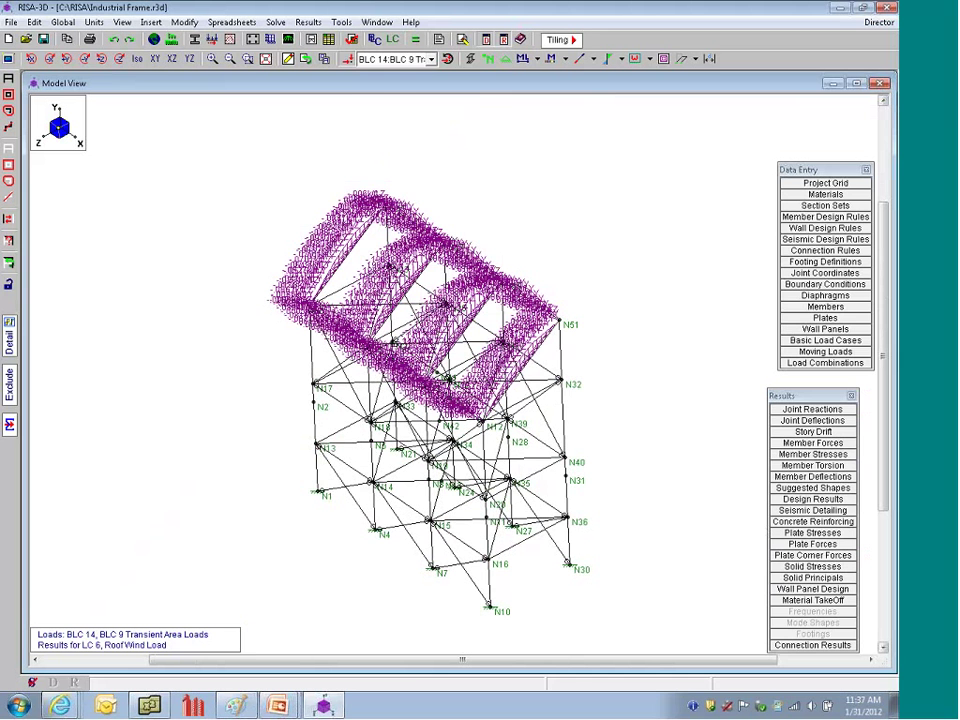
# - Display the joint loads of BLC 11, Earthquake X, on the whole frame
pyautogui.click(431, 59)
pyautogui.scroll(1, 408, 88)
pyautogui.scroll(1, 420, 100)
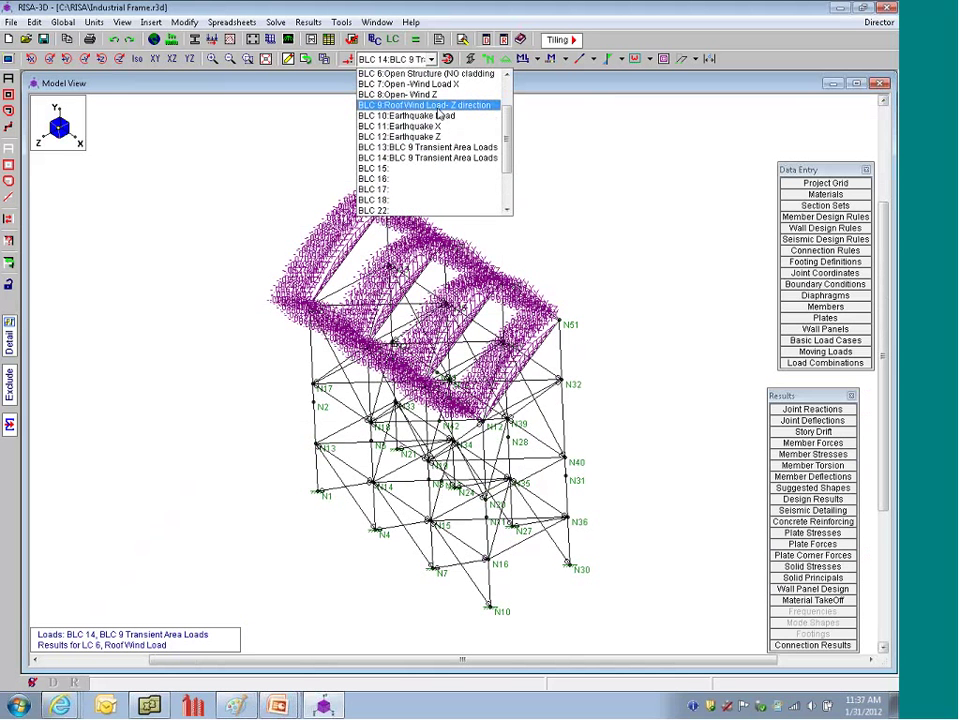
pyautogui.click(445, 127)
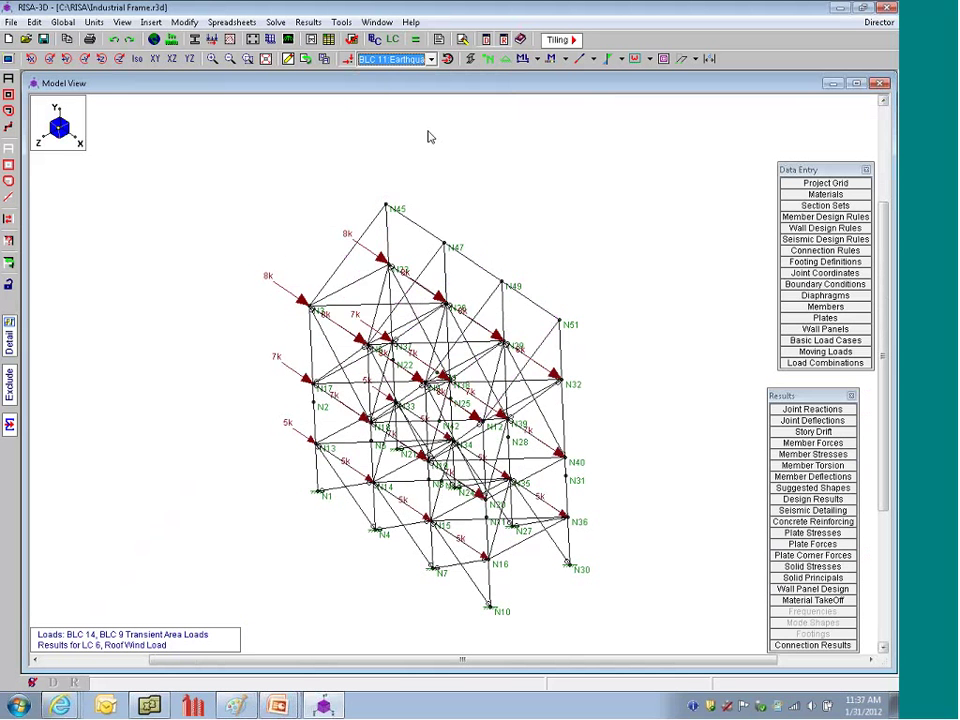